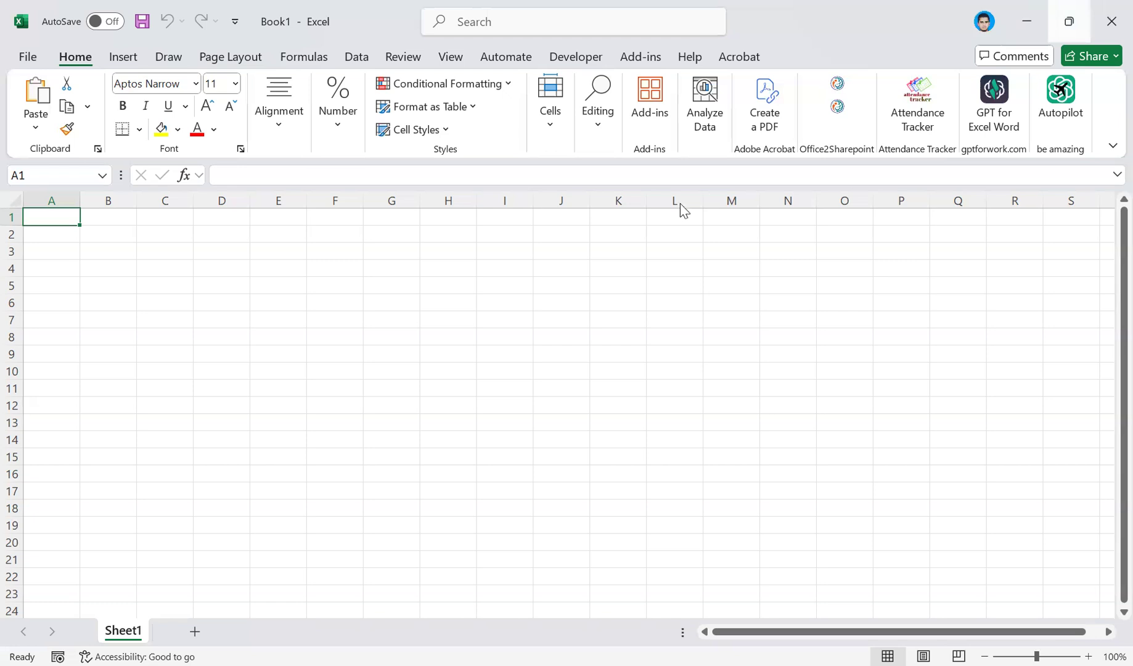
Browse the available workbook templates and create a new blank workbook.
key(ctrl+n)
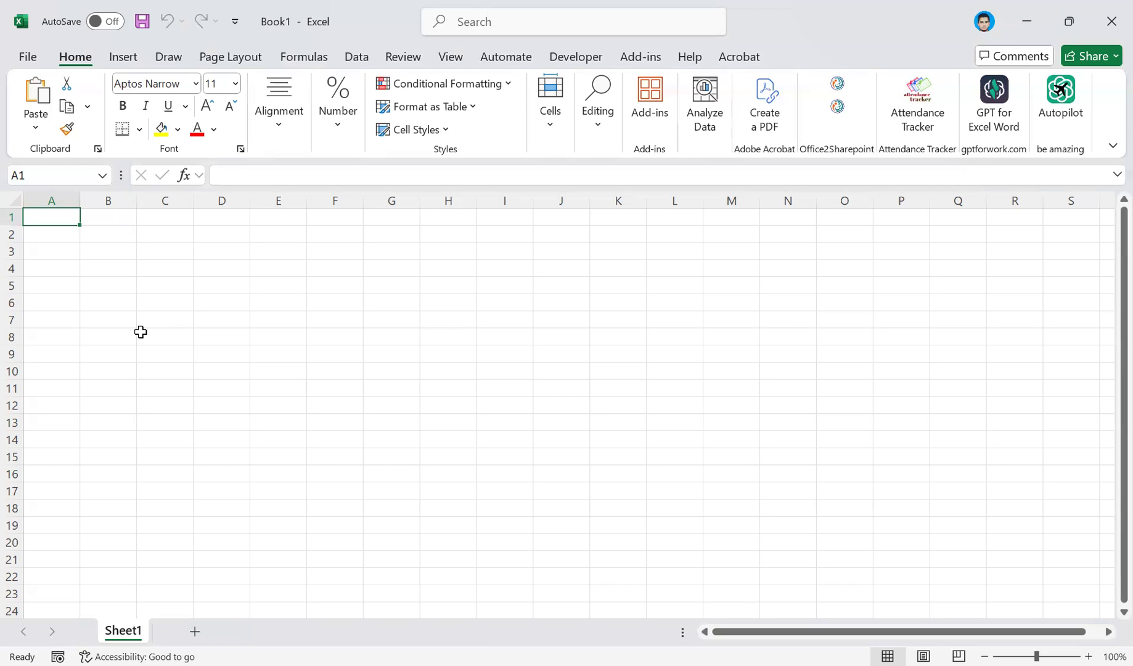
click(28, 59)
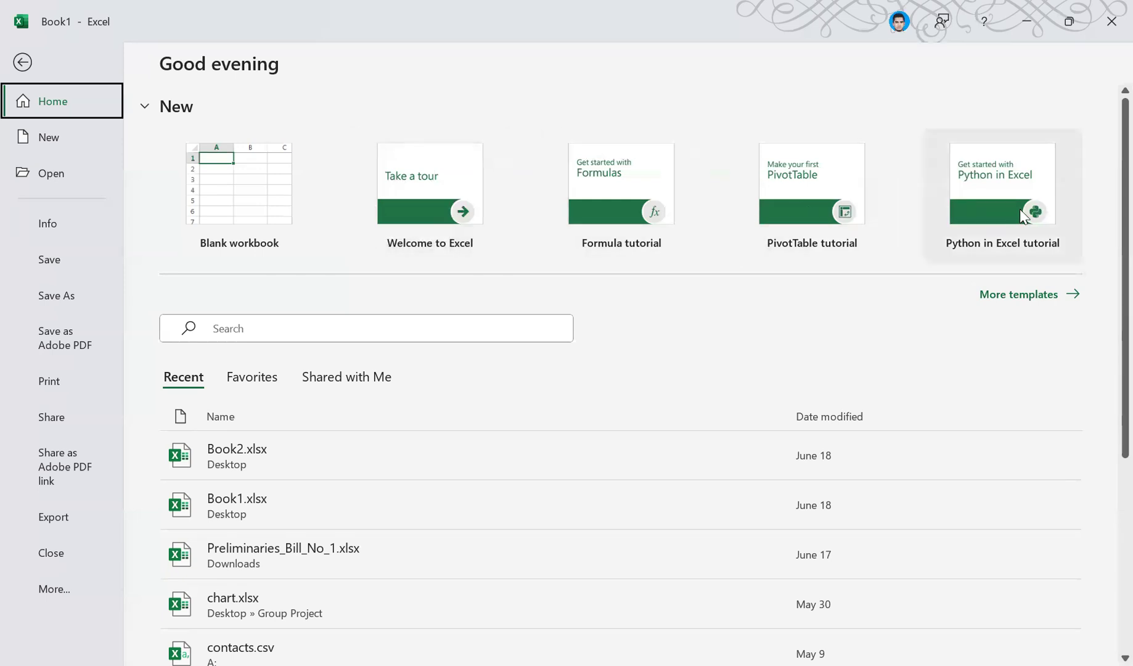
click(1066, 299)
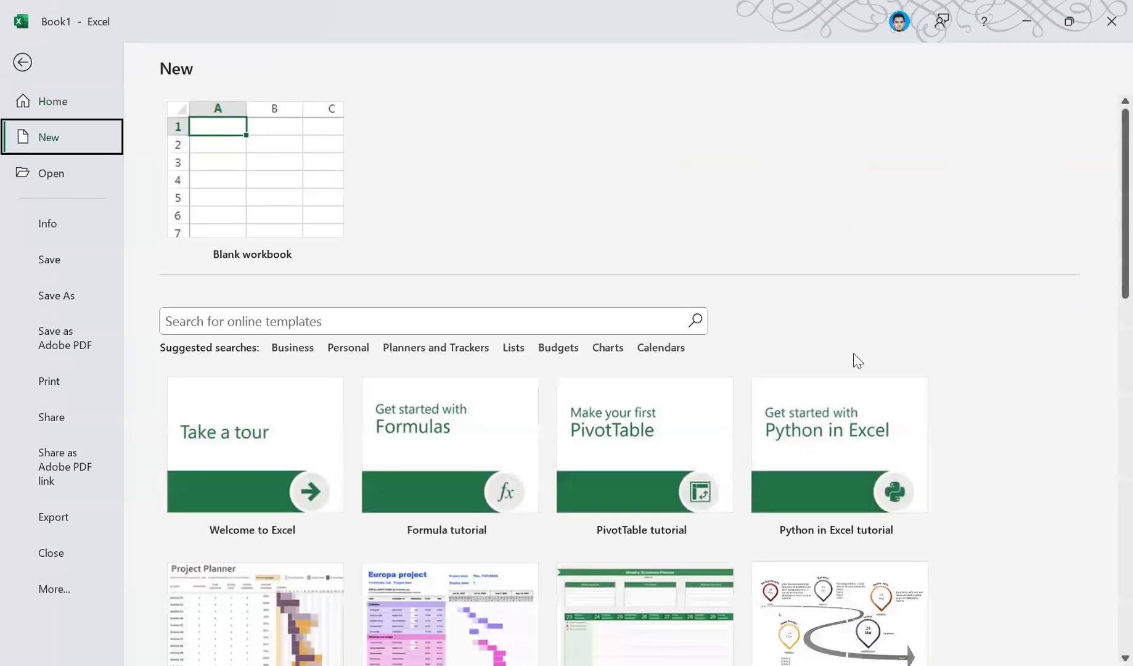
scroll(448, 437, down, 3)
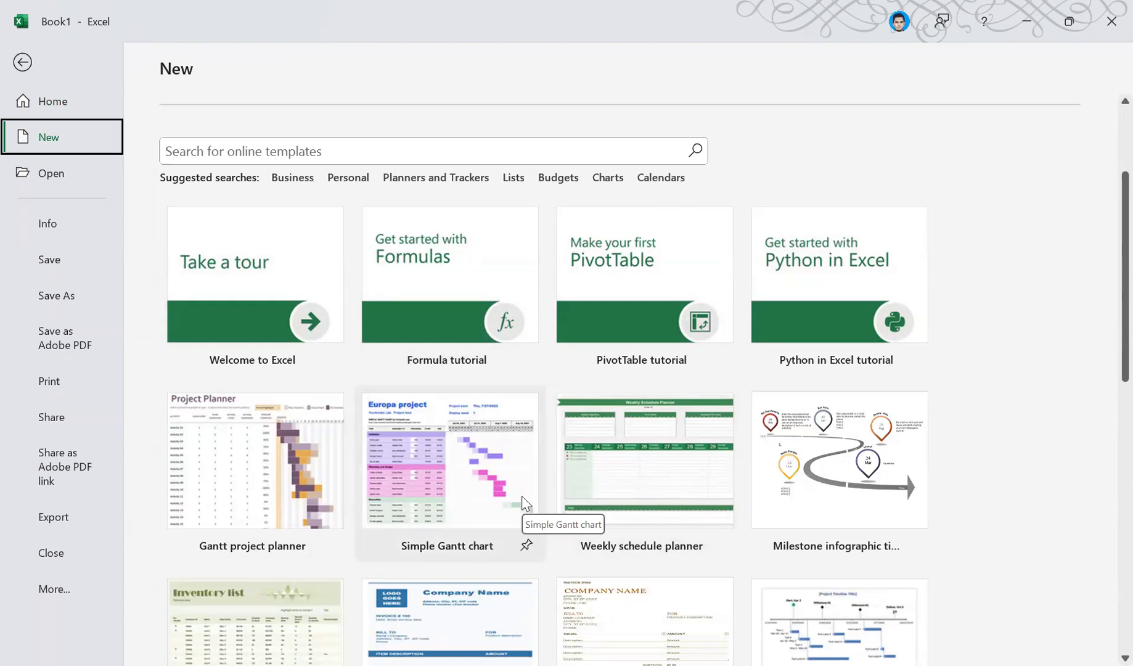
scroll(522, 495, up, 3)
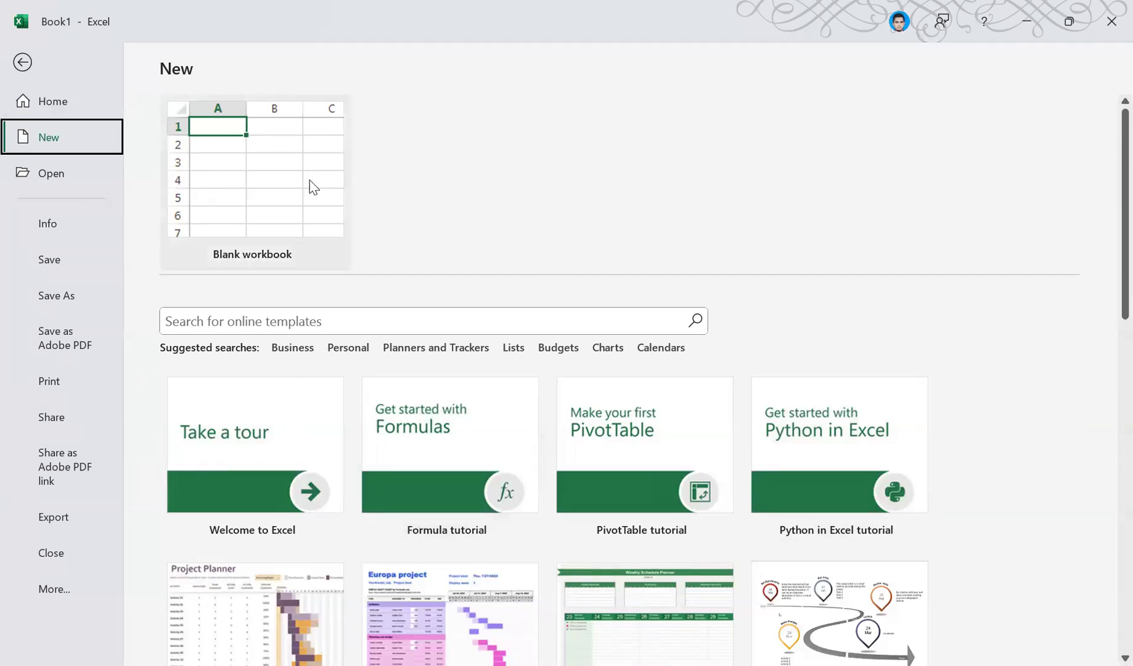
click(92, 108)
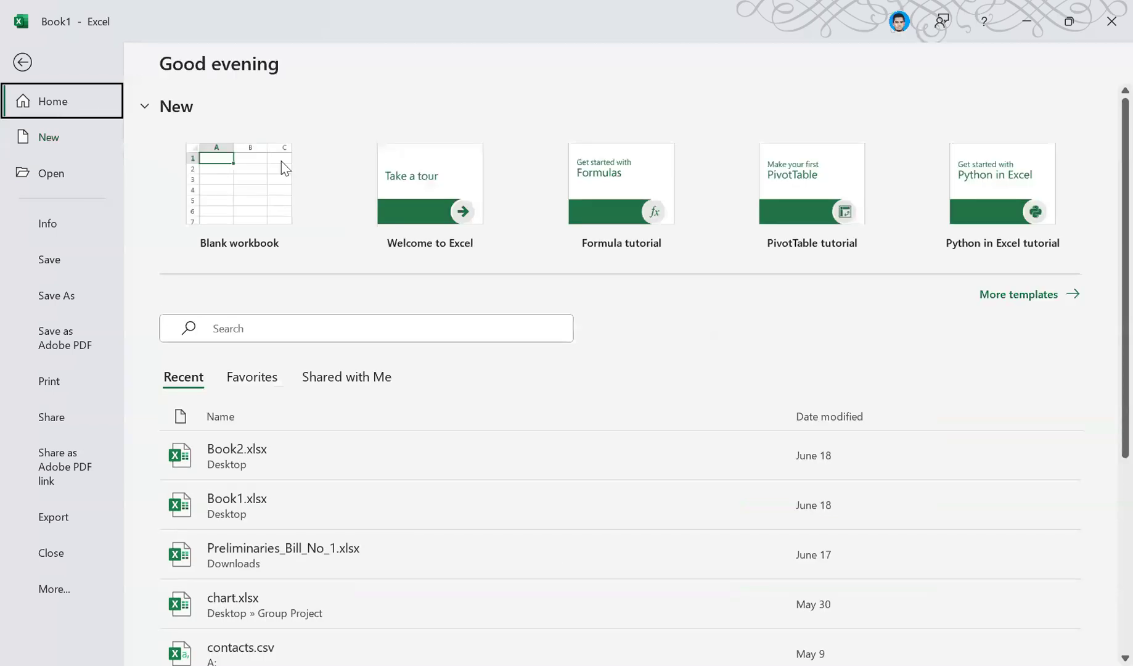
click(253, 197)
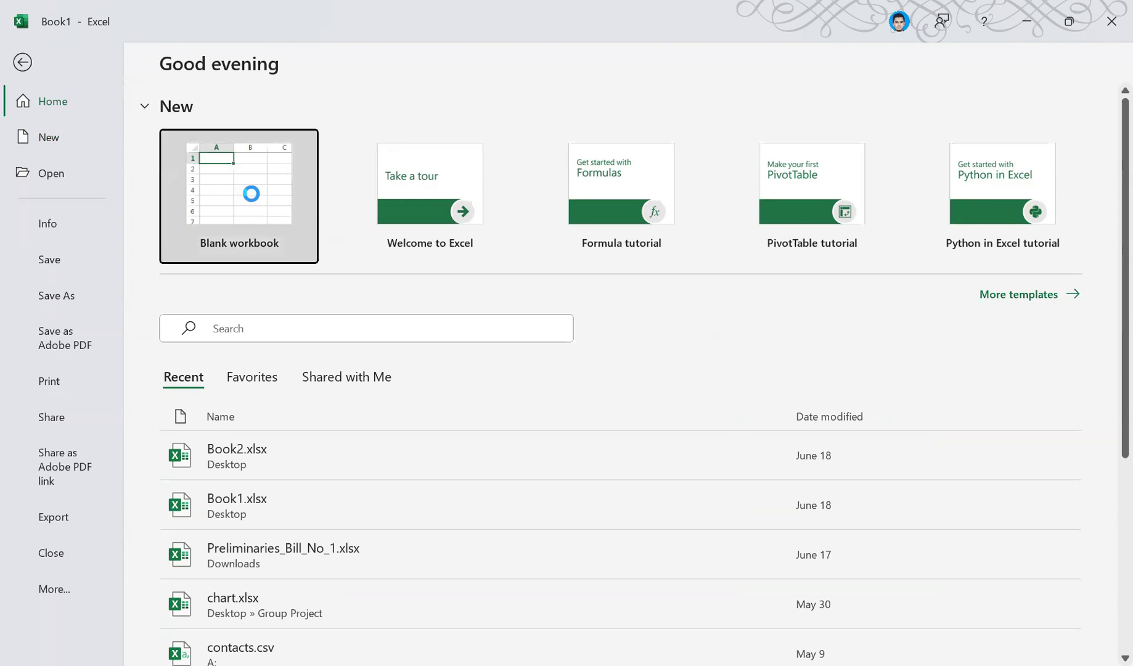
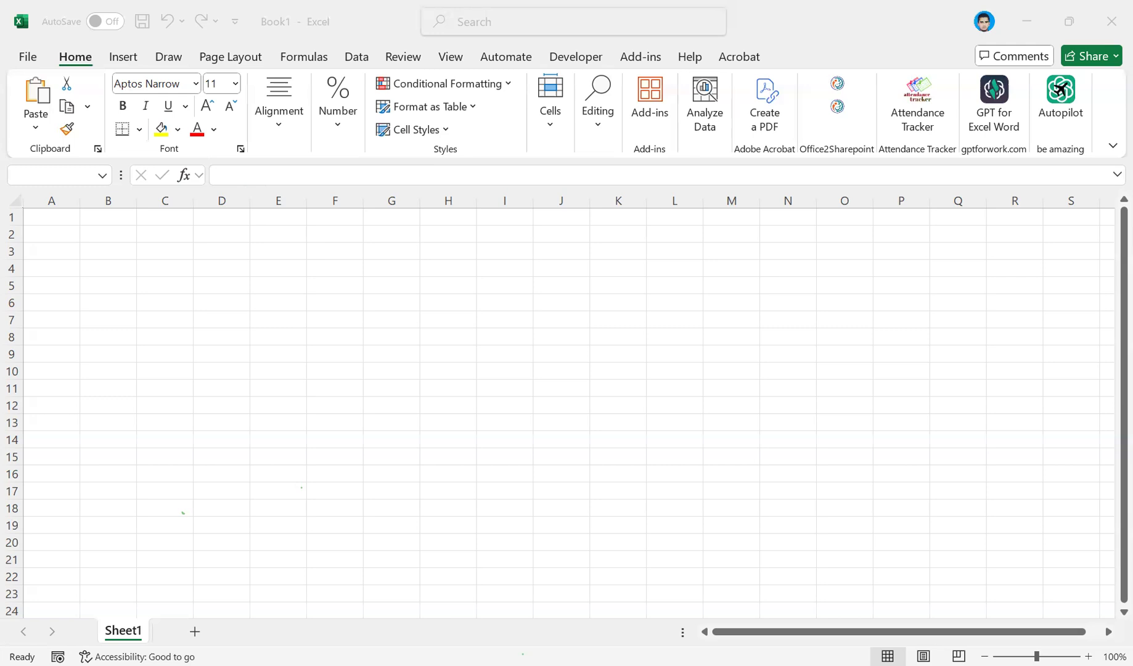
Select cell A1 and the whole of column A in the blank workbook.
key(alt+Tab)
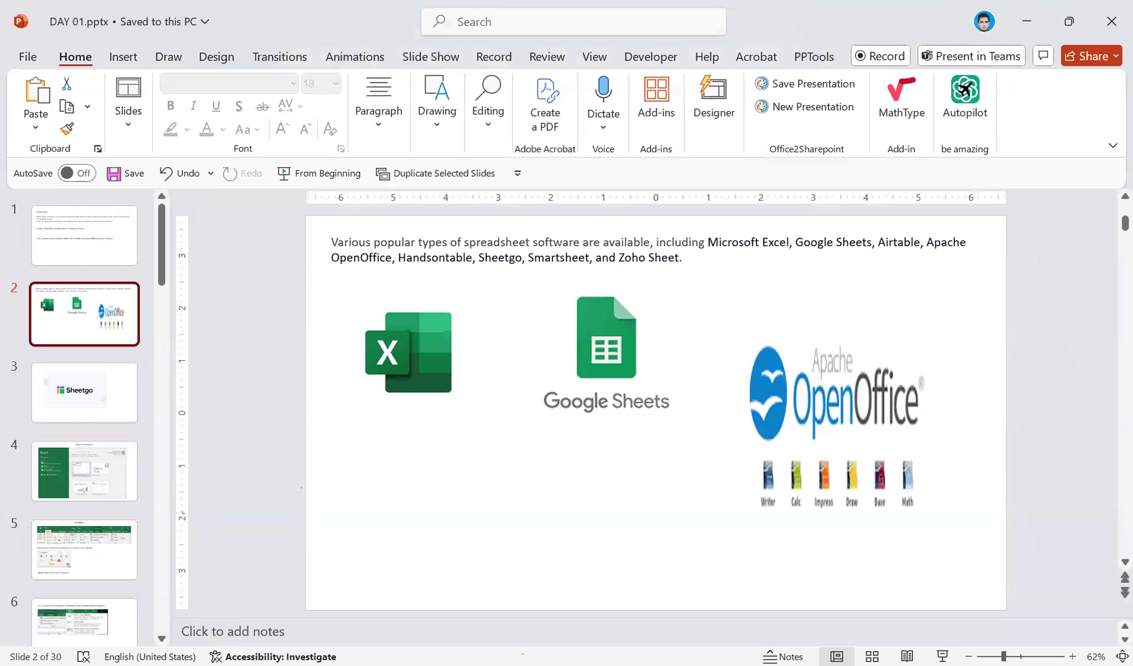
key(alt+Tab)
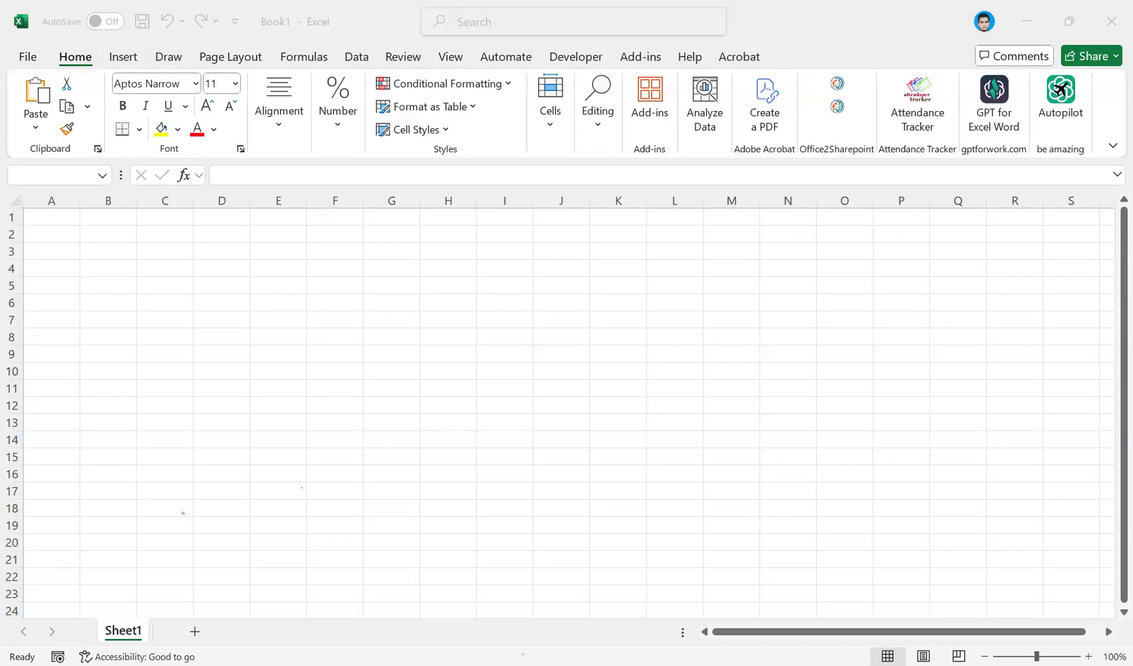
click(658, 412)
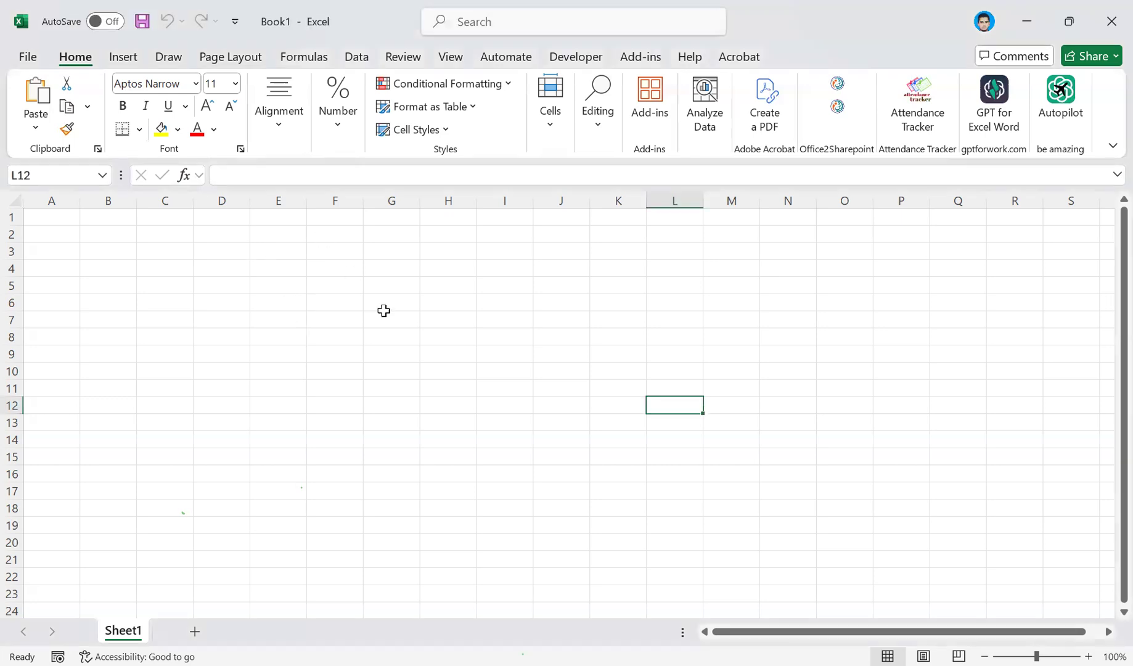
click(59, 219)
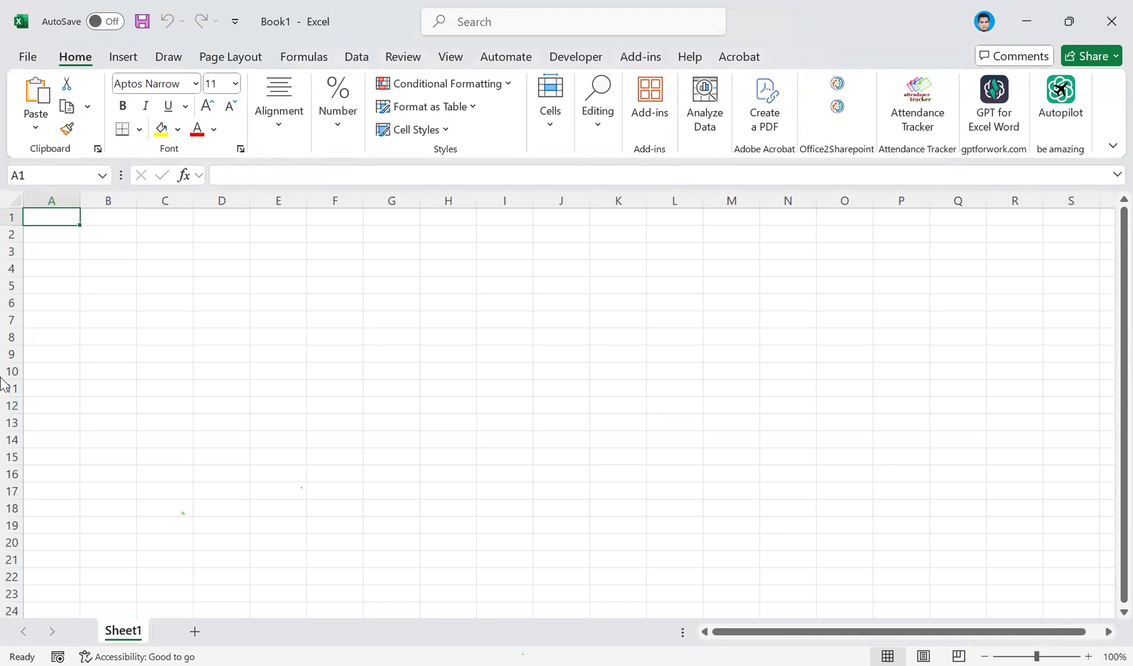
click(42, 199)
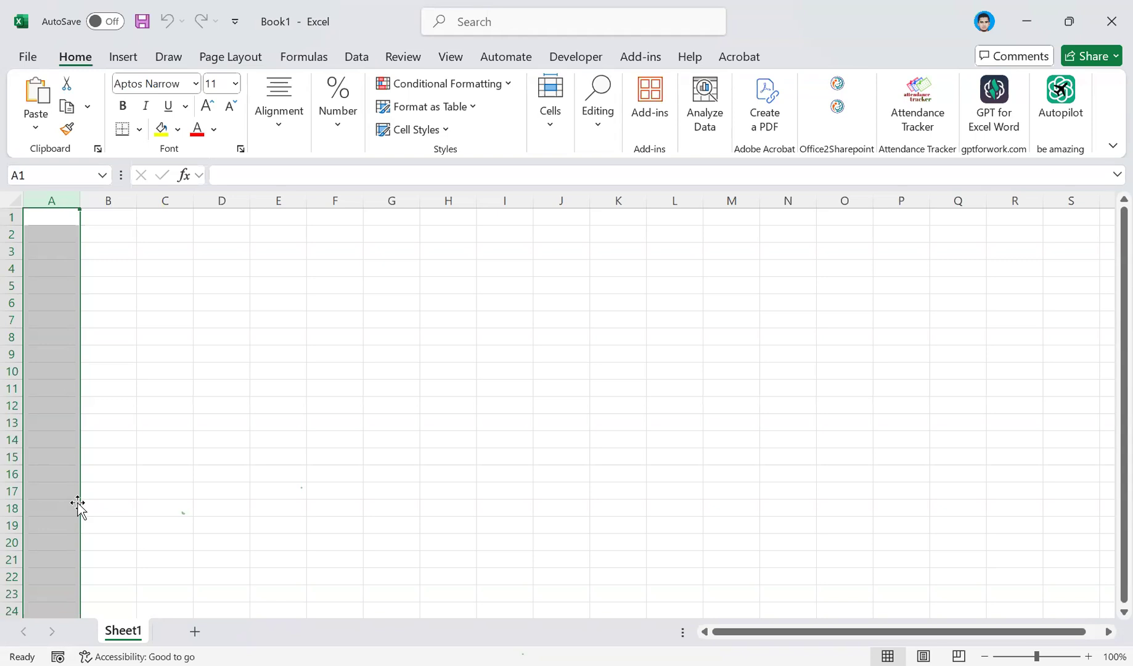
View the start page with its new and recent workbooks, and return to the sheet at cell C5.
click(27, 67)
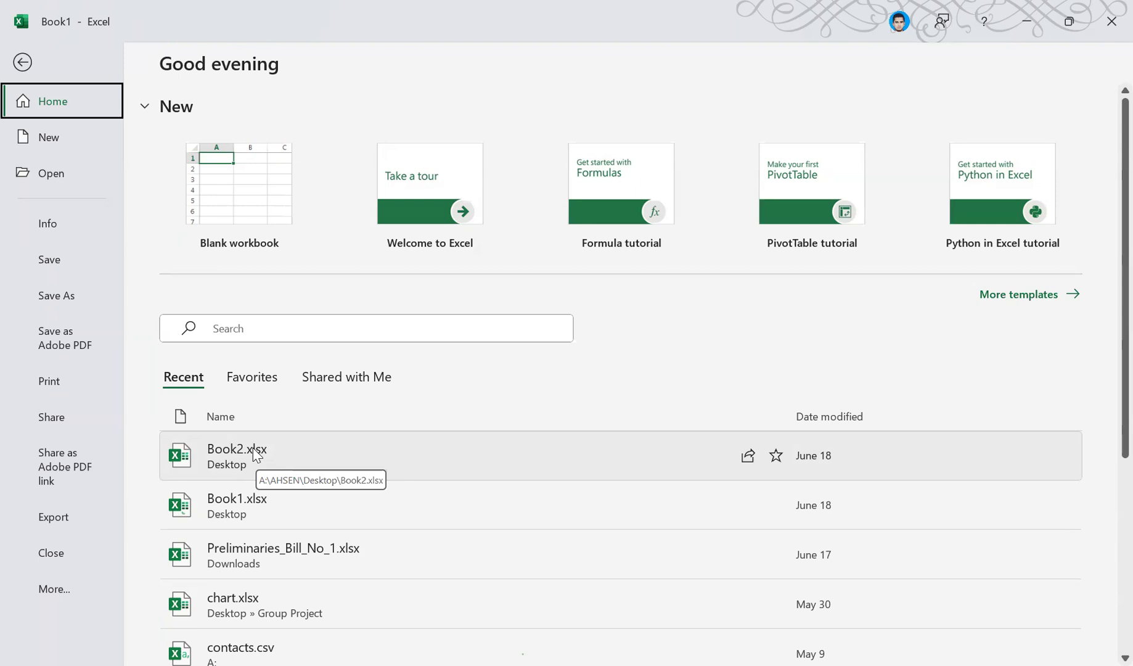
click(21, 62)
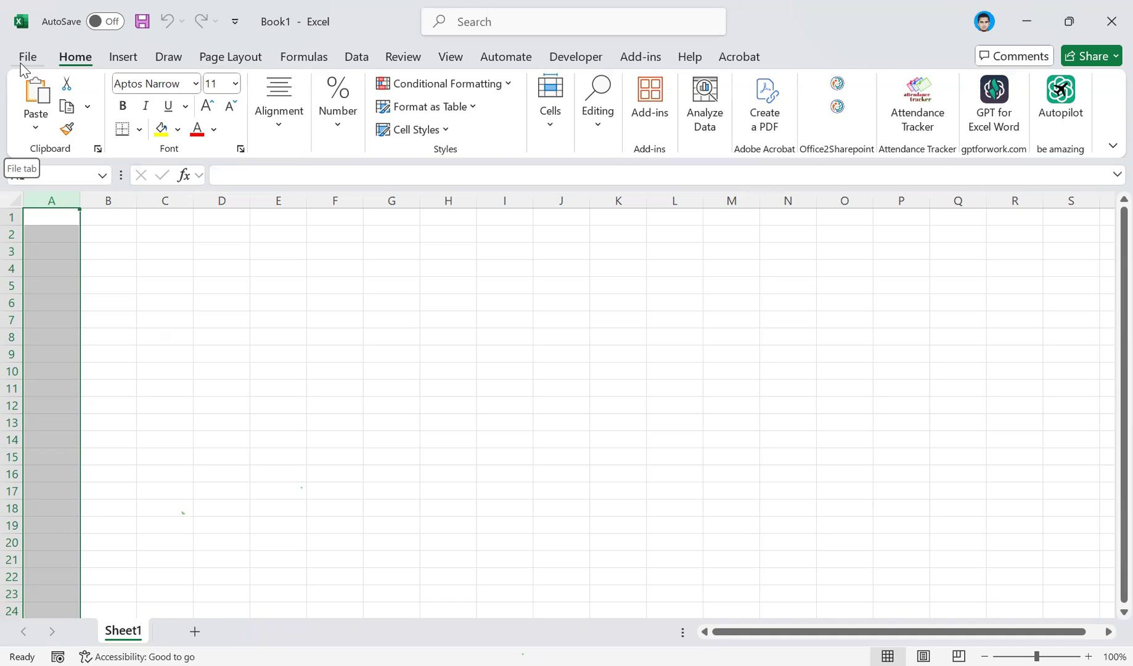
click(143, 287)
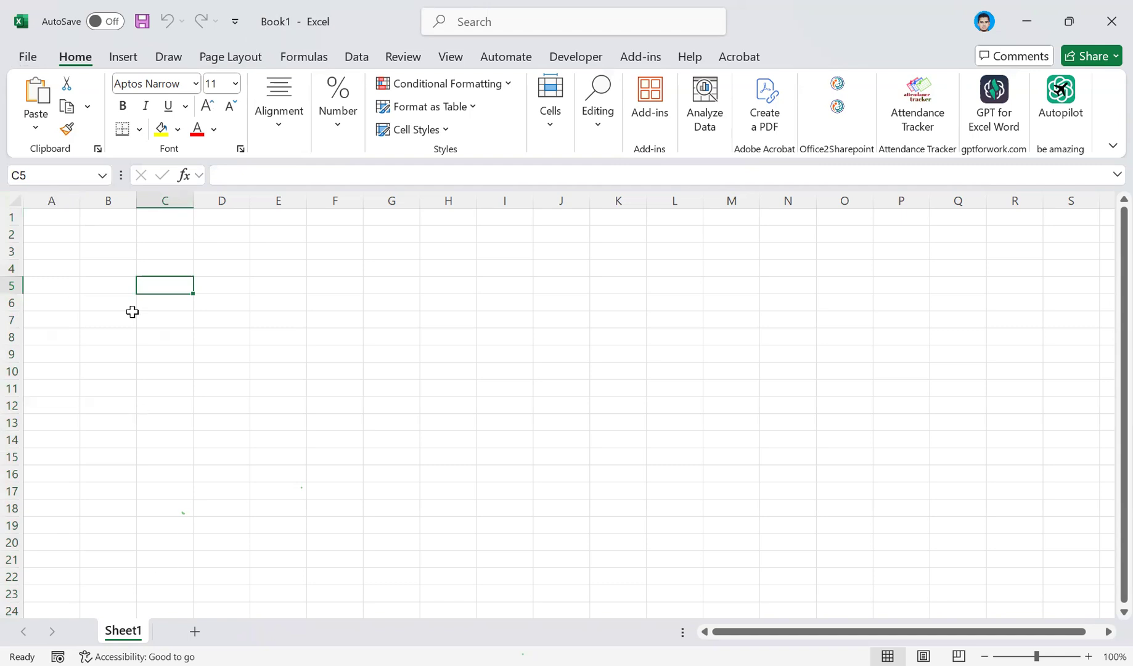
Add three new worksheets after Sheet1 and delete them again.
click(195, 631)
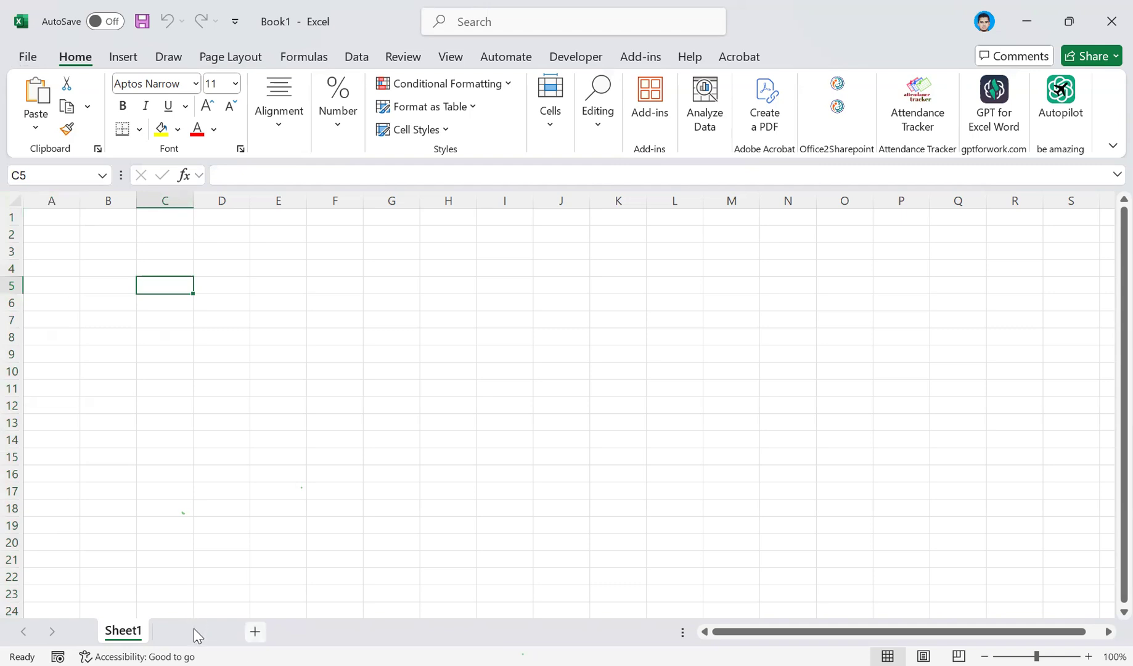
click(253, 632)
click(311, 632)
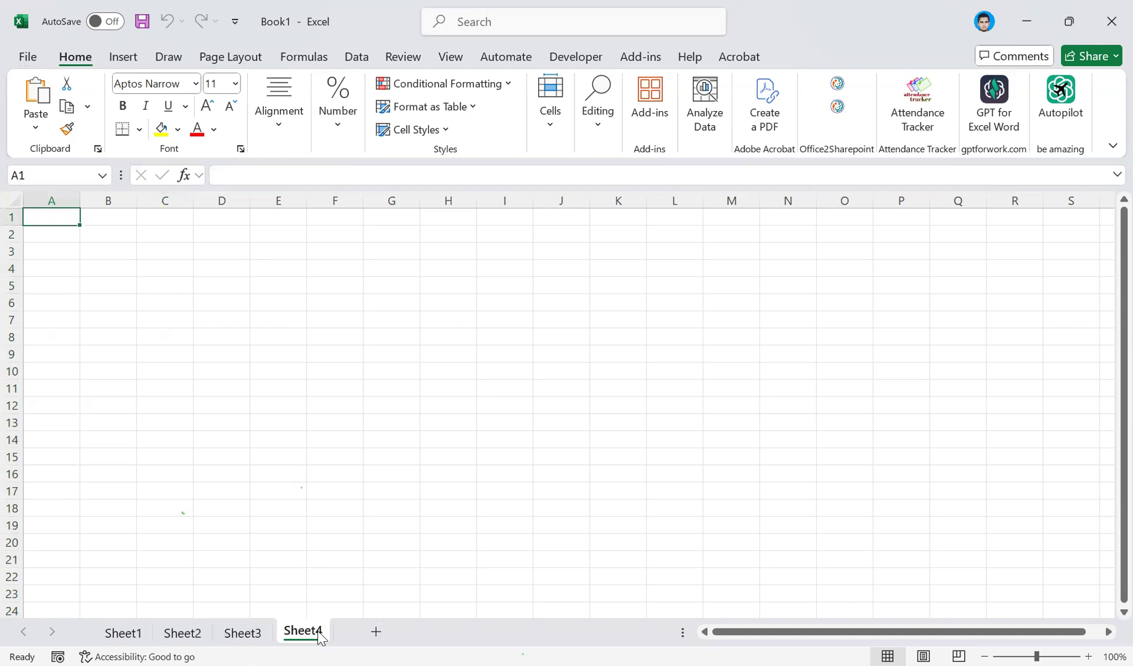
right_click(301, 632)
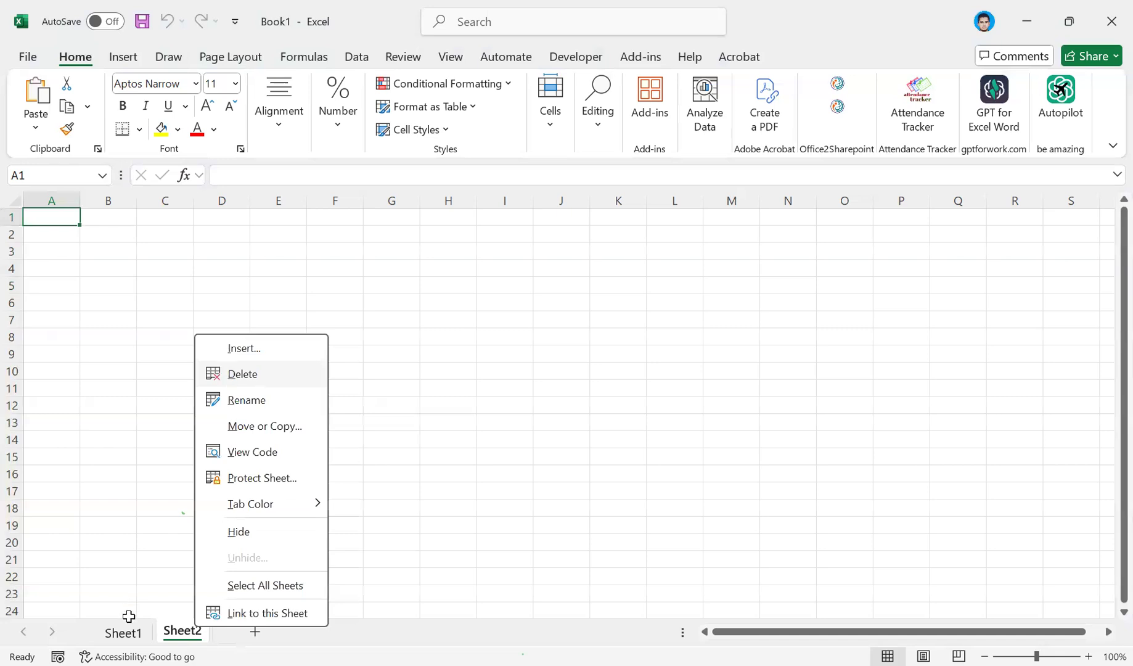
click(225, 373)
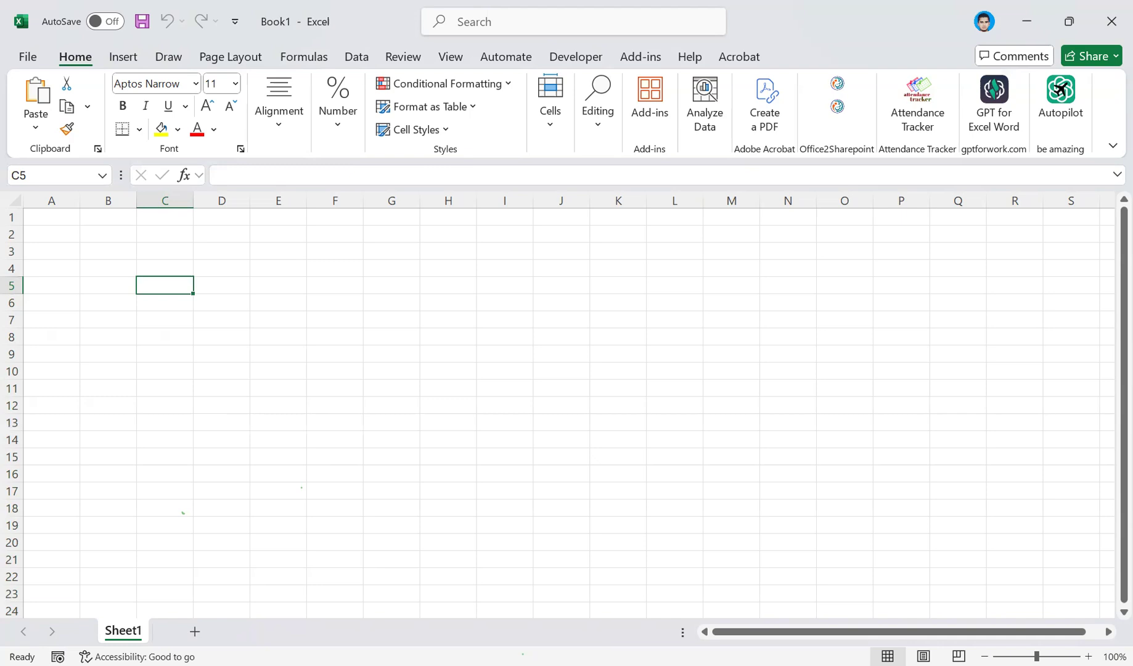
Try to give Sheet1 a blank name, and rename the sheet as 1.
right_click(137, 637)
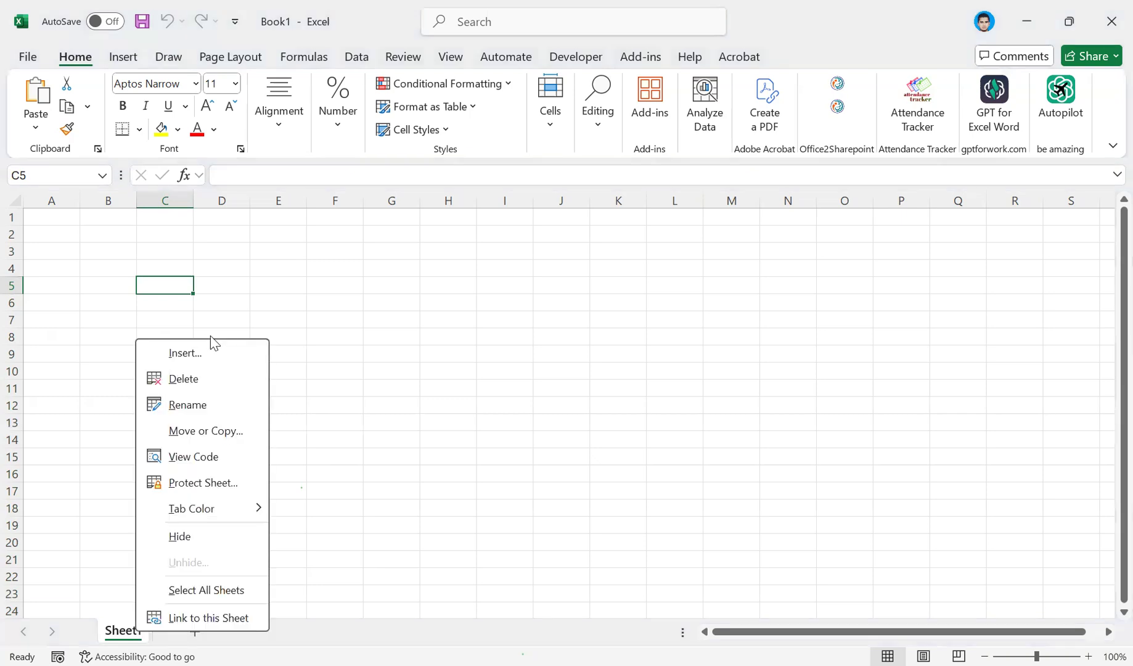
click(189, 406)
click(198, 455)
double_click(122, 631)
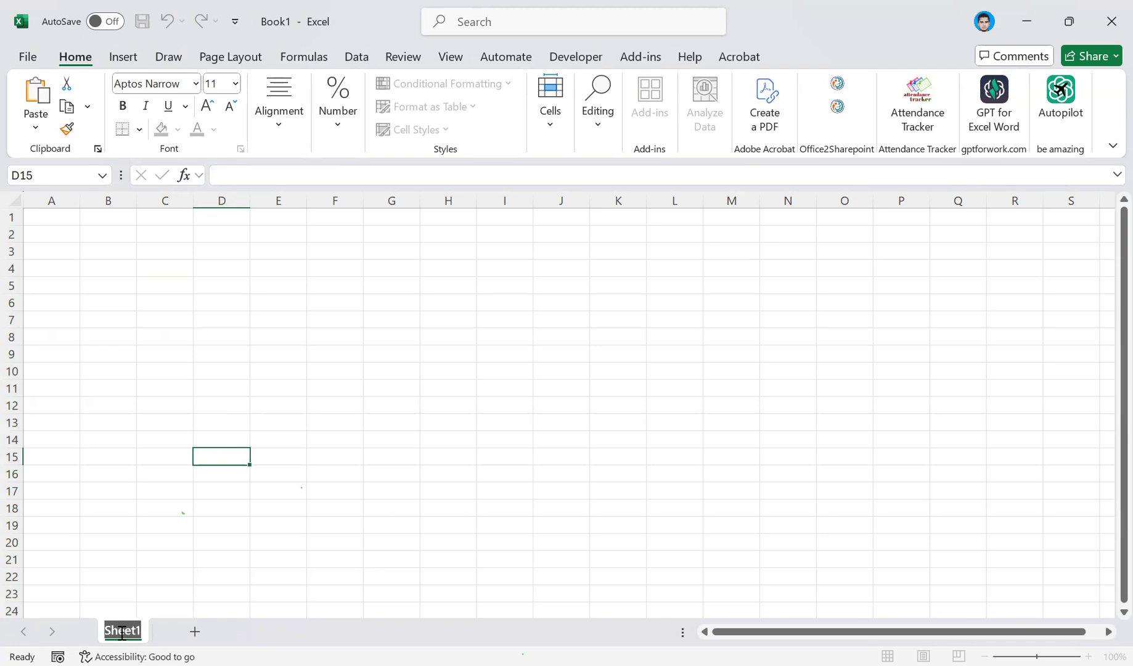
key(BackSpace)
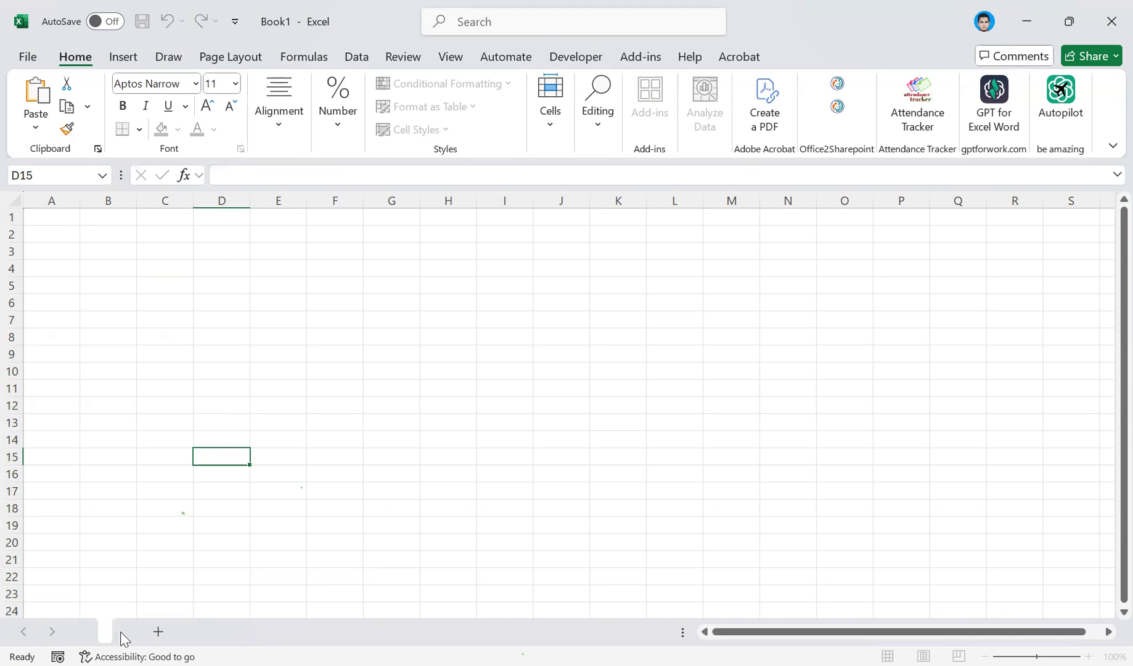
key(Return)
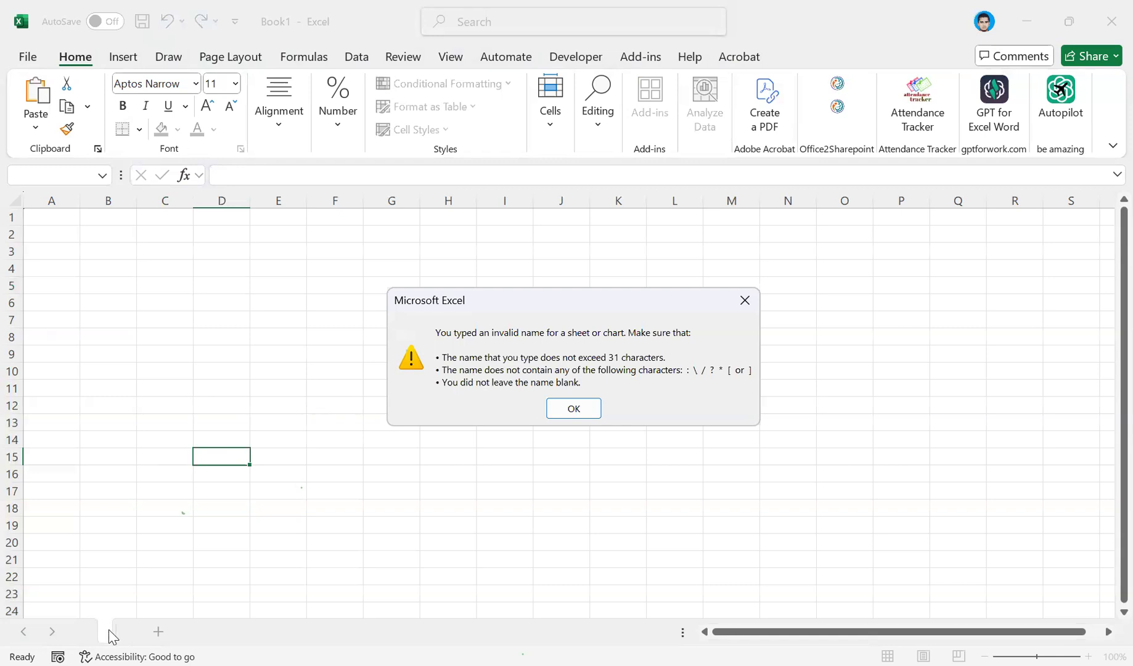
click(585, 414)
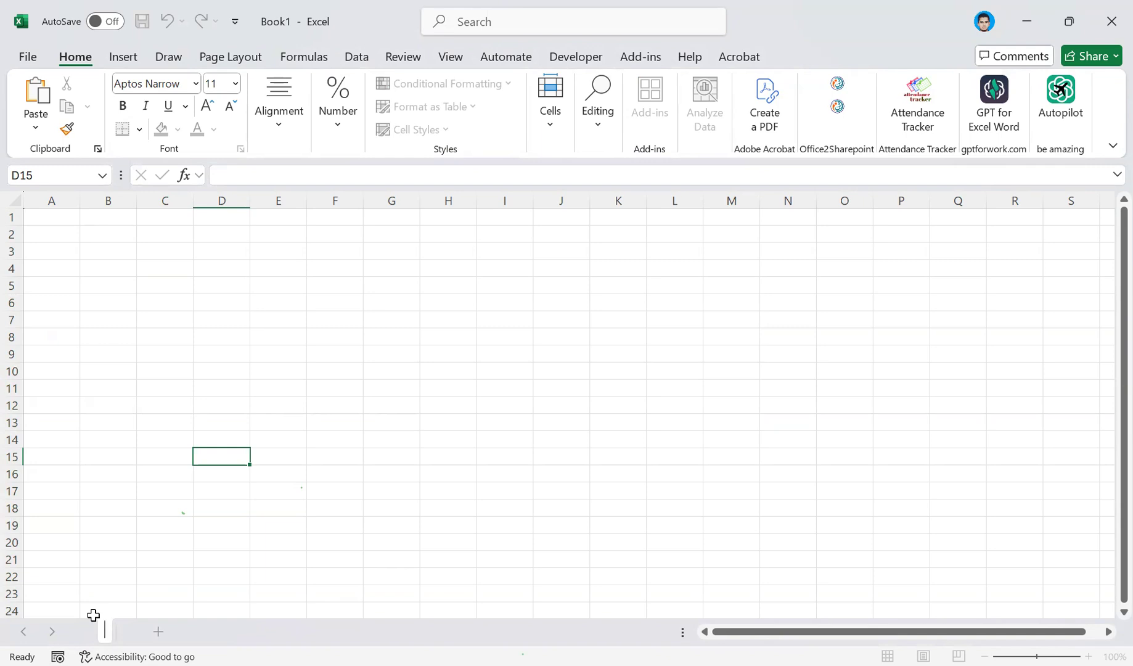
text(1)
key(Return)
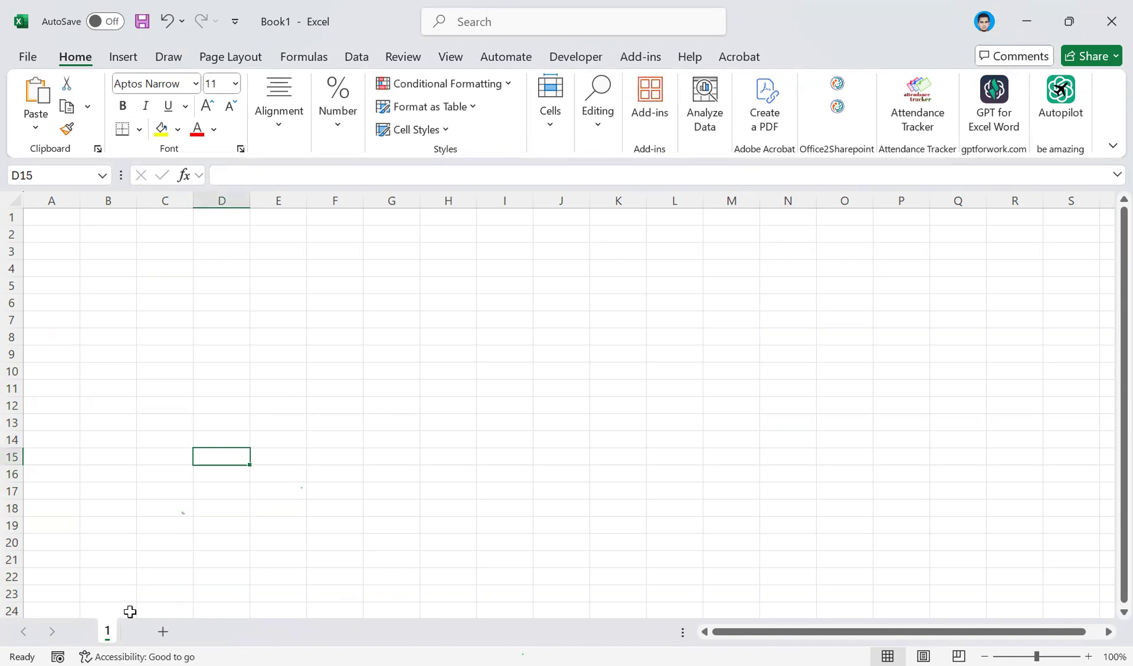
Add a new worksheet after sheet 1 and switch back and forth between the two sheets.
click(161, 631)
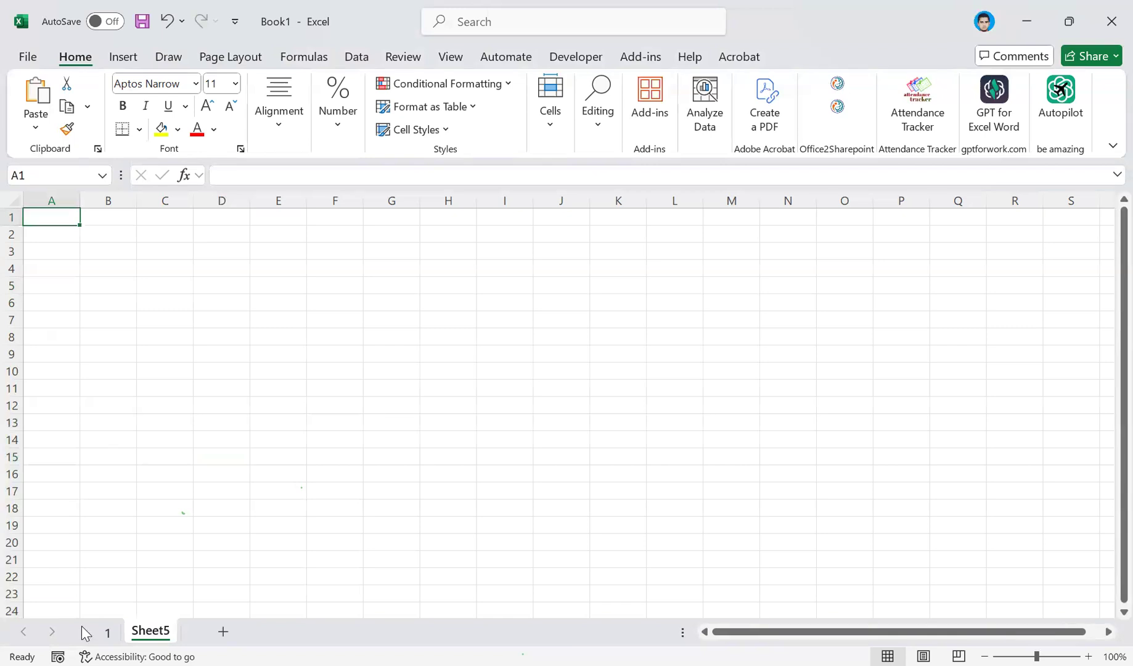
click(107, 632)
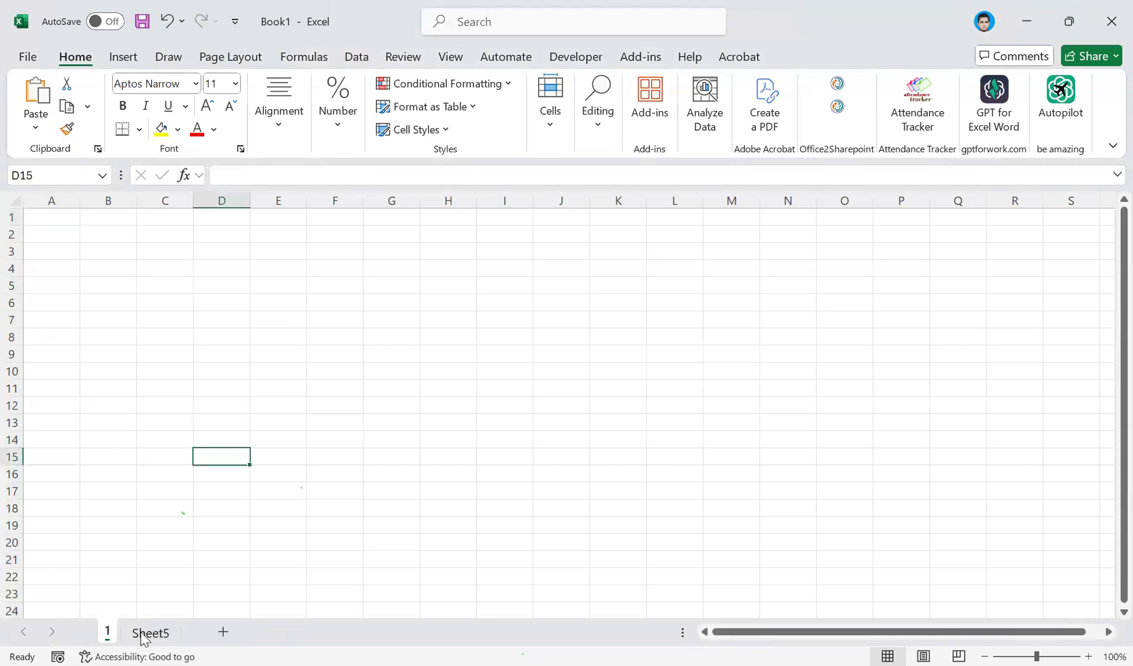
click(142, 637)
click(108, 631)
Select the ranges A1:H21 and C4:L22 in turn on sheet 1.
drag(63, 221, 443, 553)
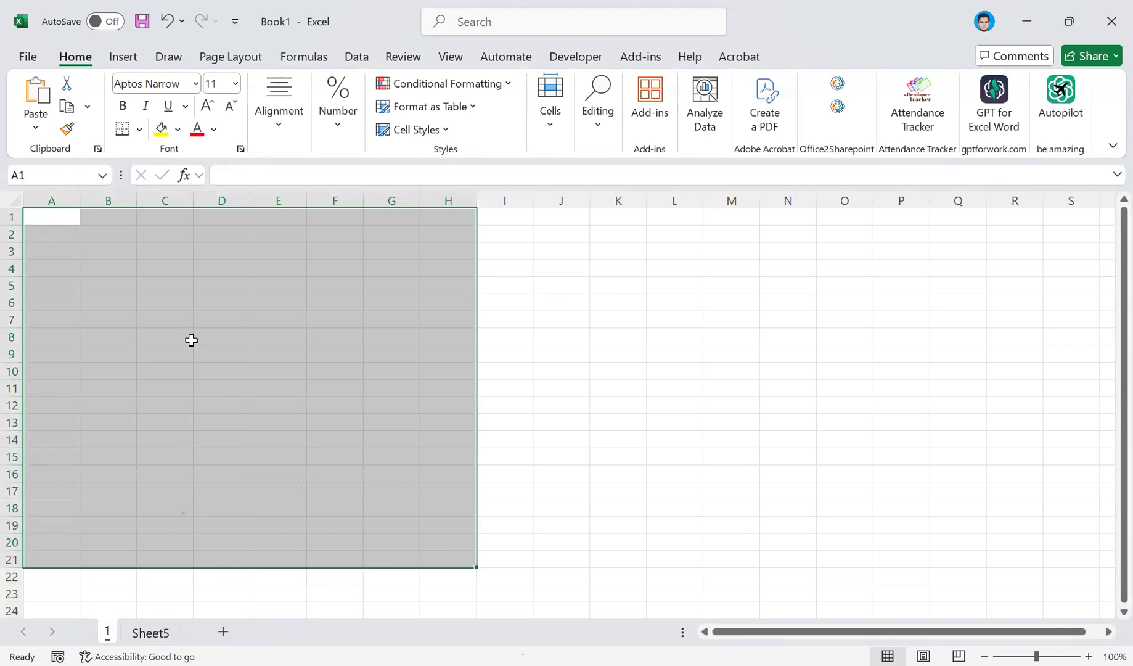
click(194, 270)
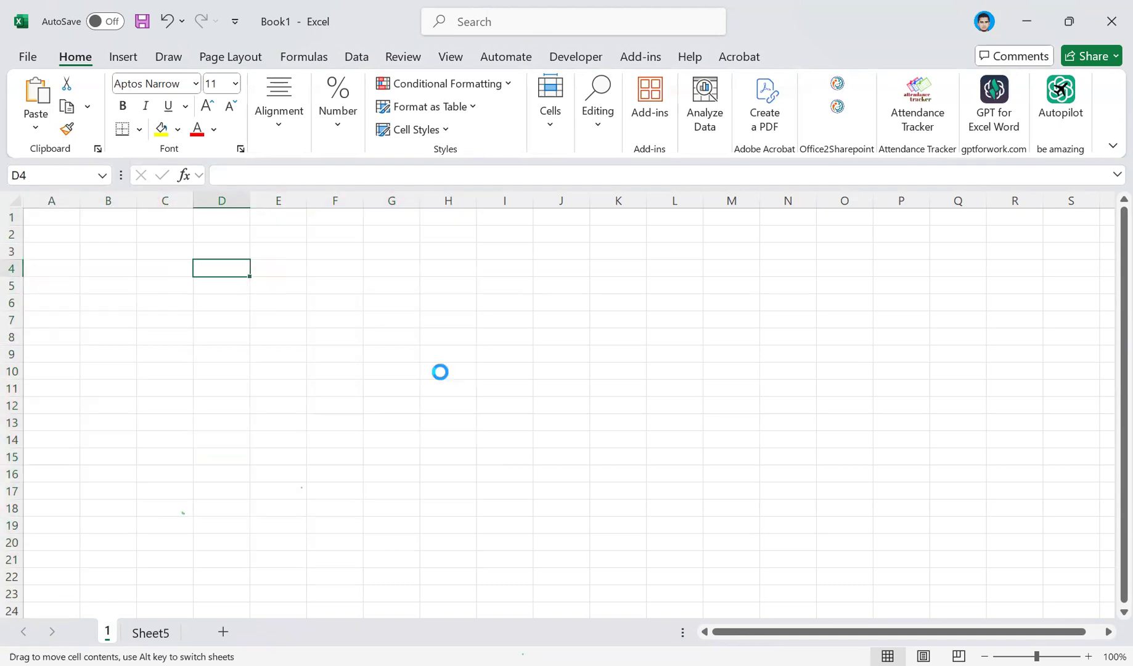
mouse_move(187, 260)
mouse_down()
mouse_move(644, 491)
mouse_move(655, 572)
mouse_up()
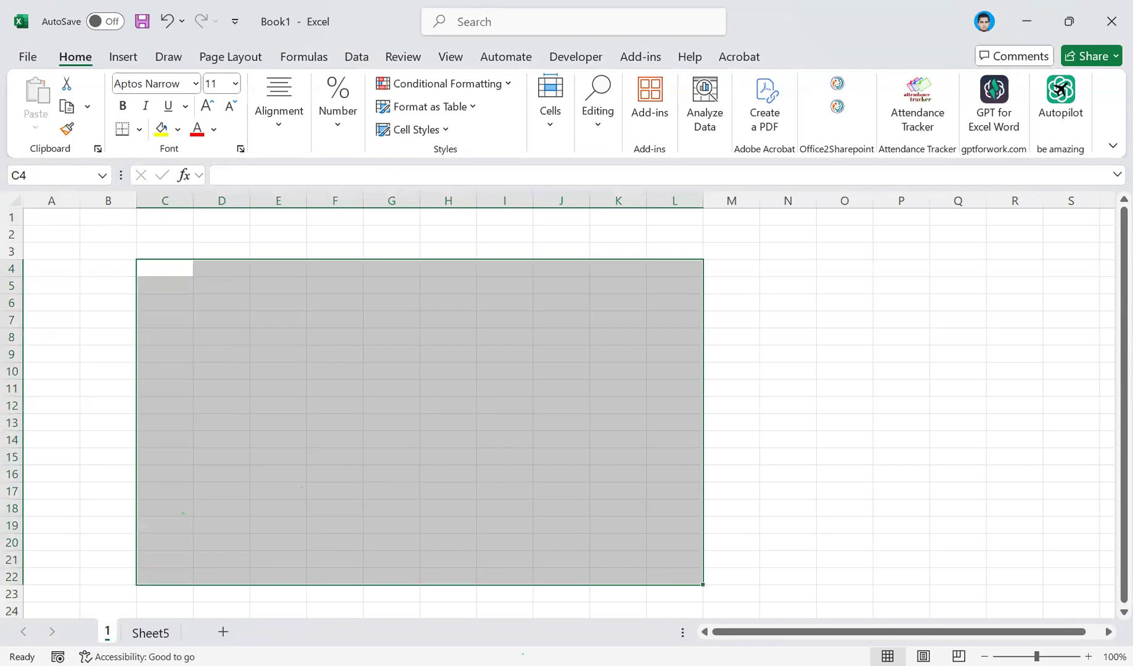
Rename the sheet called 1 as 2024.
right_click(107, 632)
click(156, 410)
text(2024)
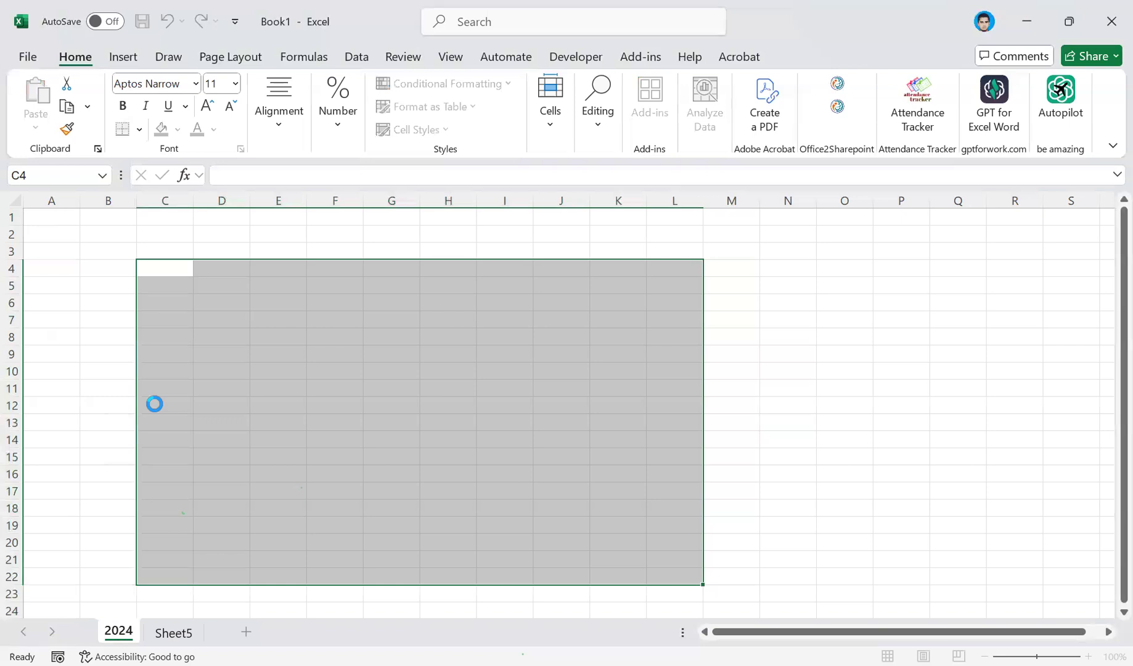
key(Return)
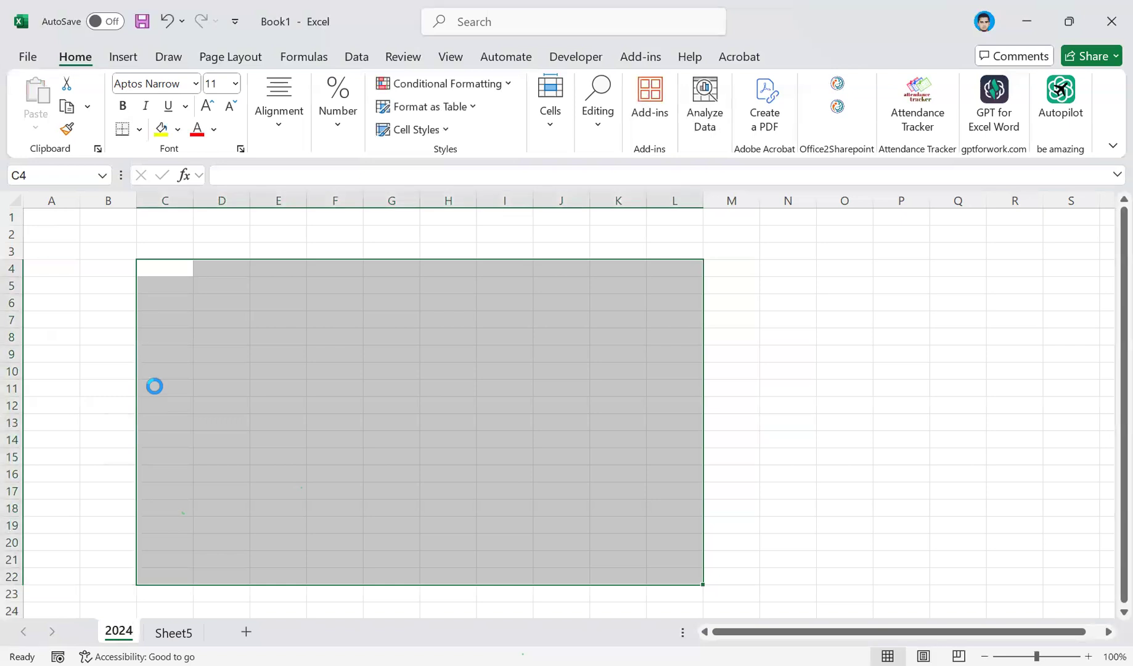
click(85, 428)
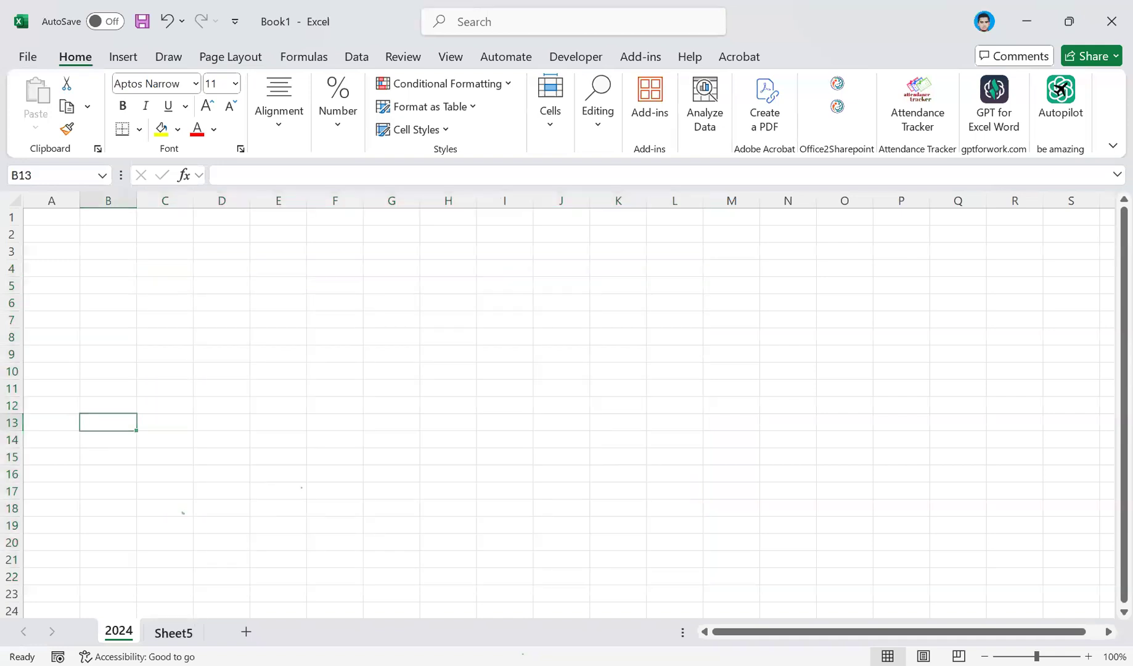
Rename Sheet5 as 2025.
double_click(175, 632)
text(2025)
key(Return)
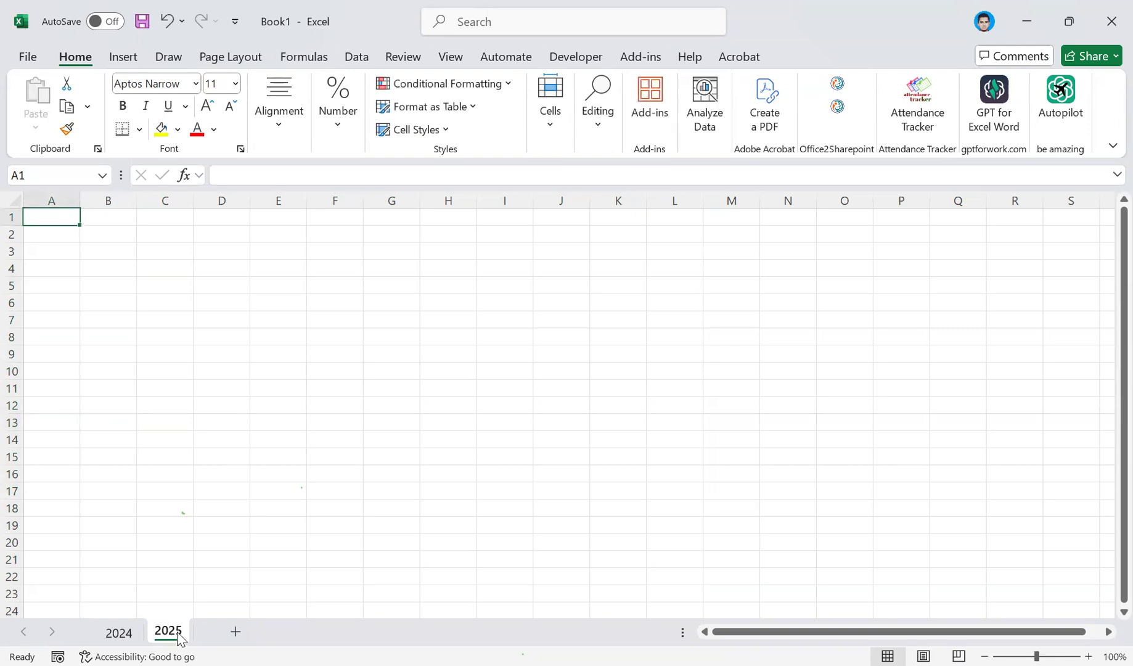
Select the range B2:M21 on the 2024 sheet and B2:N22 on the 2025 sheet.
click(125, 633)
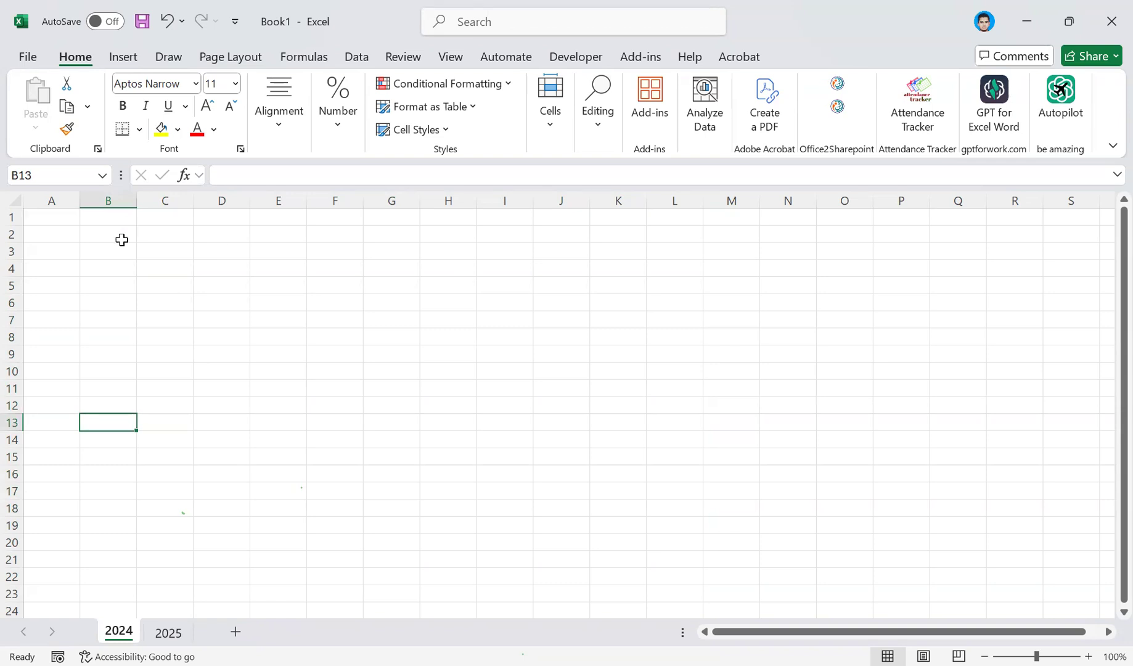
mouse_move(121, 240)
mouse_down()
mouse_move(397, 375)
mouse_move(718, 562)
mouse_up()
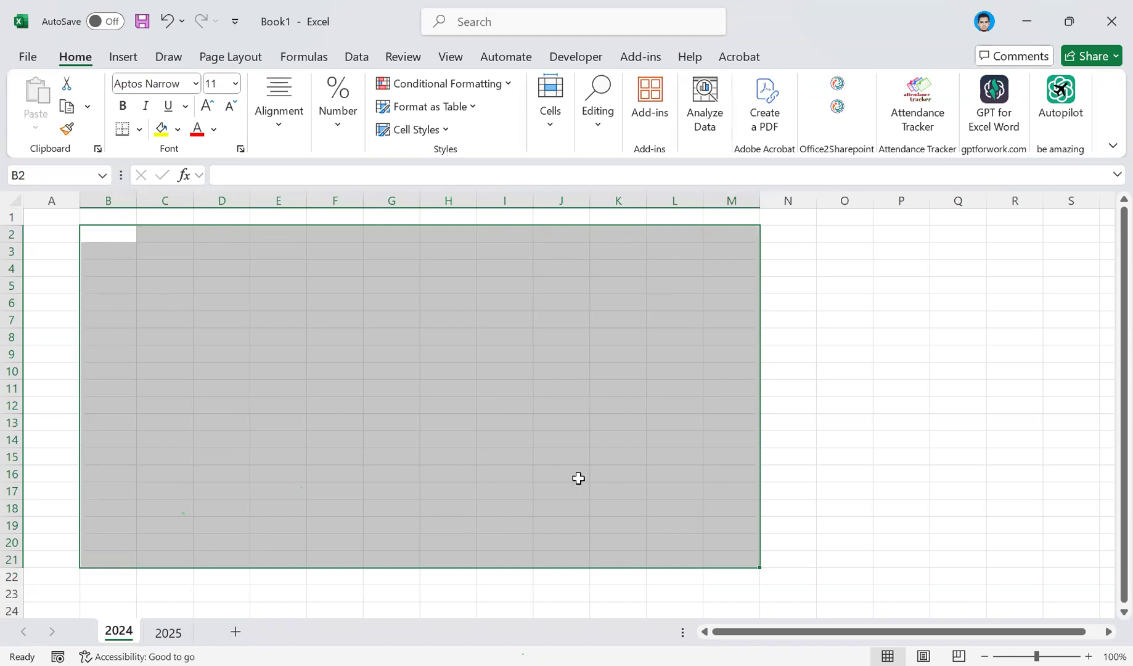
click(165, 632)
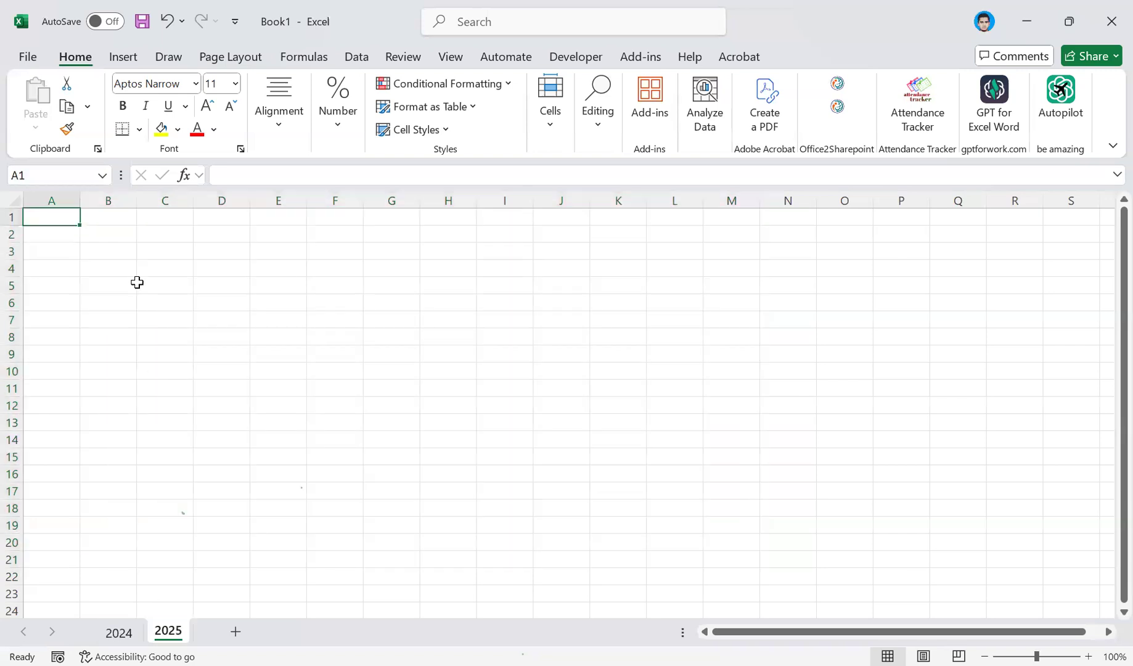
drag(134, 240, 792, 576)
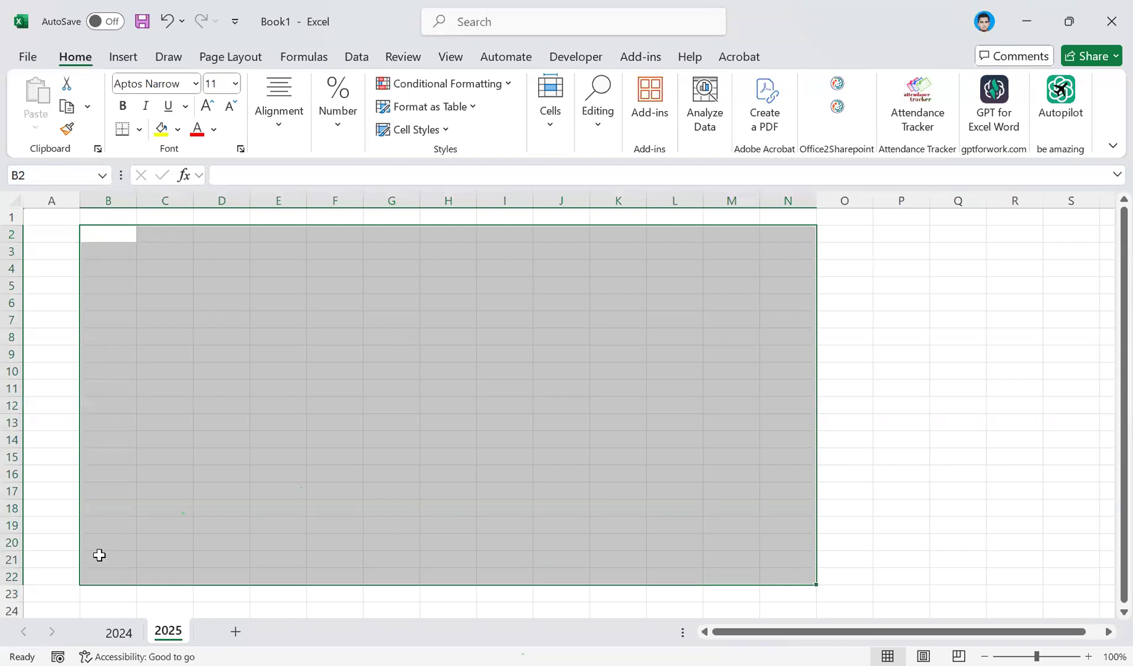
Switch to the 2024 sheet and back to 2025, and select cell N23 there.
click(119, 633)
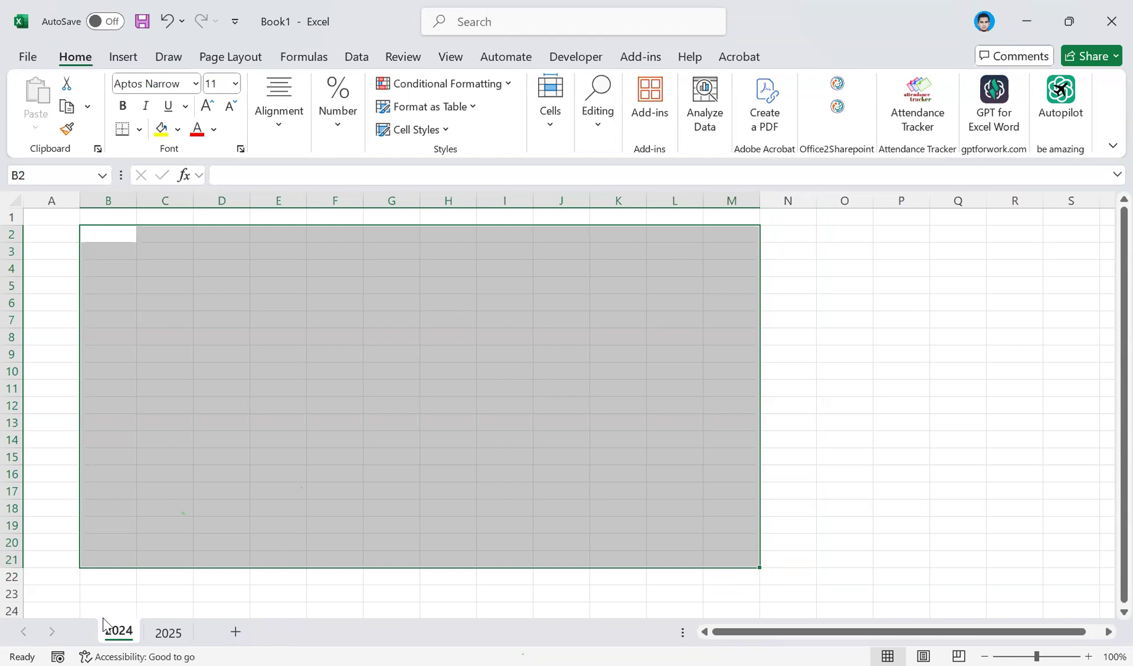
key(ctrl+Page_Down)
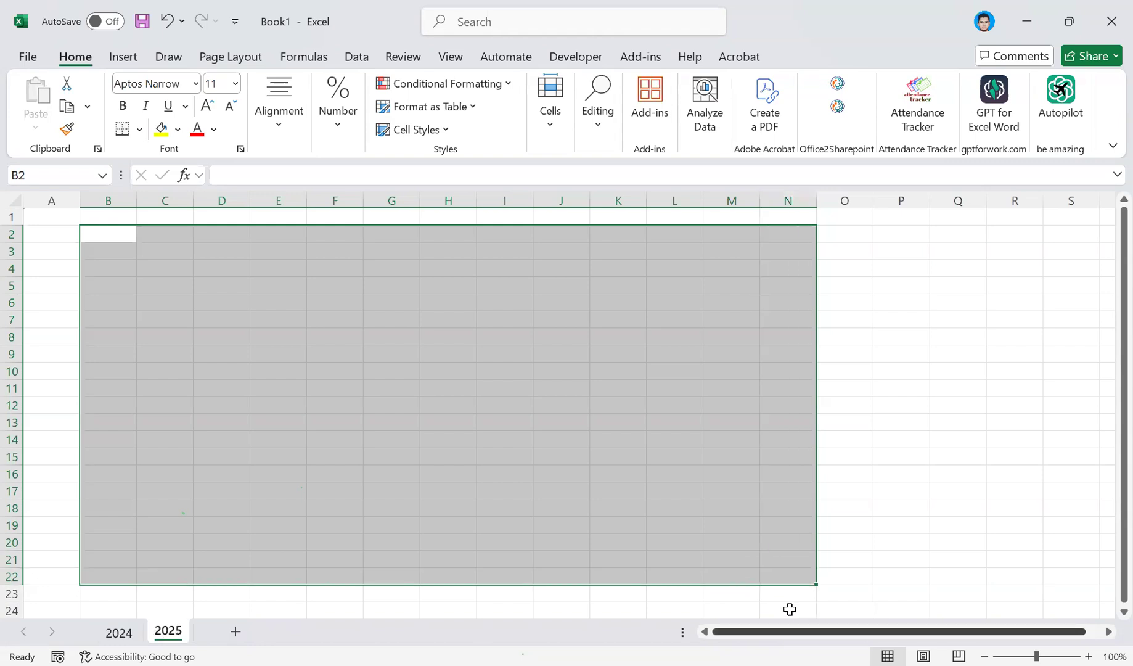
click(778, 593)
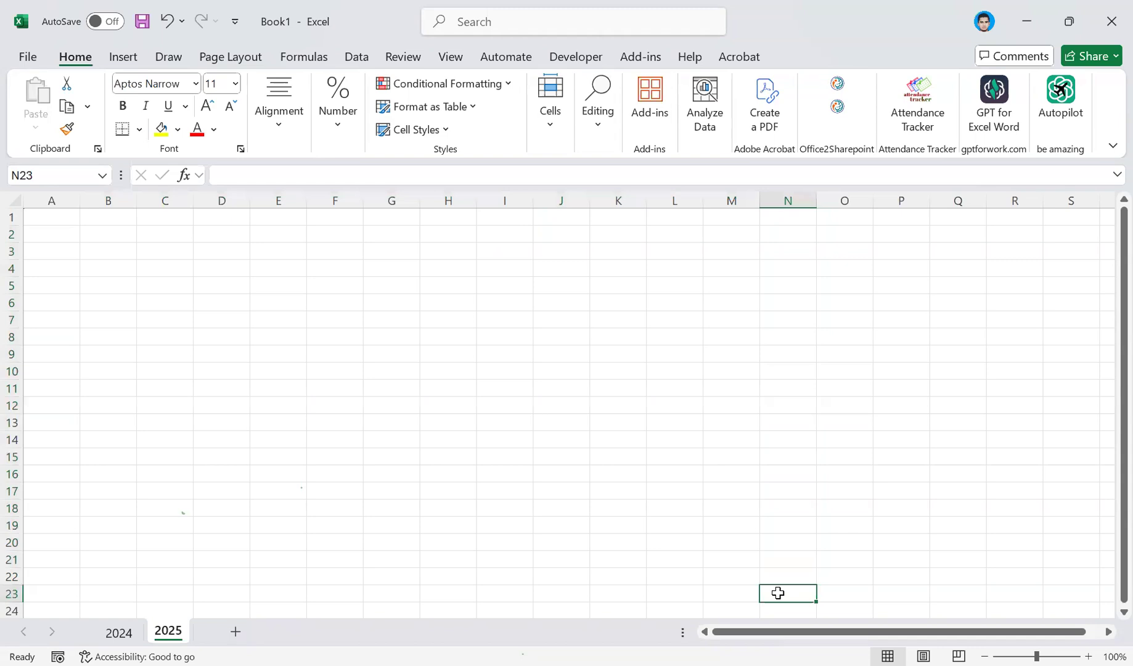
scroll(778, 593, down, 2)
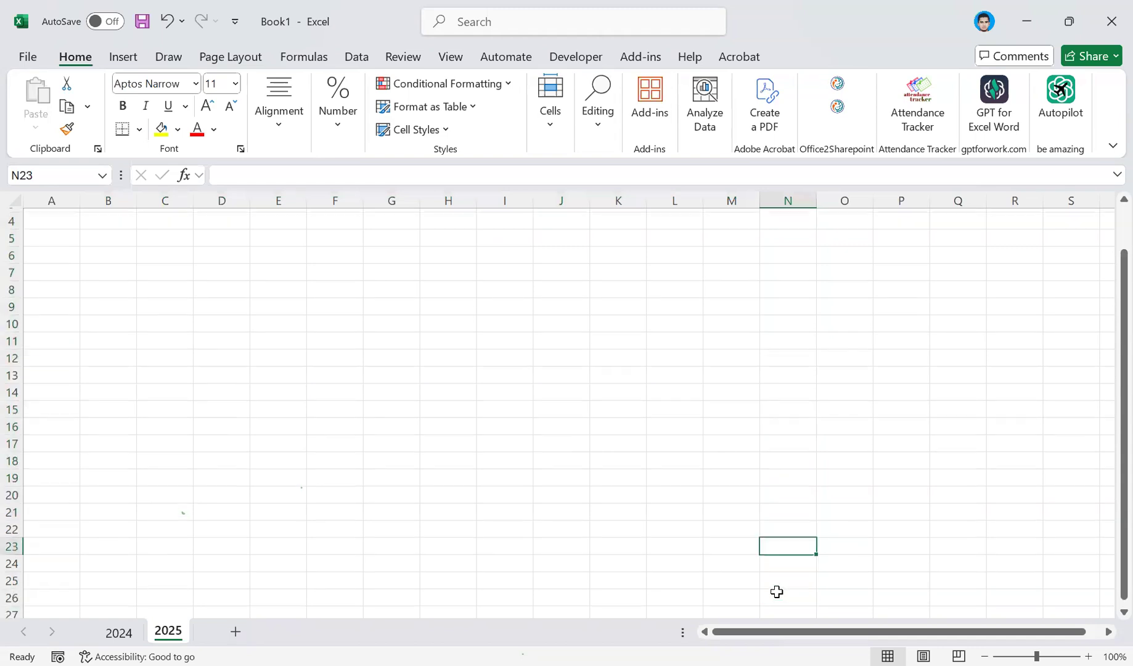
Switch back and forth between the 2024 and 2025 sheets, selecting cell M22 on 2024 and N26 on 2025.
click(120, 631)
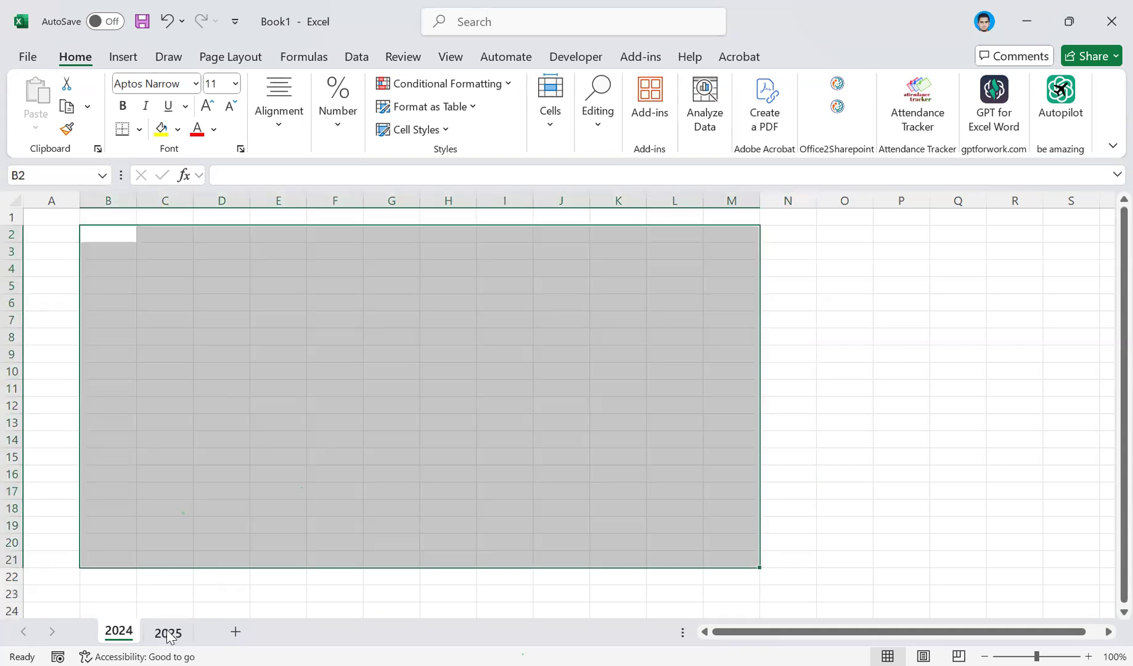
click(168, 633)
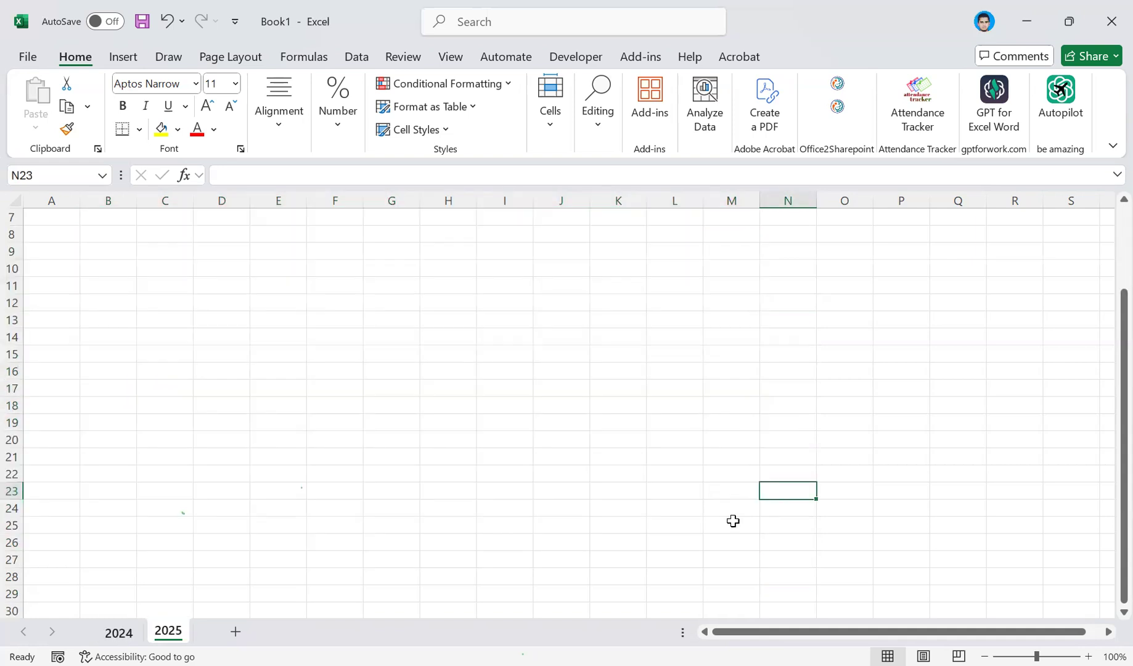
key(ctrl+Page_Up)
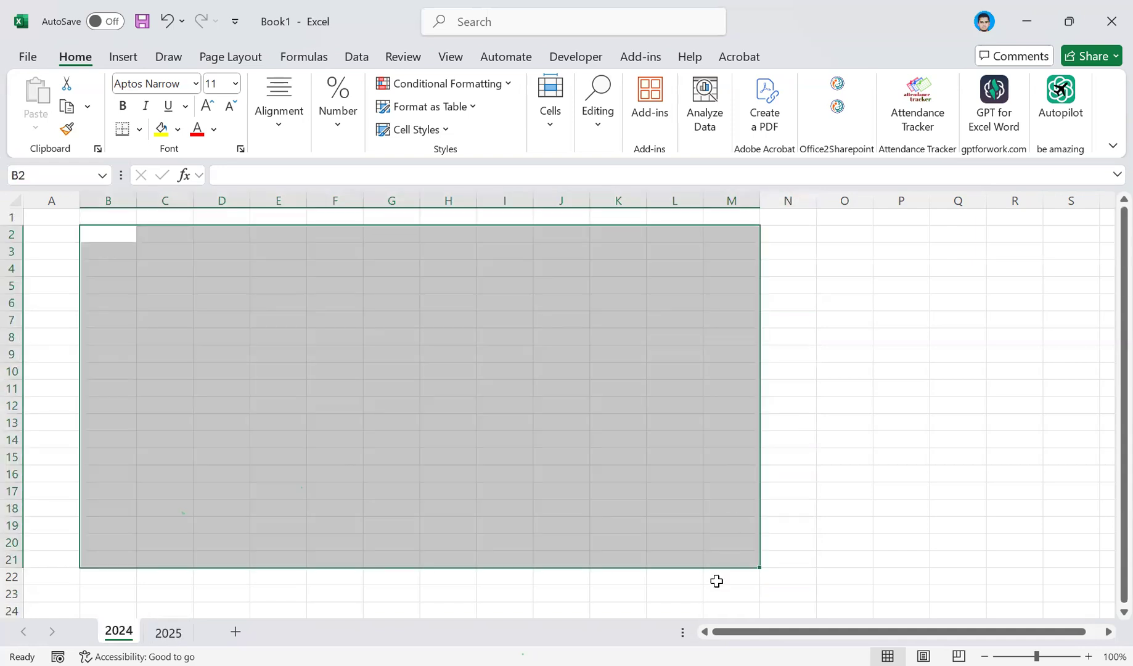
click(716, 581)
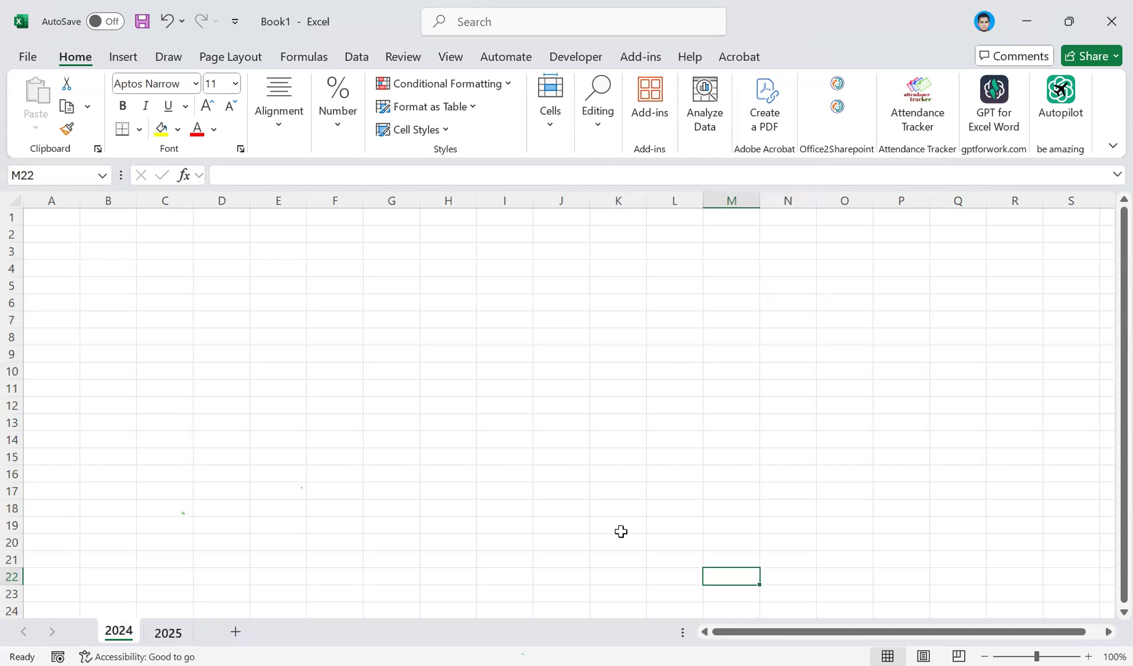
key(ctrl+Page_Down)
click(772, 545)
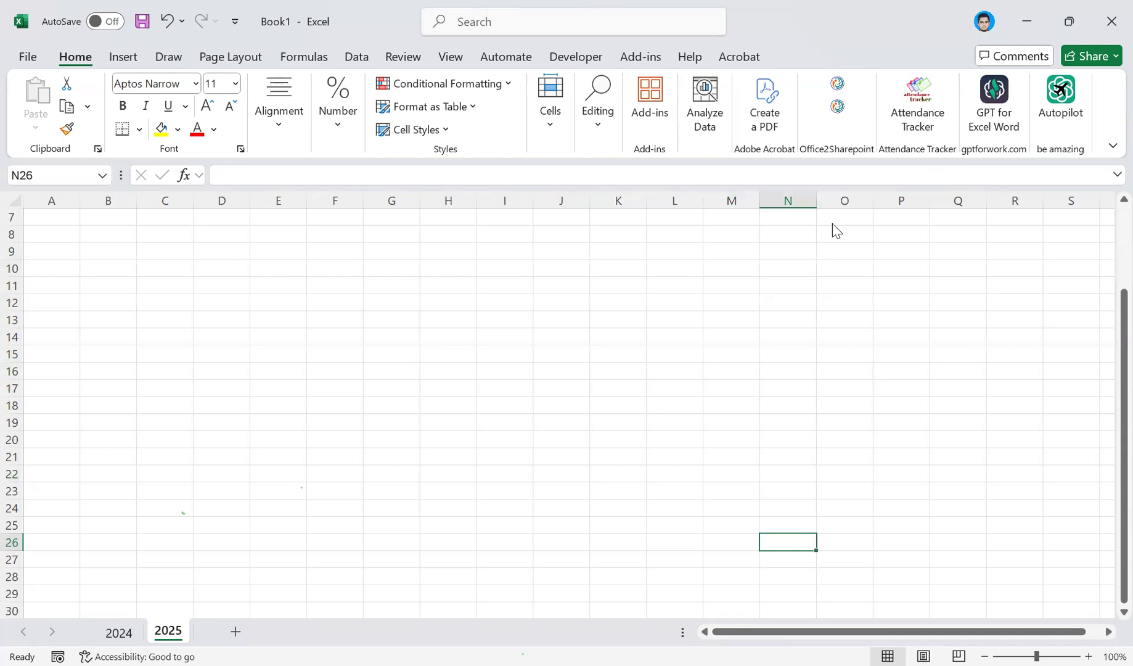
Enter the text "grand total(2024+2025)" in cell I21 of the 2025 sheet.
key(ctrl+n)
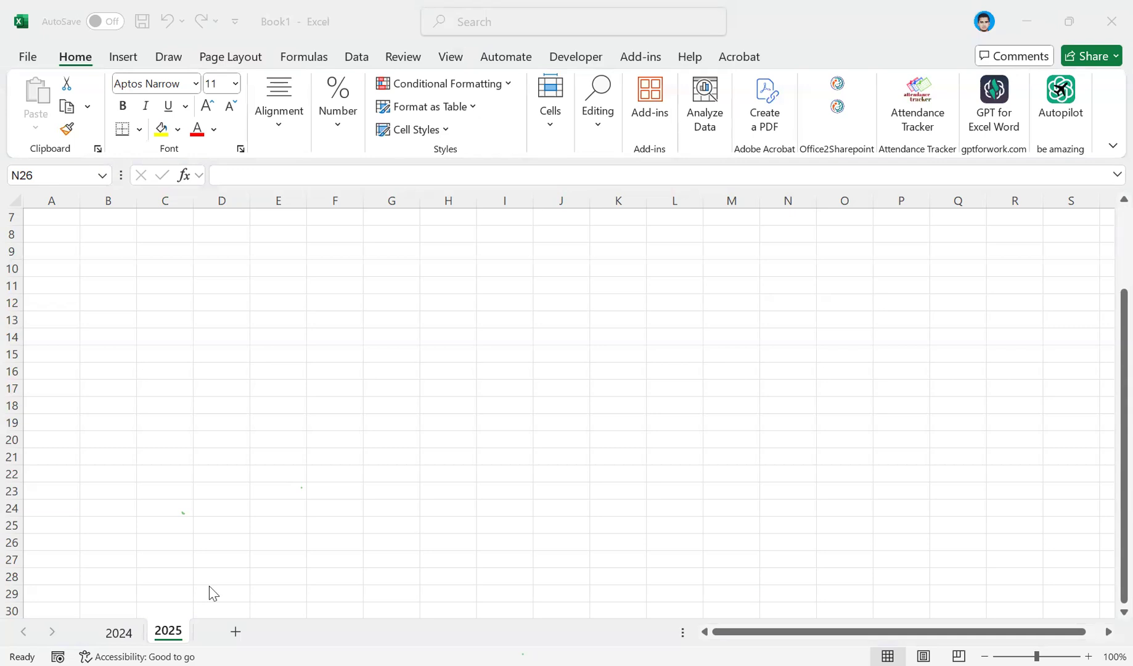
click(501, 457)
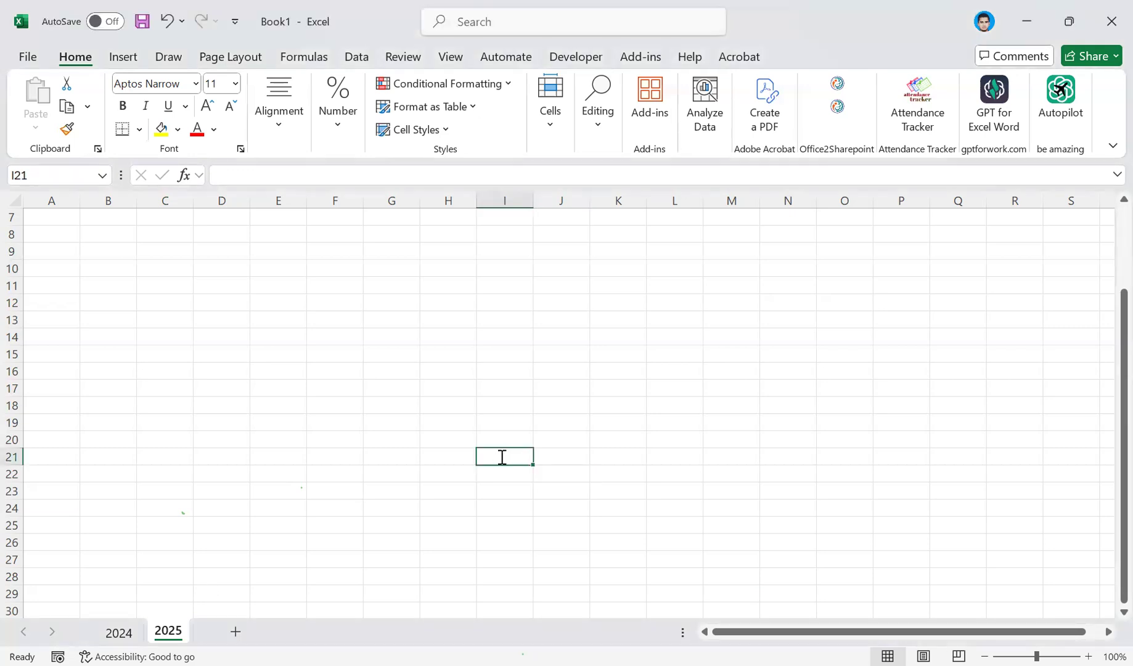
text(tot)
key(BackSpace)
key(BackSpace)
key(BackSpace)
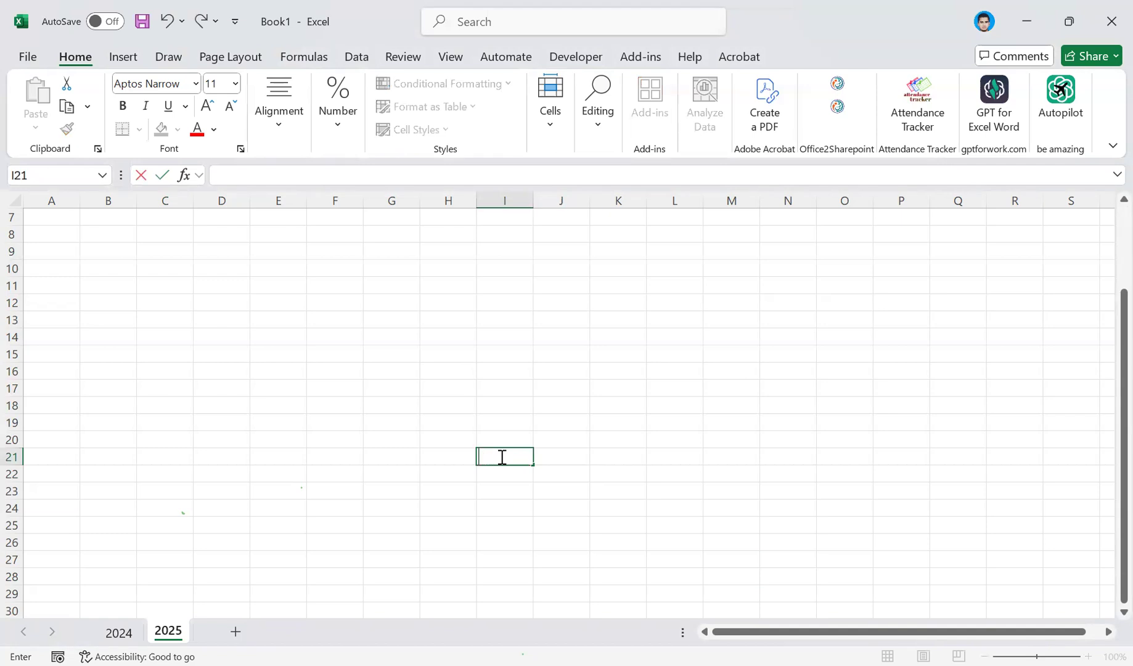
text(grand total)
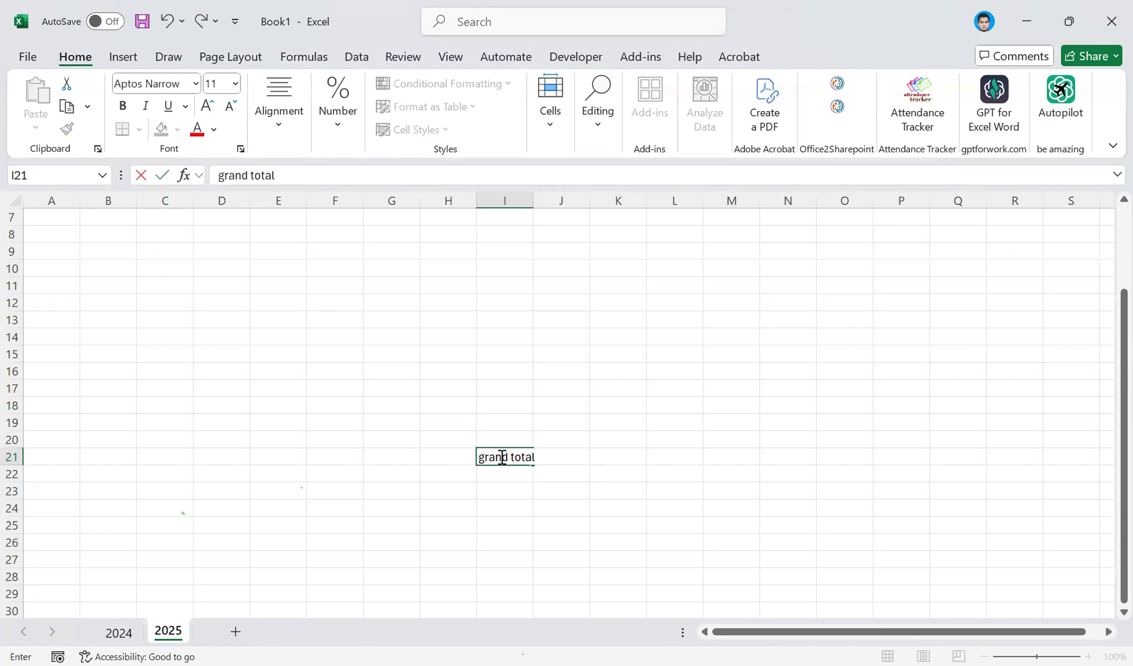
text((2024+2025))
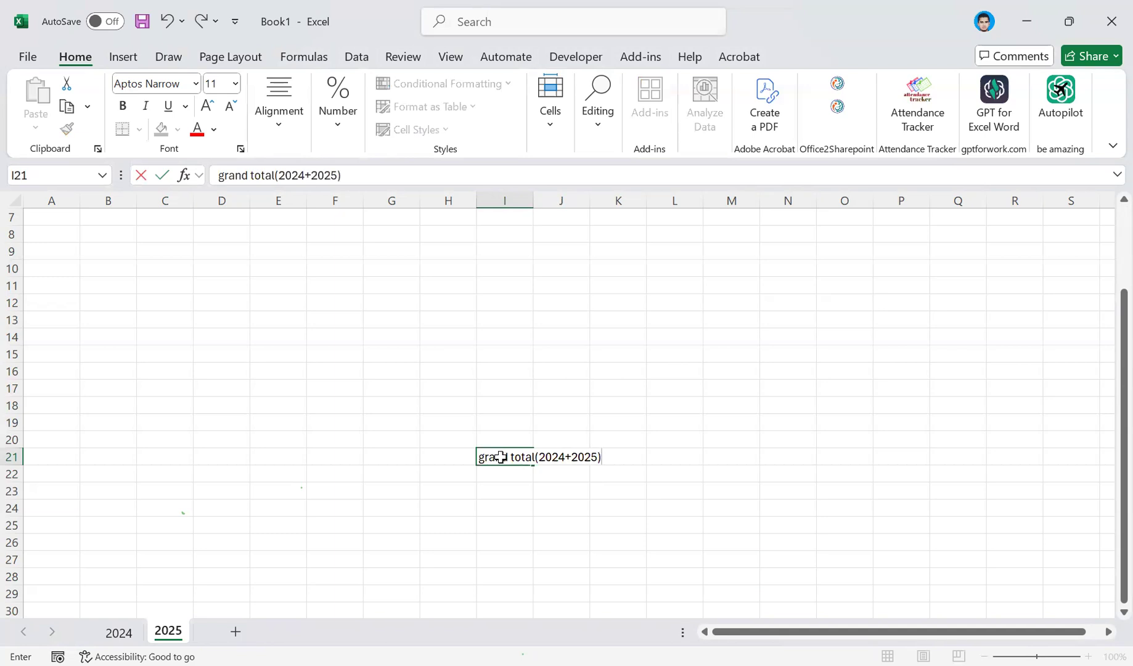
key(Return)
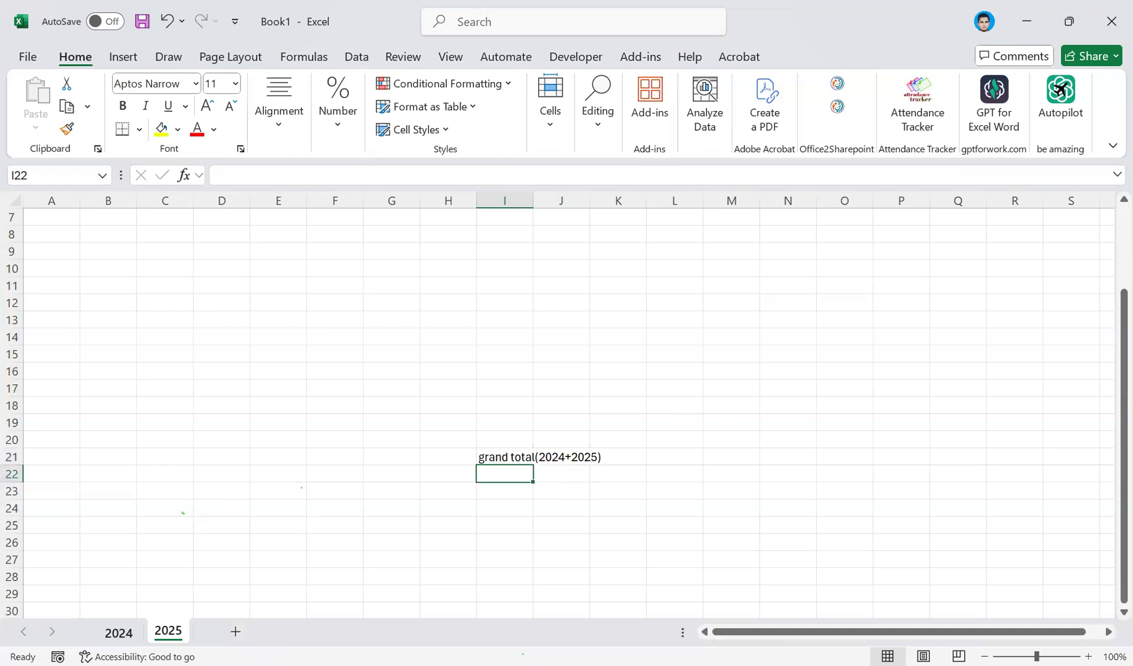
Alternate repeatedly between the 2024 and 2025 sheets, ending on 2024.
key(ctrl+Page_Up)
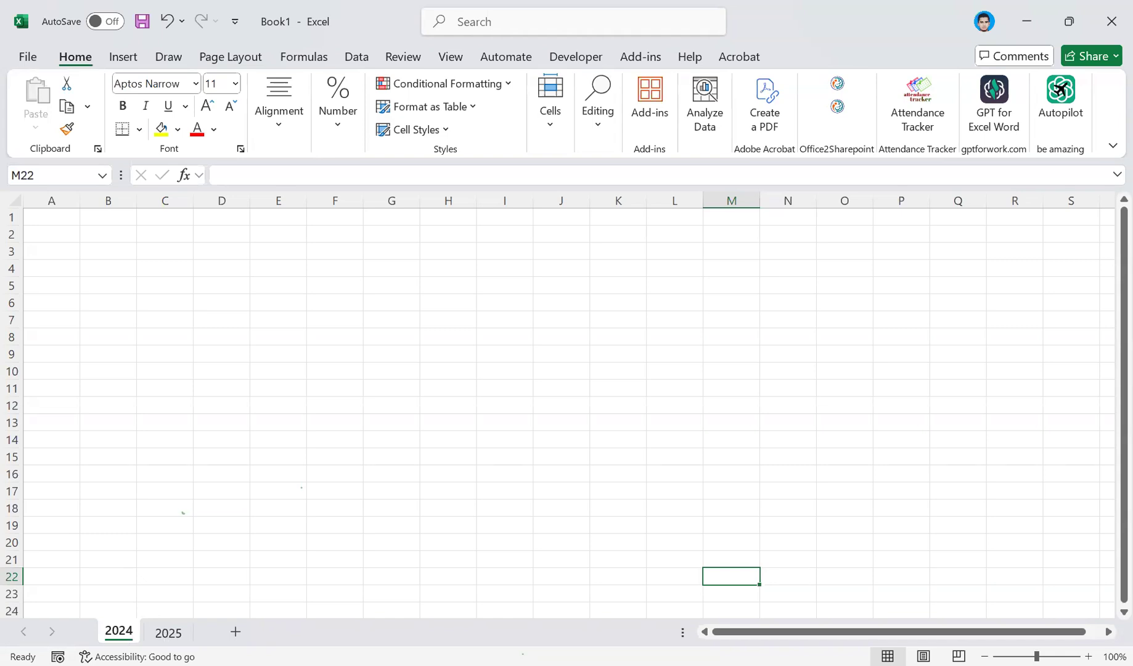
click(154, 633)
click(118, 632)
click(162, 631)
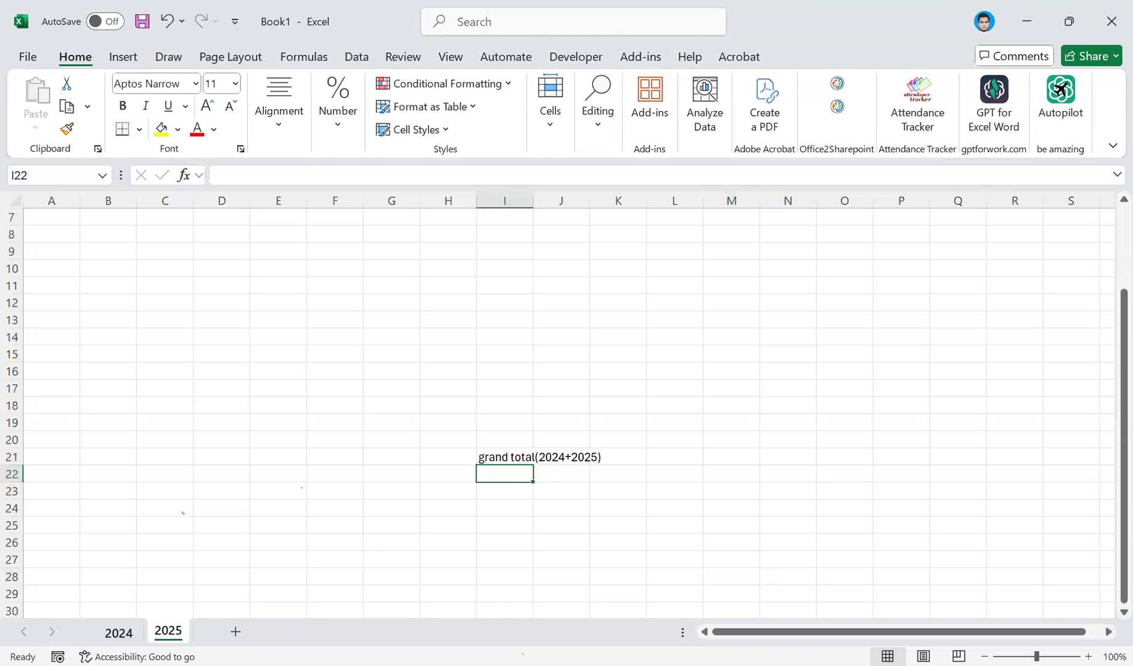
click(130, 634)
click(159, 633)
click(119, 633)
click(161, 633)
key(ctrl+Page_Up)
On the 2024 sheet, select cell A1, columns A, B and C one after another, and row 1.
click(52, 221)
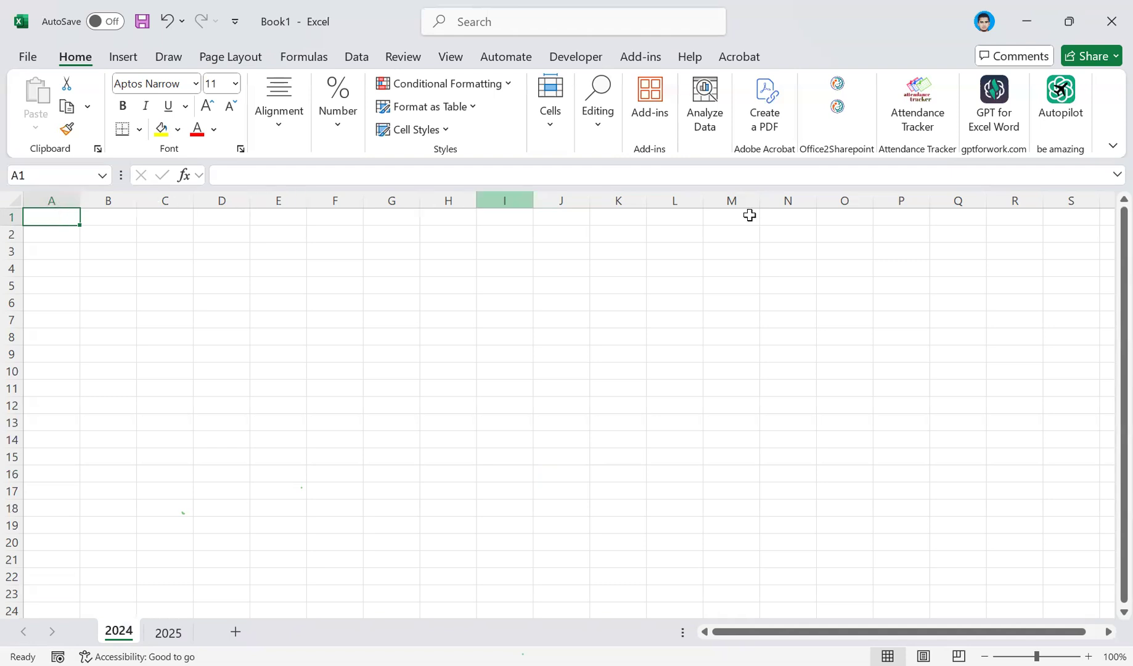
click(63, 199)
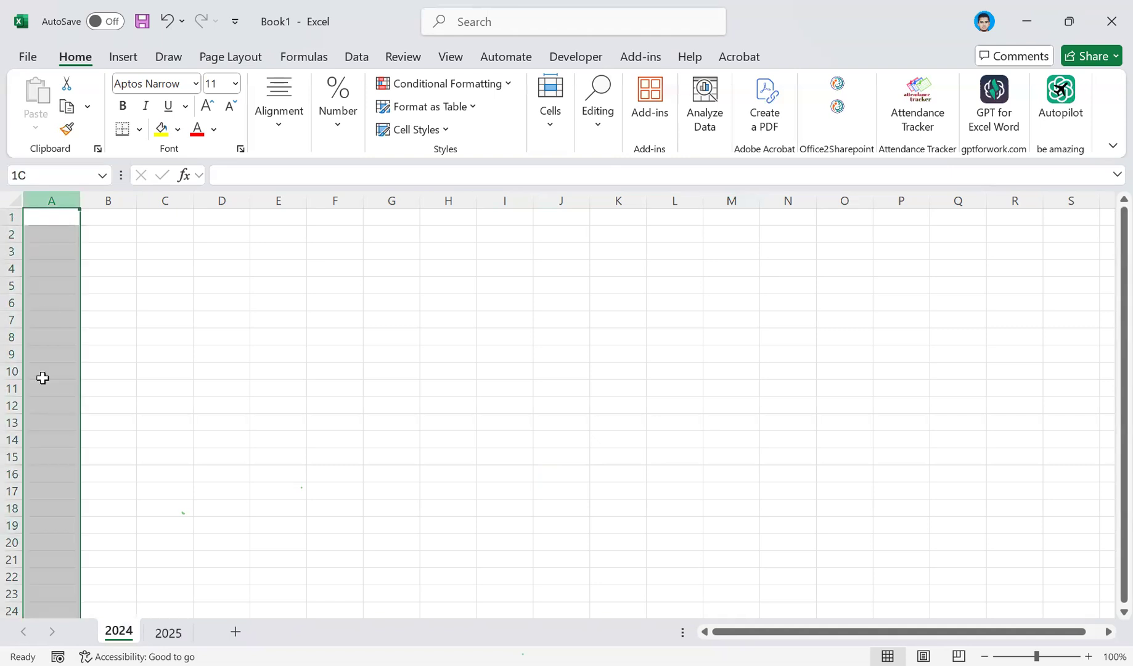
click(114, 198)
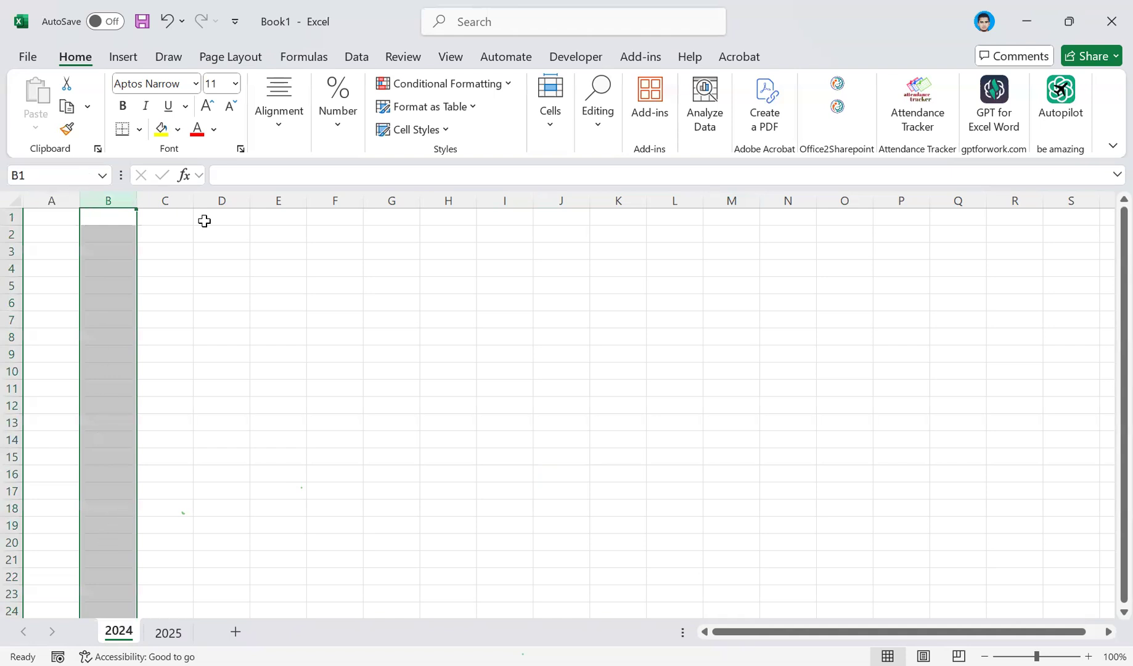
click(167, 196)
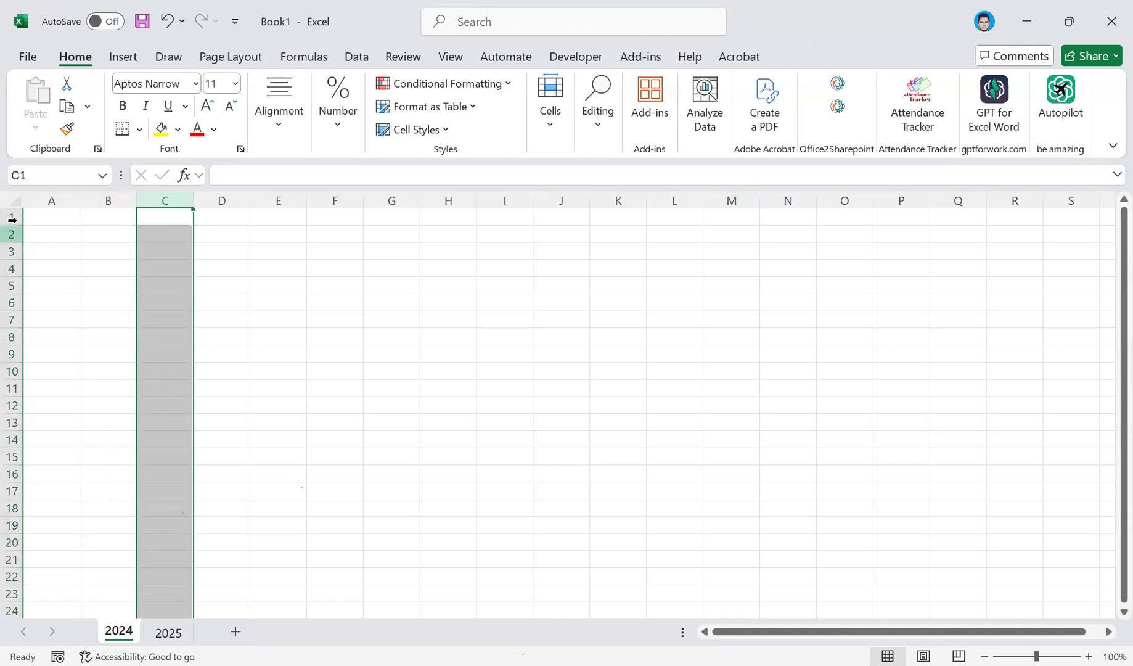
click(12, 219)
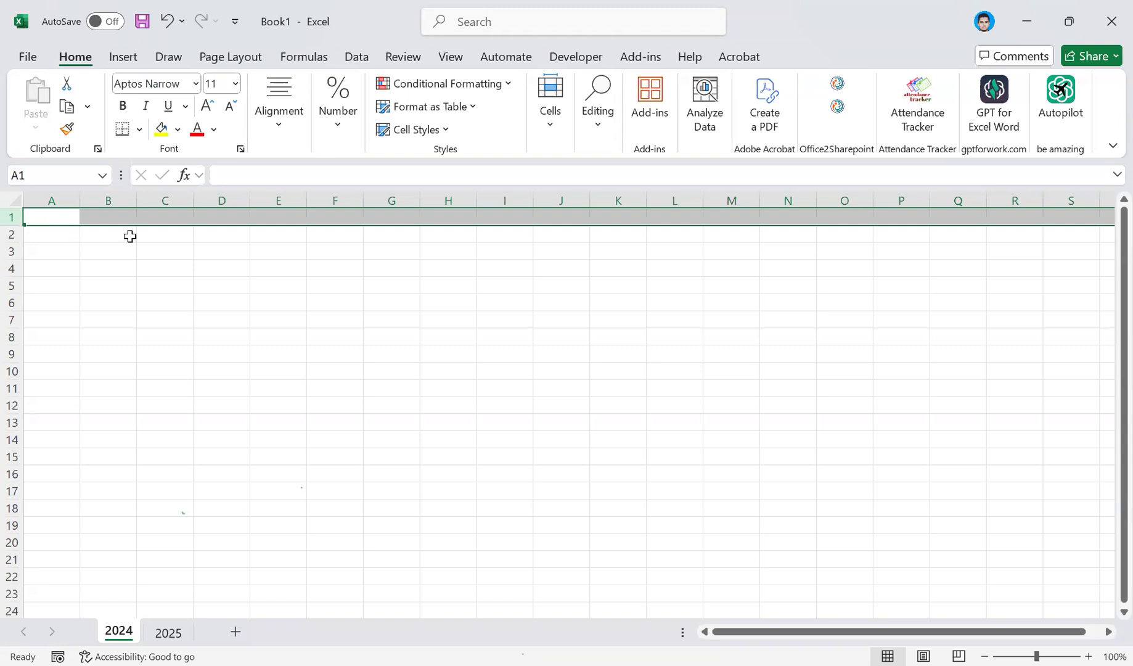
Enter 2 in cell D6 and 3 in cell D7 of the 2024 sheet.
click(222, 300)
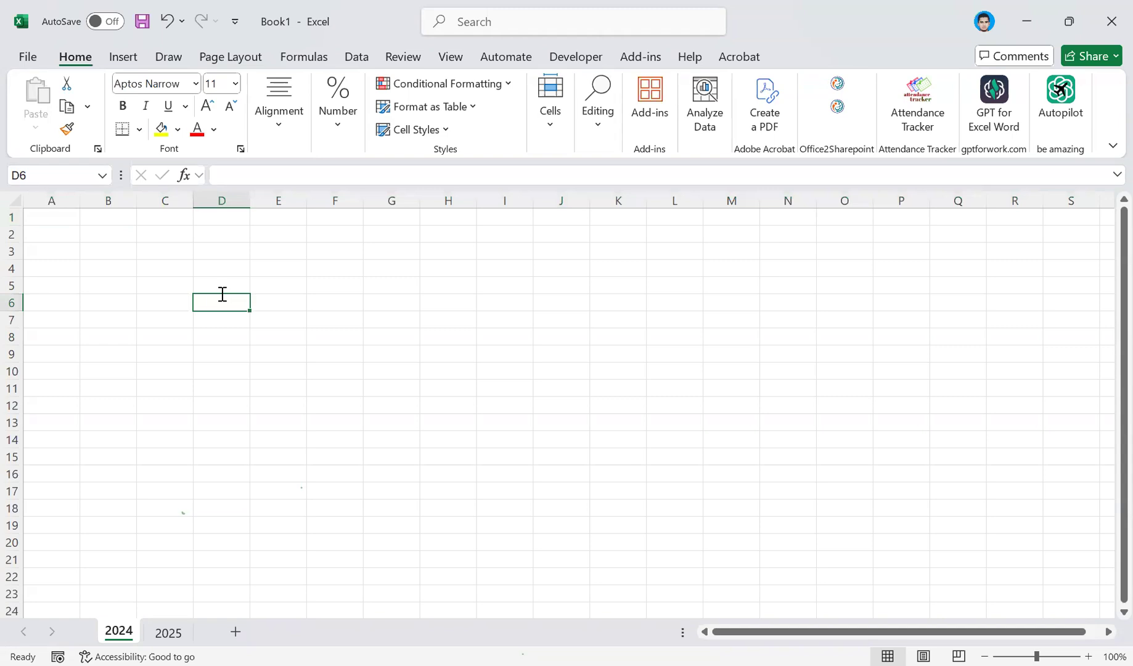
text(2)
key(Return)
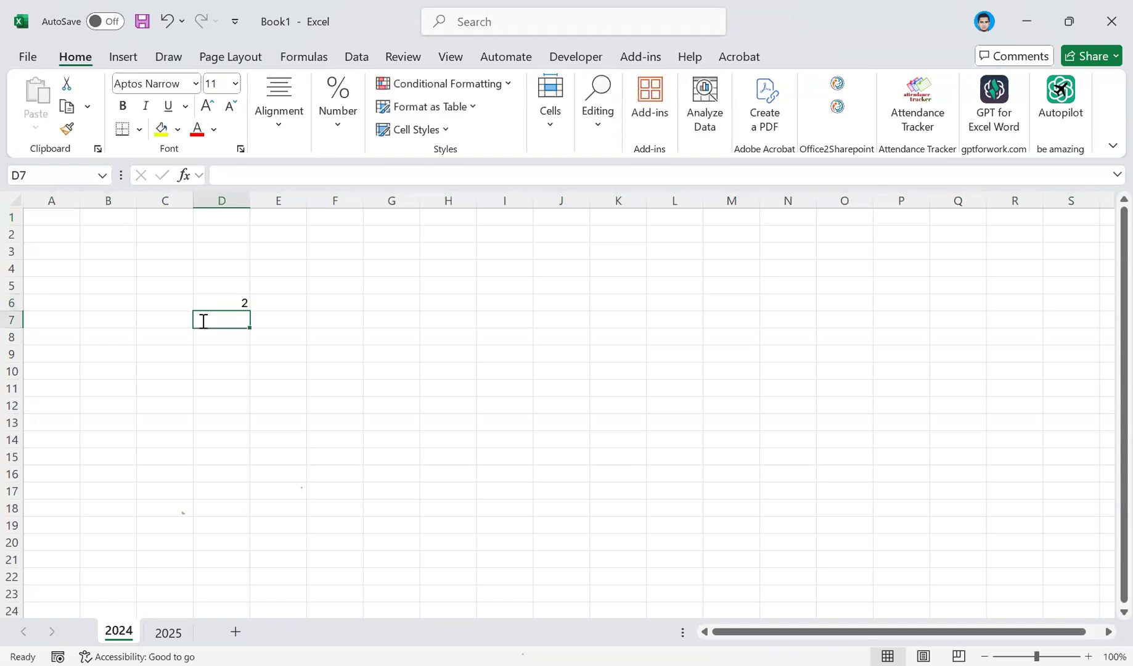
text(3)
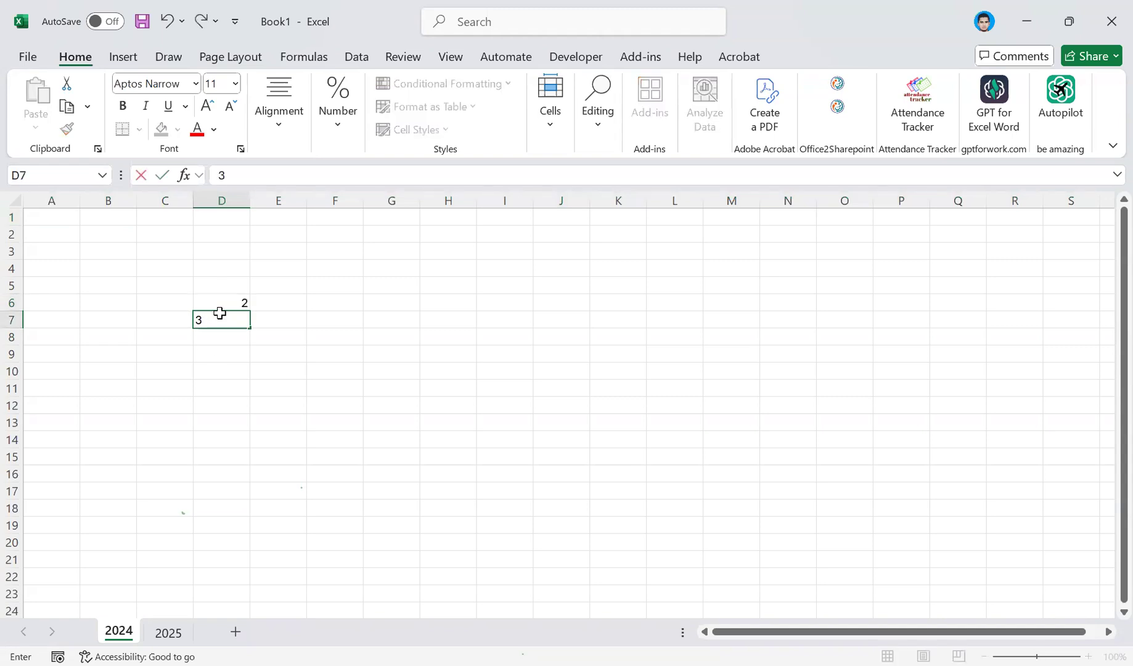
key(Return)
key(Return)
Select cell D6, all of column A, and a range of cells across row 1.
click(219, 303)
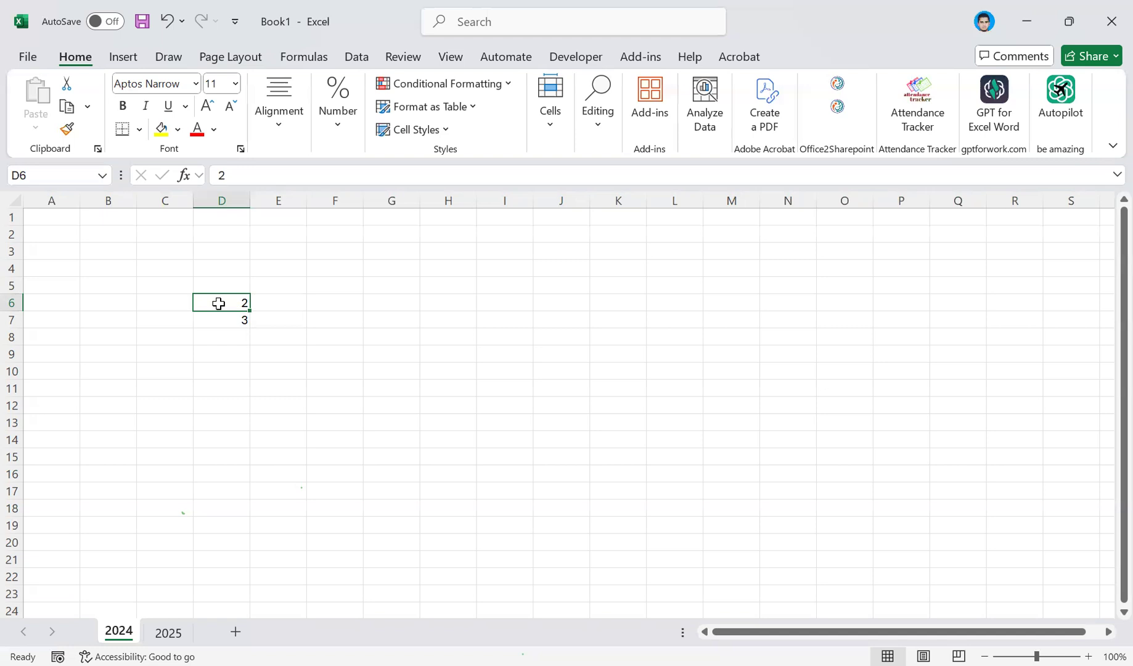
click(54, 211)
key(ctrl+shift+Down)
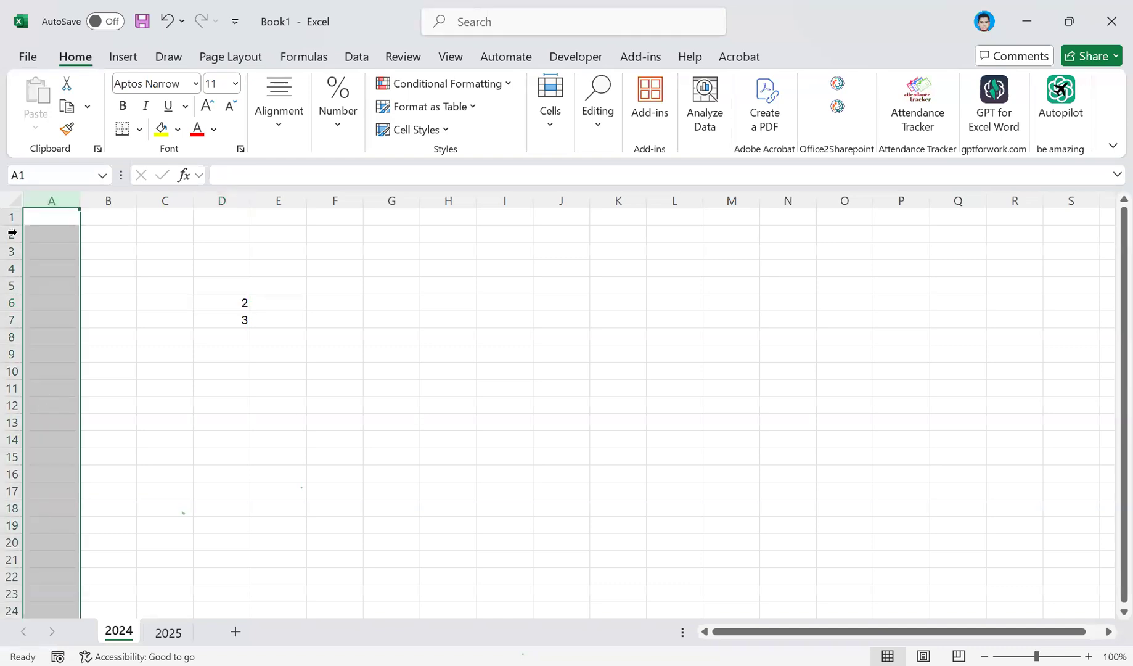
drag(126, 213, 1003, 234)
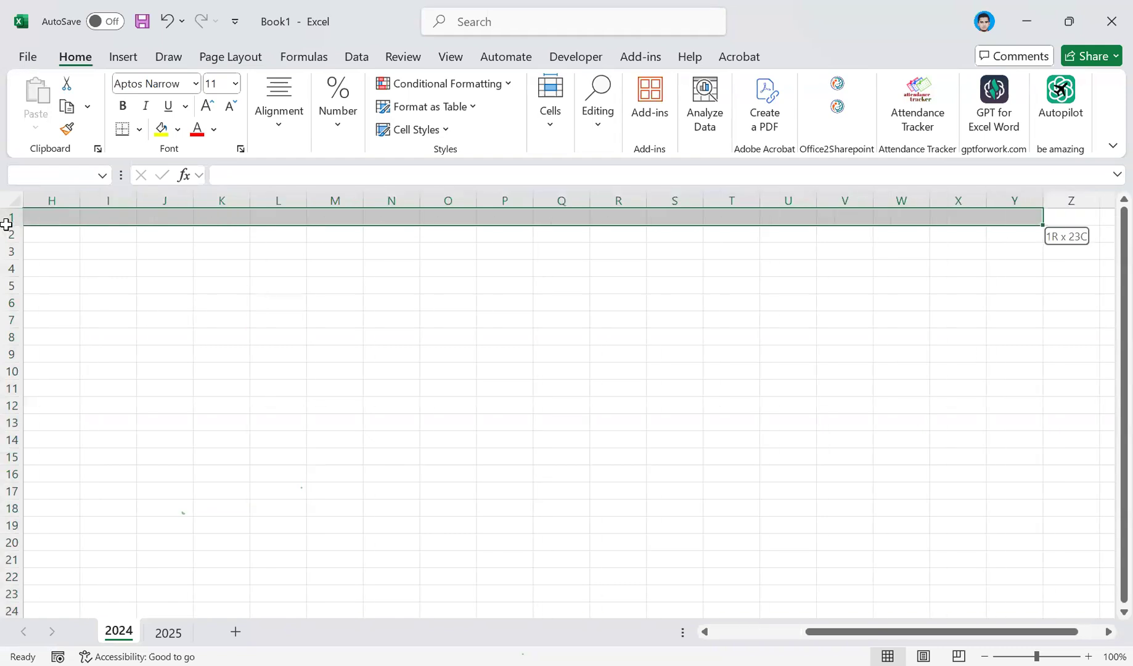
drag(12, 234, 60, 208)
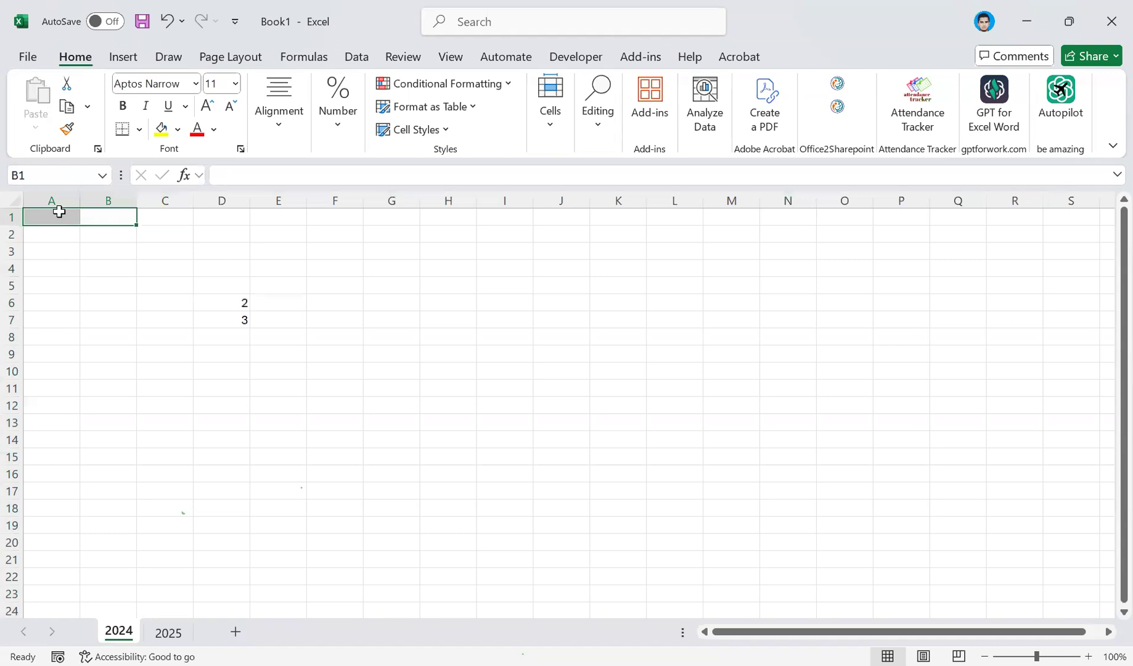
Select cell B1, move to A1, and go down column A to cell A4.
click(88, 217)
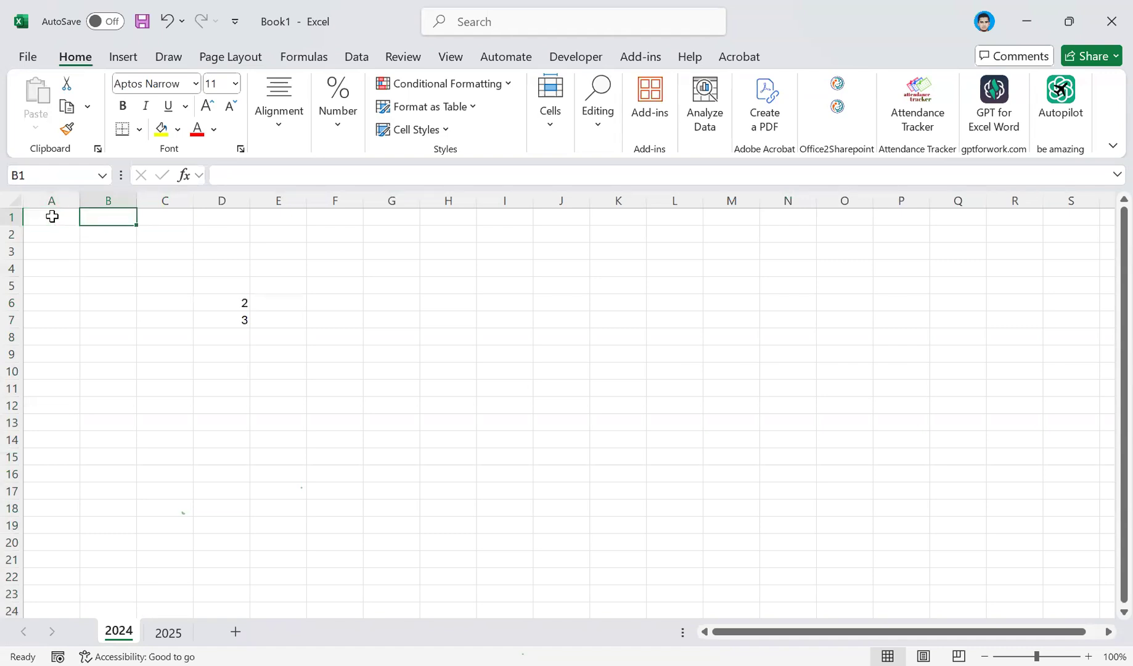
key(Left)
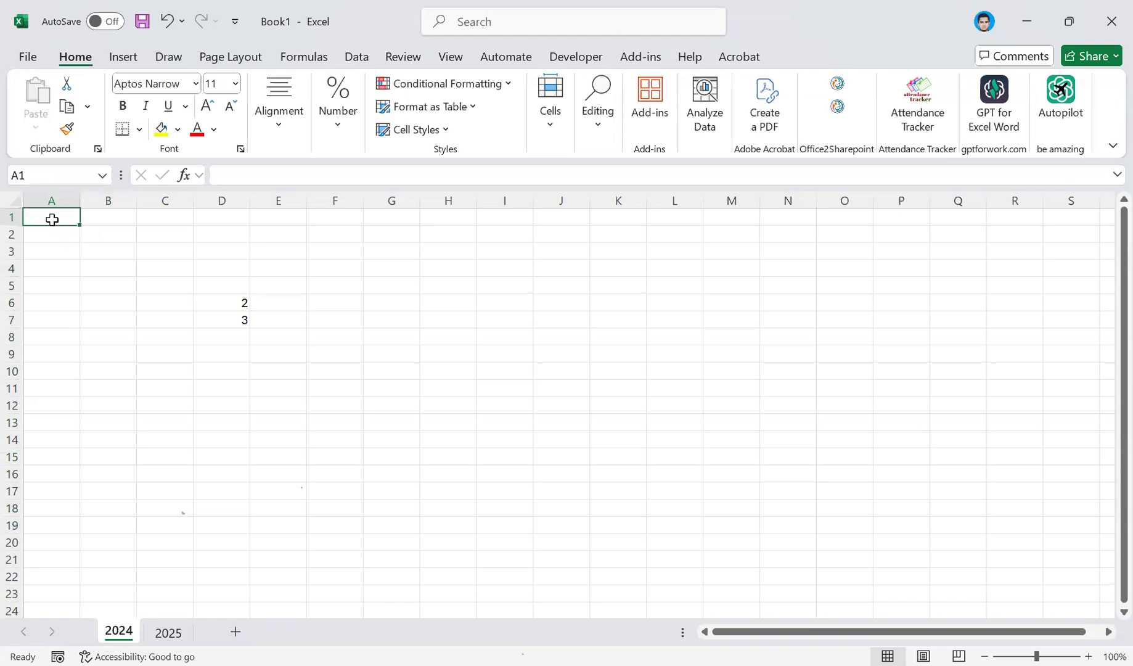
key(Down)
key(Down)
key(Down)
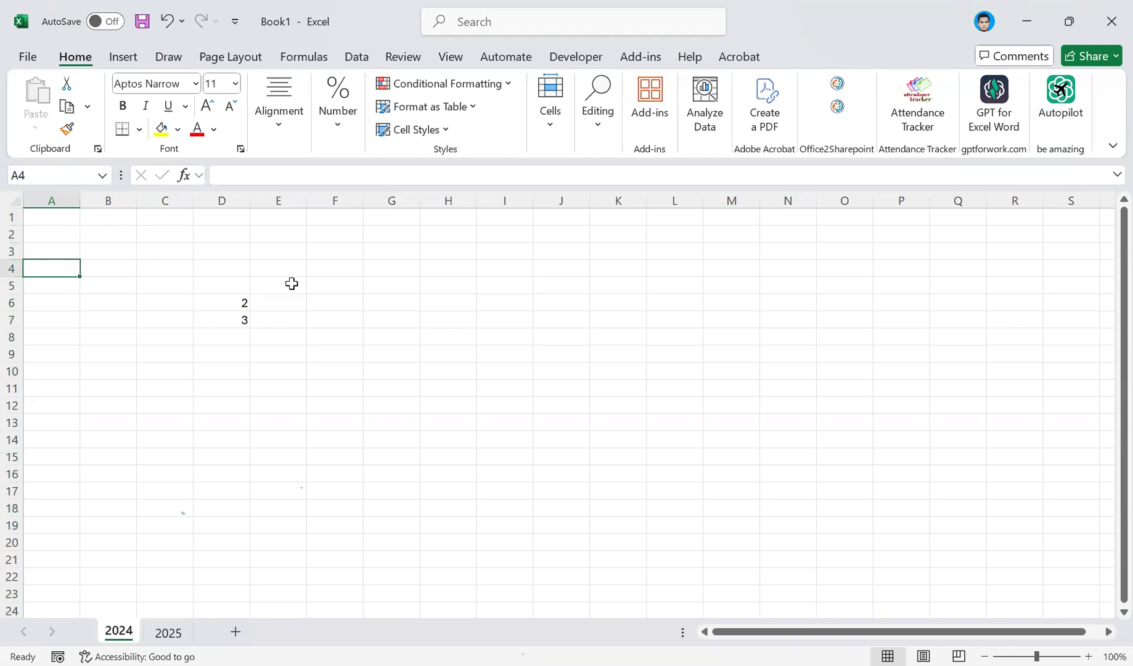
Select cells E5, I5, K8 and I8 in turn, move up to I6, and select C3.
click(291, 285)
click(500, 290)
click(630, 339)
click(513, 333)
key(Up)
key(Up)
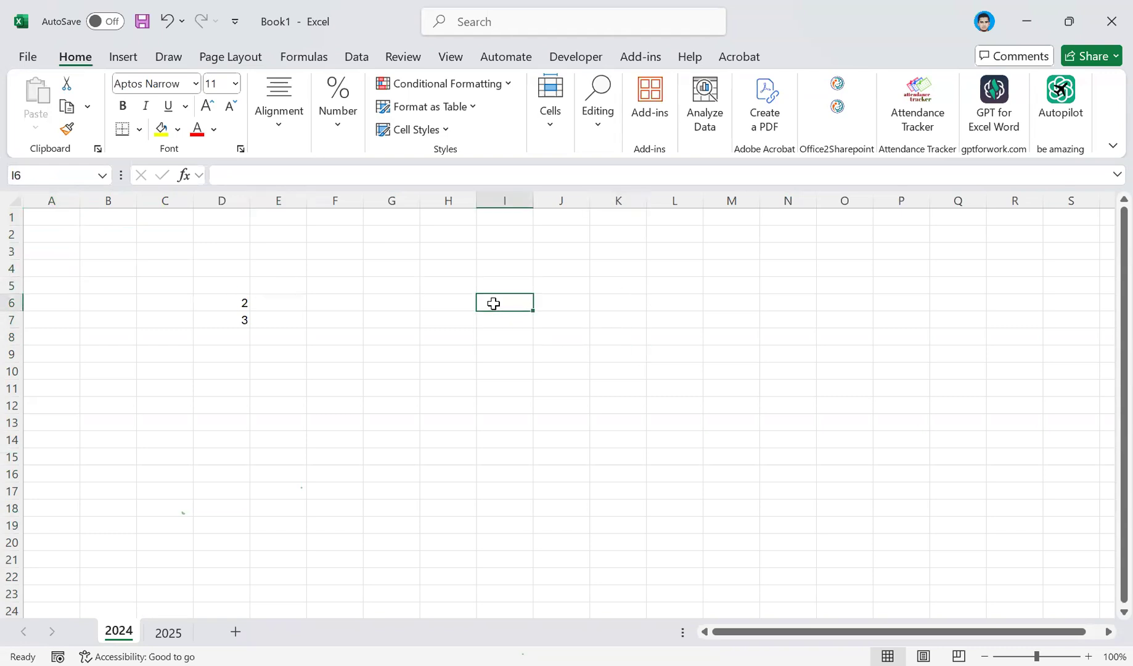
click(185, 252)
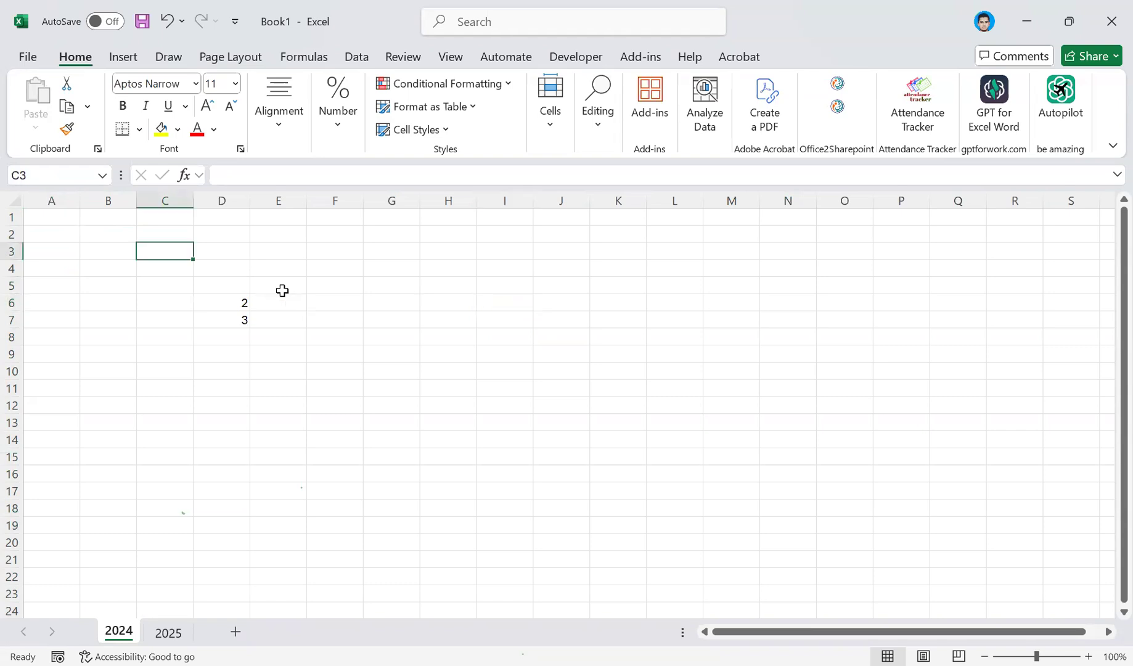
Select column A, the range H1:H21, and cells J4 and L4 one after another.
click(56, 196)
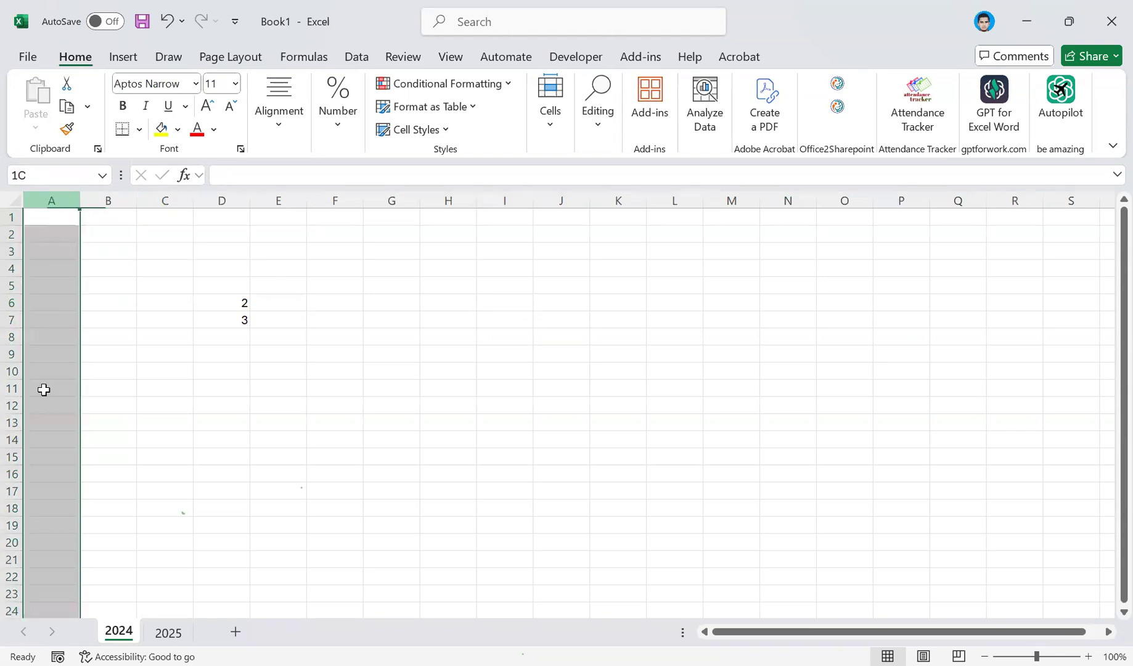
drag(37, 218, 63, 561)
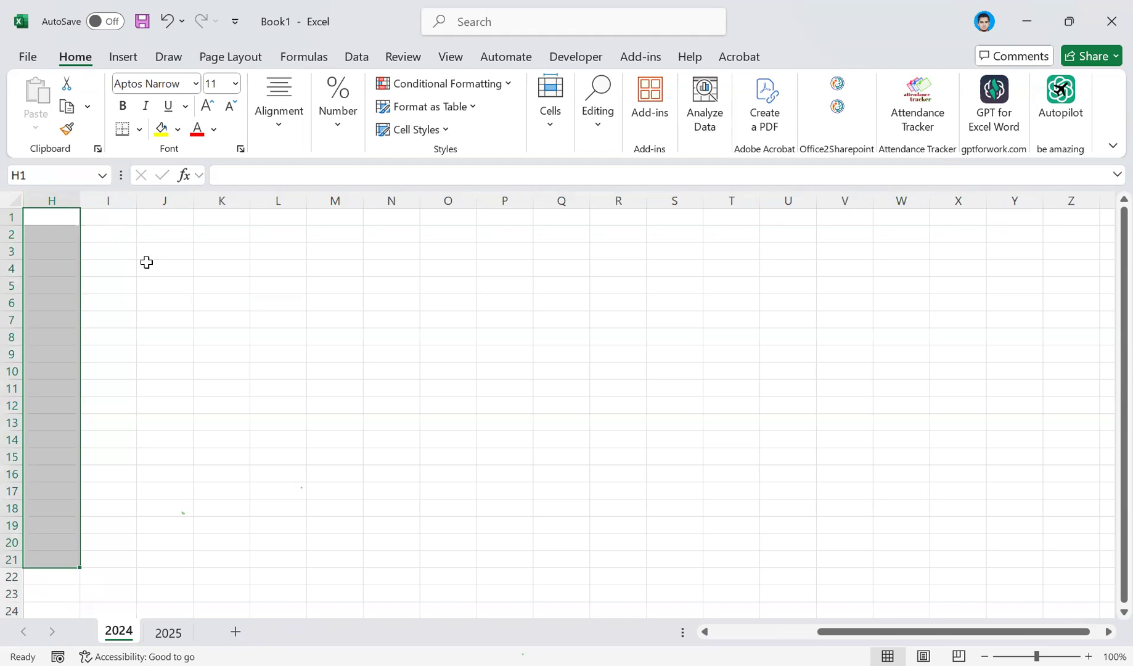
click(157, 264)
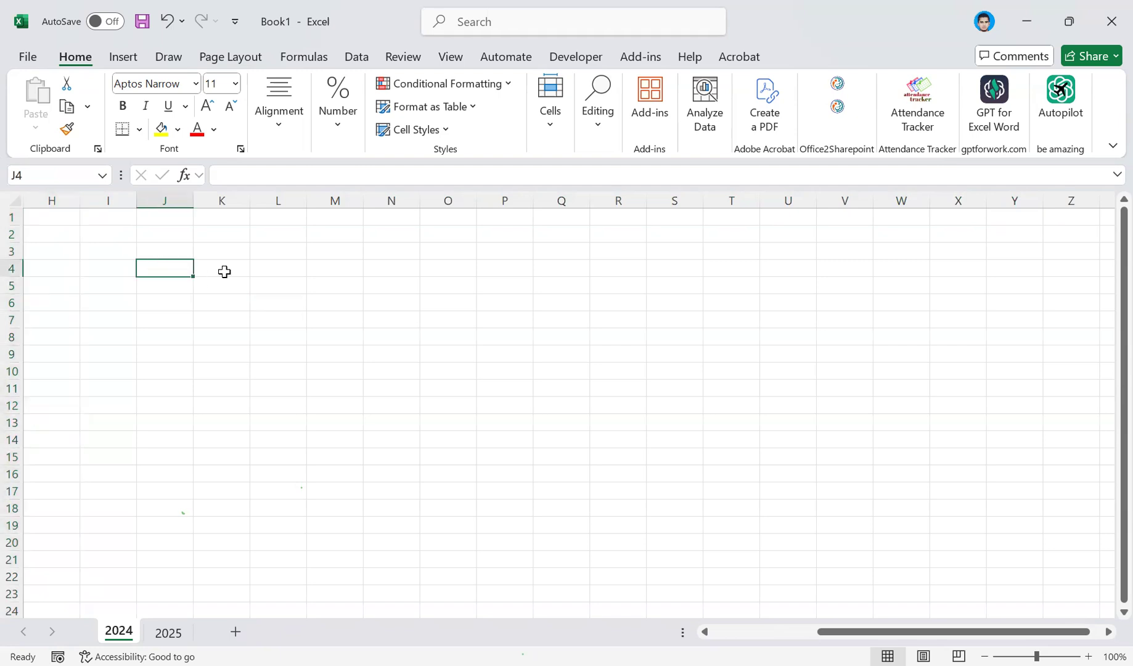
click(278, 273)
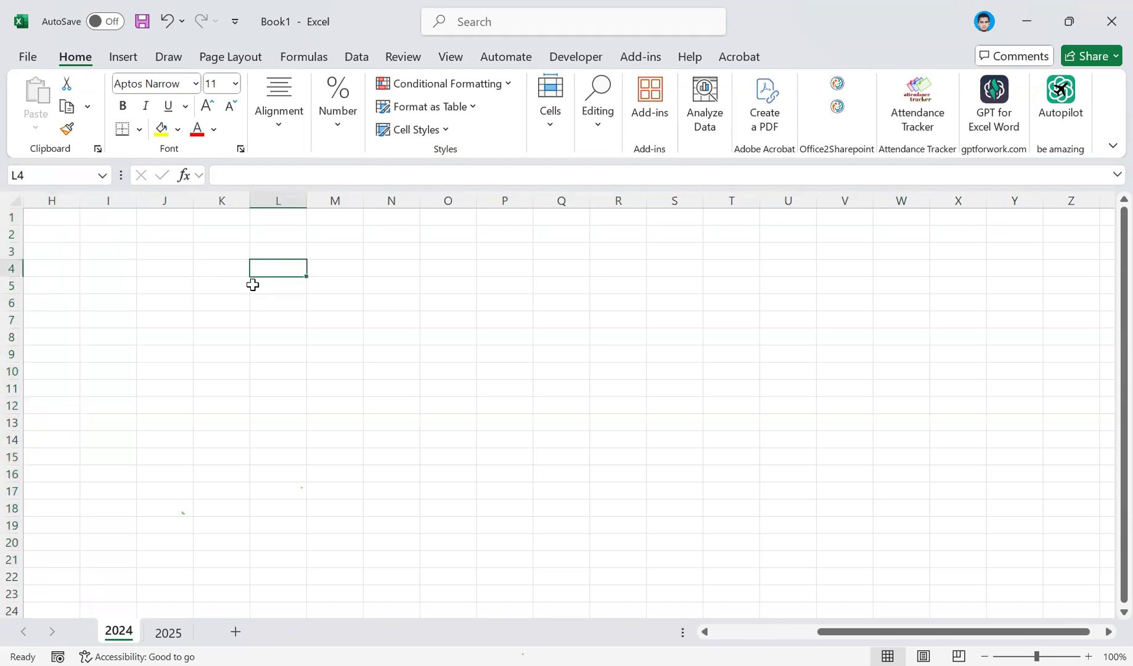
scroll(251, 285, left, 3)
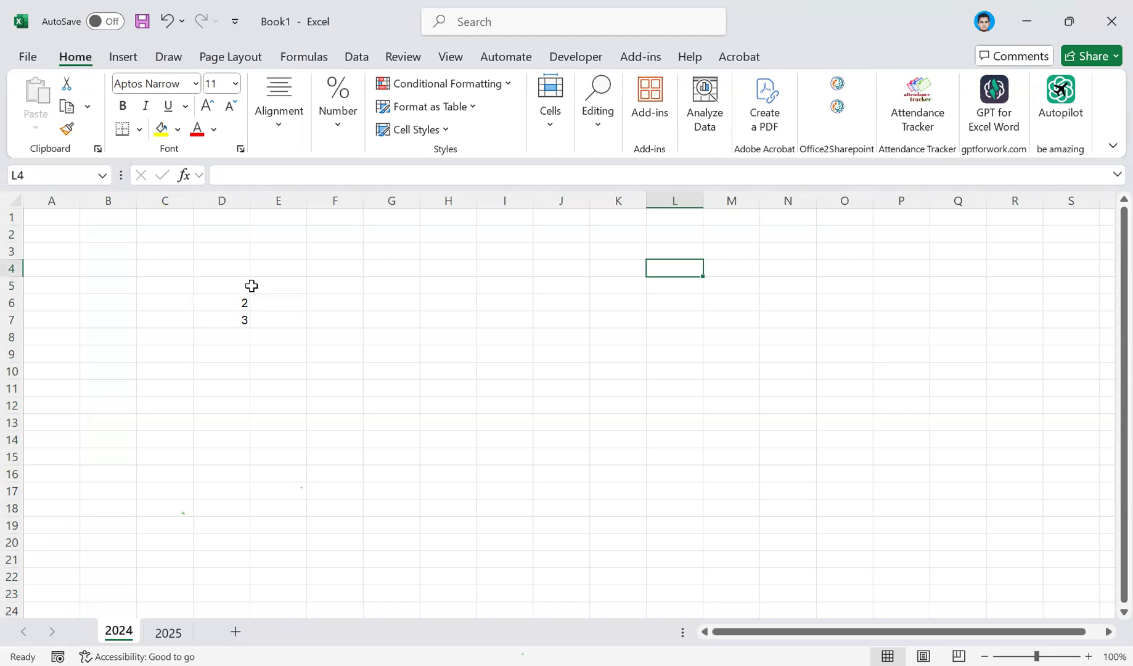
Move along row 1 from cell A1 to AR1 and select the whole of column AA.
click(69, 222)
key(Right)
key(Right)
key(Right)
key(Right)
key(Right)
key(Right)
key(Right)
key(Right)
key(Right)
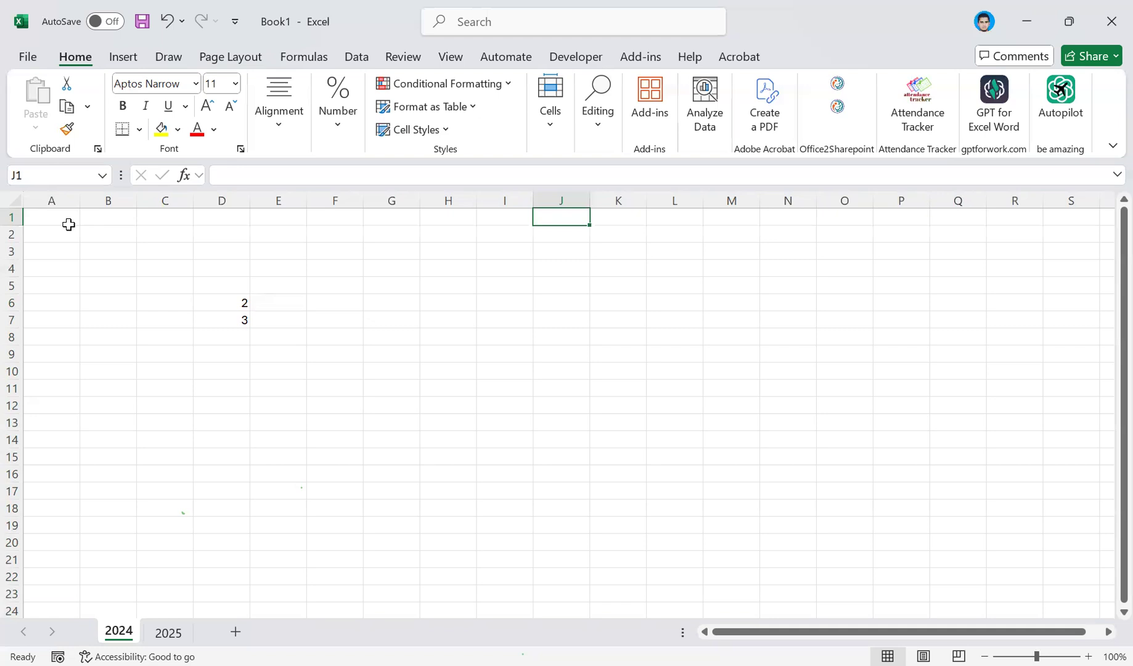
key(Right)
key(Right)
key(Right)
key(Right)
key(Right)
key(Right)
key(Right)
key(Right)
key(Right)
key(Right)
key(Right)
key(Right)
key(Right)
key(Right)
key(Right)
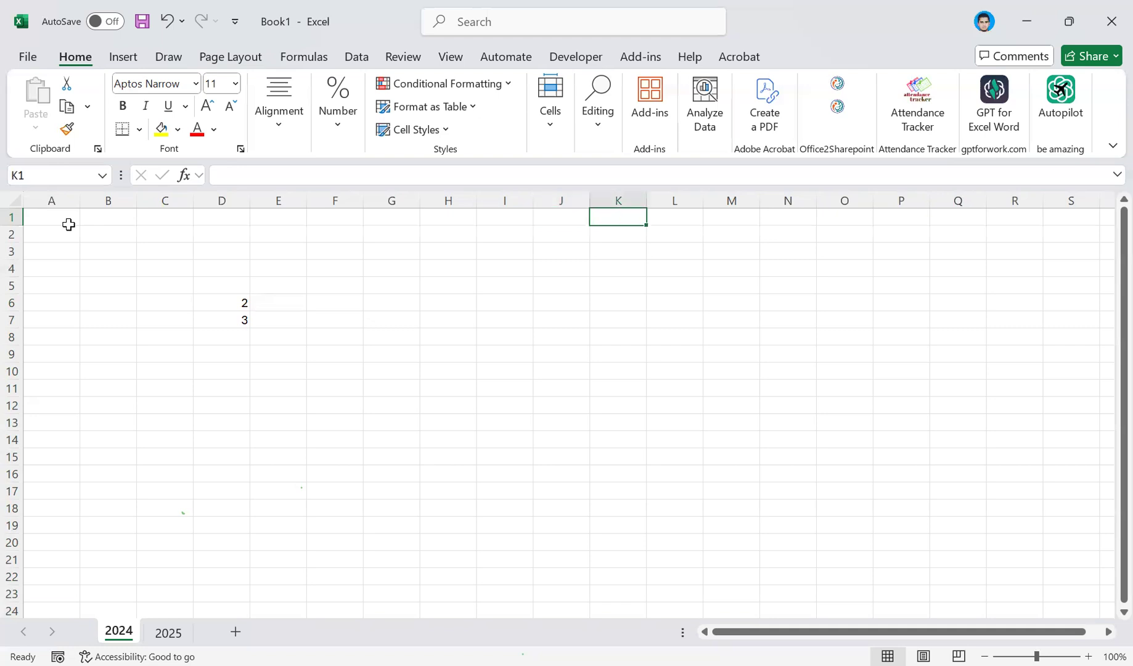
key(Right)
key(Right)
key(Right)
key(Right)
key(Right)
key(Right)
key(Right)
key(Right)
key(Right)
key(Right)
key(Right)
key(Right)
key(Right)
key(Right)
key(Right)
key(Right)
key(Right)
key(Right)
key(Right)
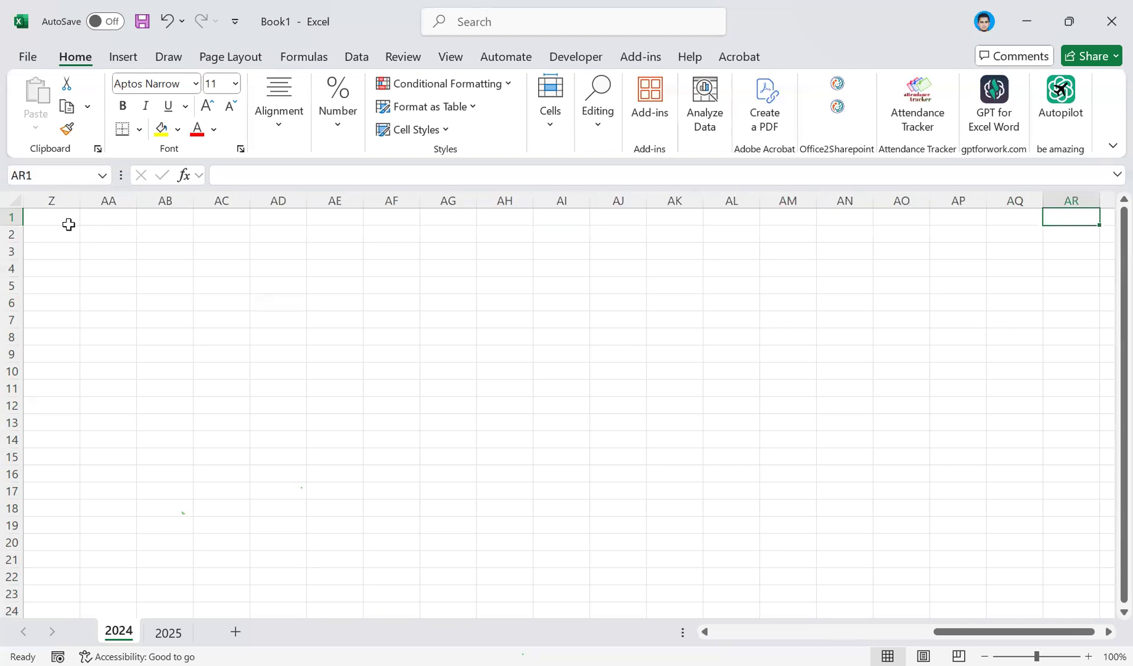
click(98, 199)
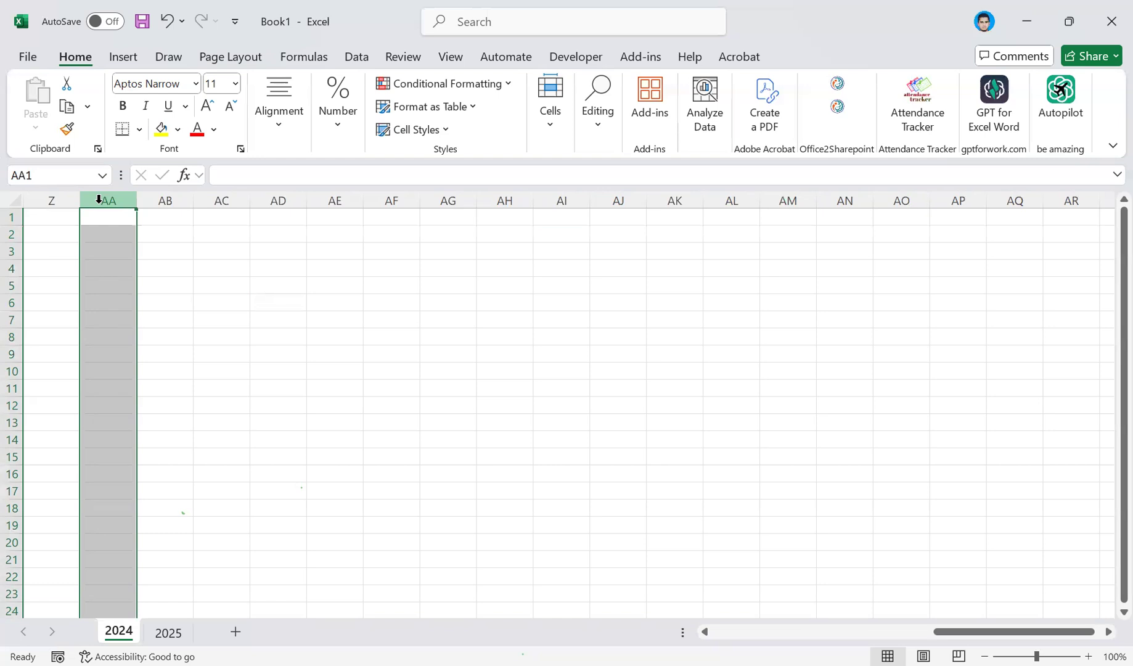
From A1, jump to the sheet's last column XFD and last row 1048576, go to A1048576, and return to A1.
key(ctrl+Home)
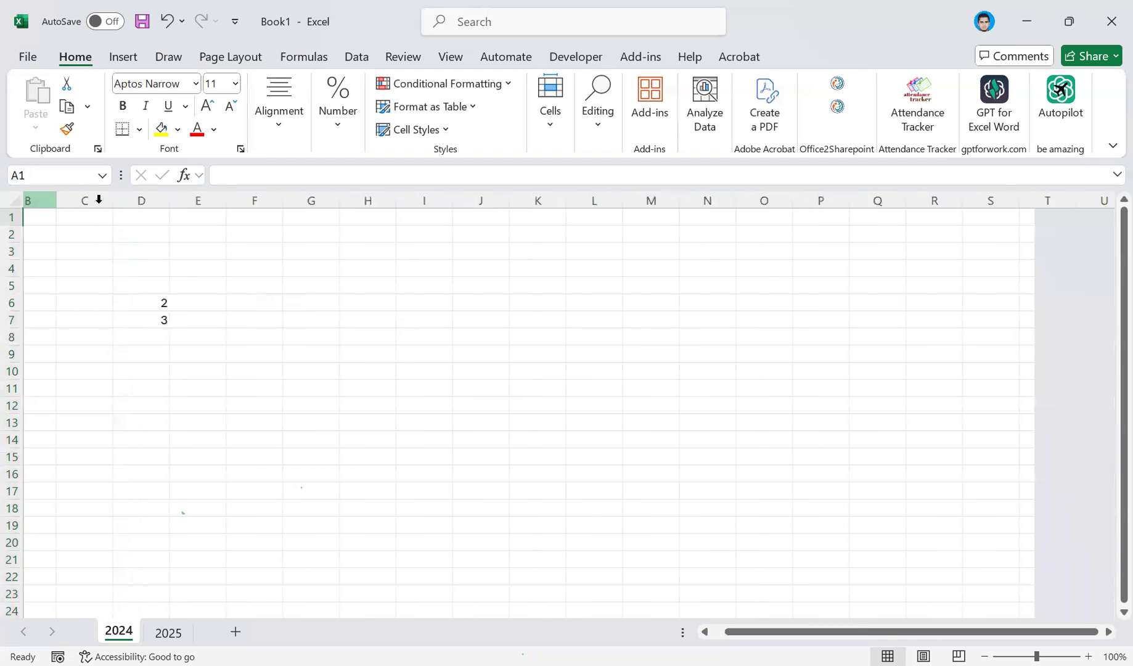
key(ctrl+Right)
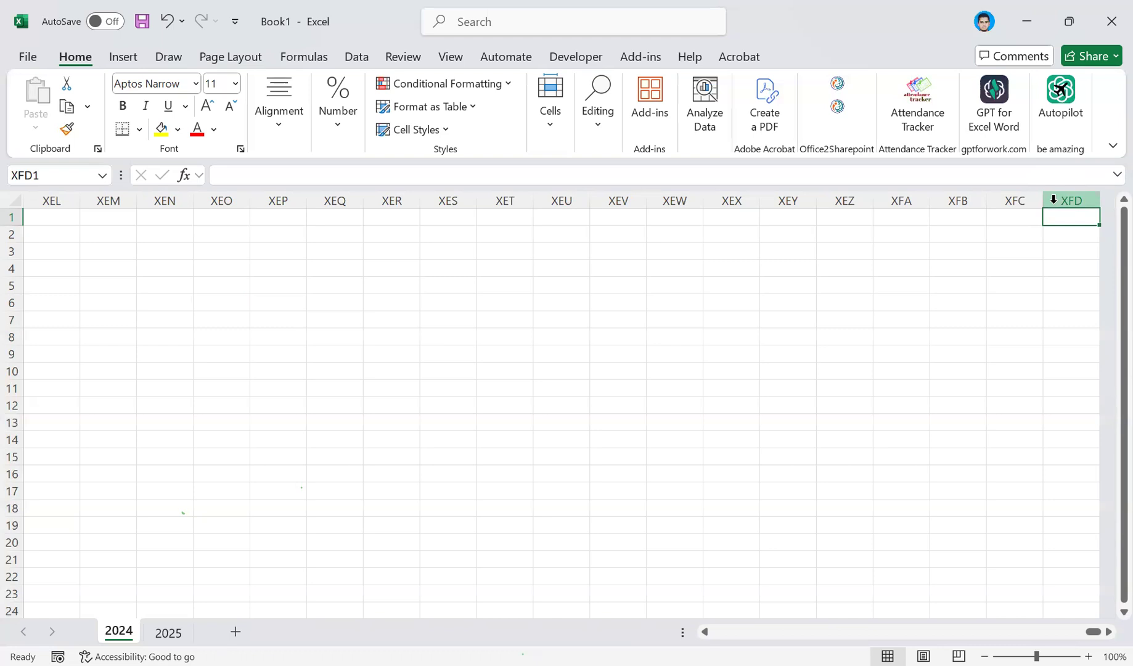
key(ctrl+Down)
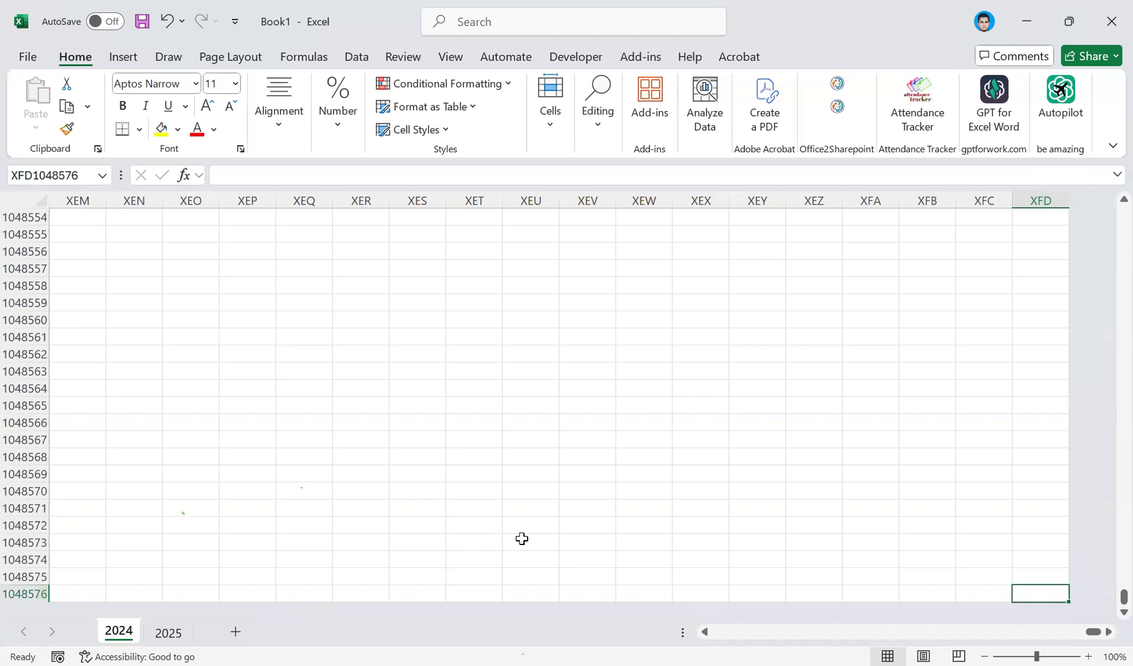
key(Home)
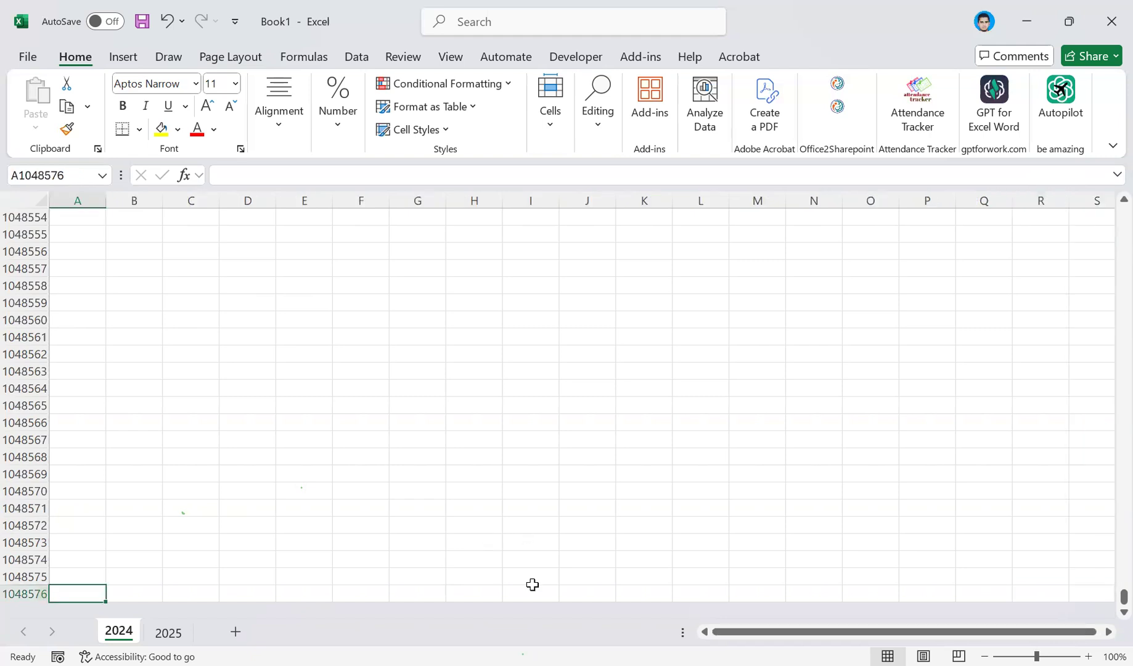
key(ctrl+Home)
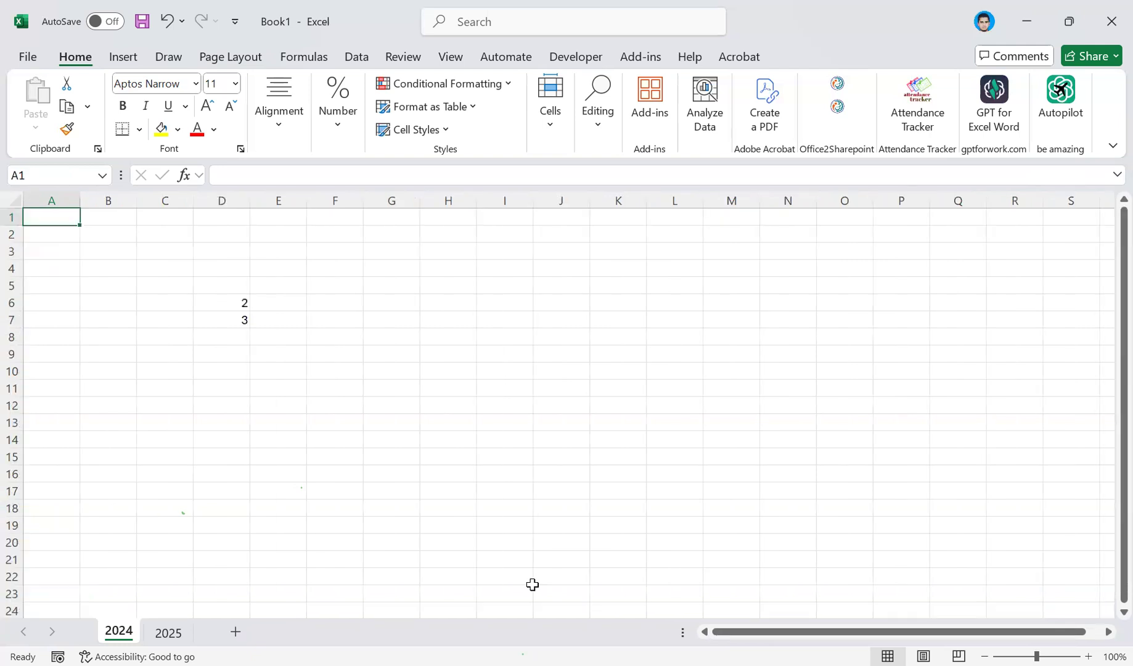
Move along row 1 to cell DN1, return to A1, and jump to the row's last cell, XFD1.
key(Right)
key(Right)
key(Right)
key(Right)
key(Right)
key(Right)
key(Right)
key(Right)
key(Right)
key(Right)
key(Right)
key(Right)
key(Right)
key(Right)
key(Right)
key(Right)
key(Right)
key(Right)
key(Right)
key(Right)
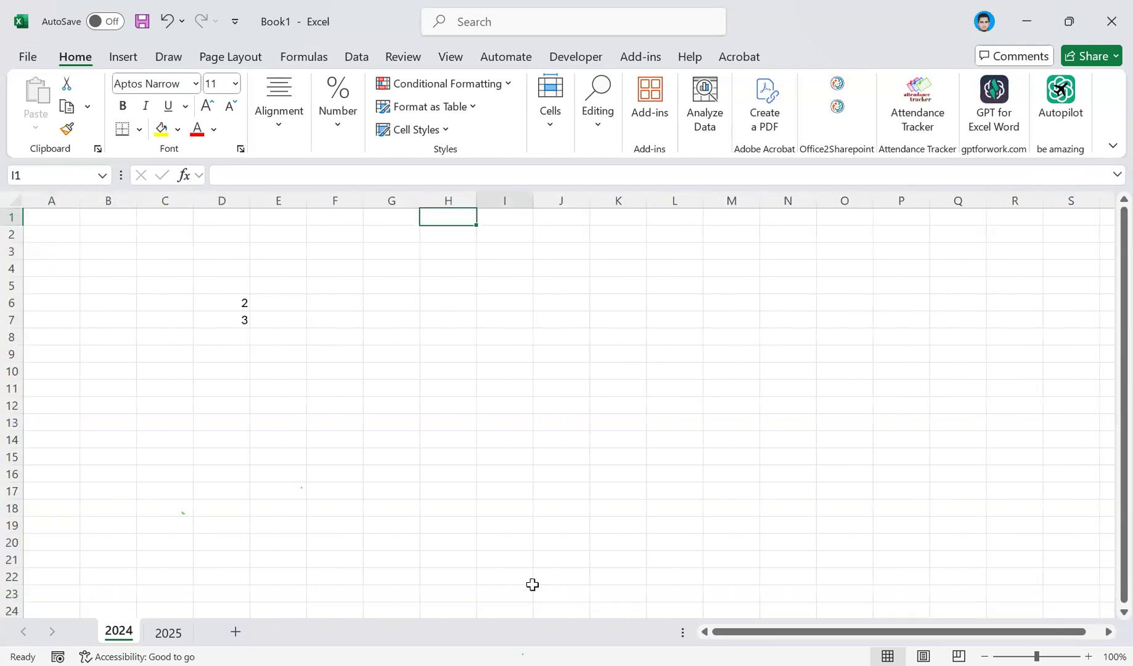
key(Right)
key(Right)
key(Right)
key(Right)
key(Right)
key(Right)
key(Right)
key(Right)
key(Right)
key(Right)
key(Right)
key(Right)
key(Right)
key(Right)
key(Right)
key(Right)
key(Right)
key(Right)
key(Right)
key(Right)
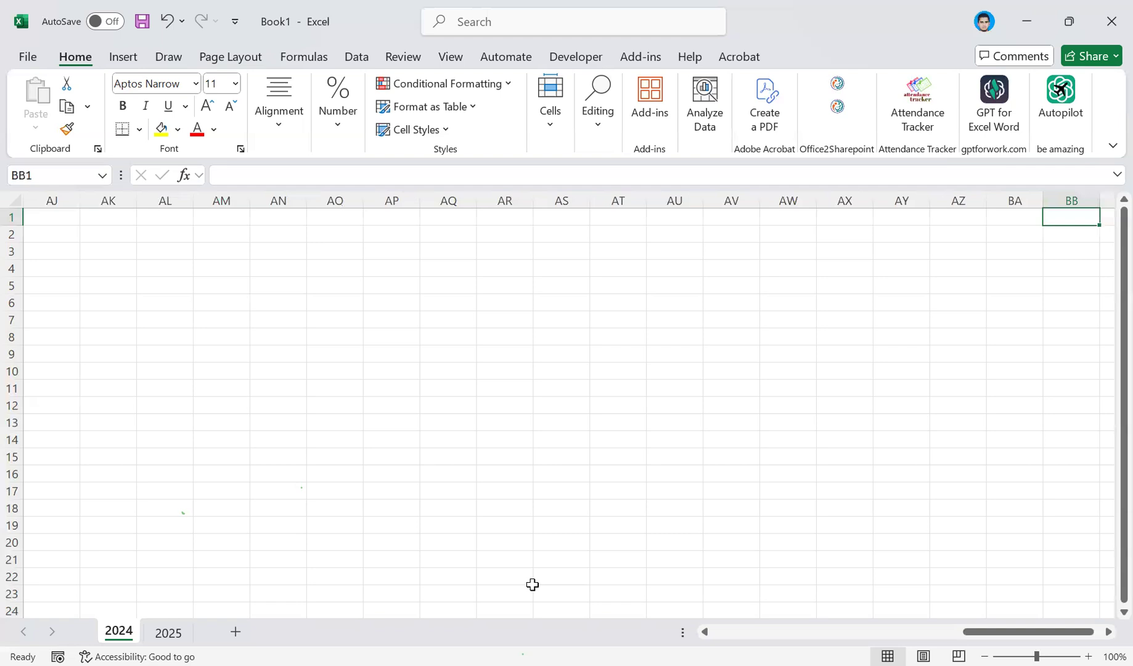
key(Right)
key(Right)
key(Right)
key(Right)
key(Right)
key(Right)
key(Right)
key(Right)
key(Right)
key(Right)
key(Right)
key(Right)
key(Right)
key(Right)
key(Right)
key(Right)
key(Right)
key(Right)
key(Right)
key(Right)
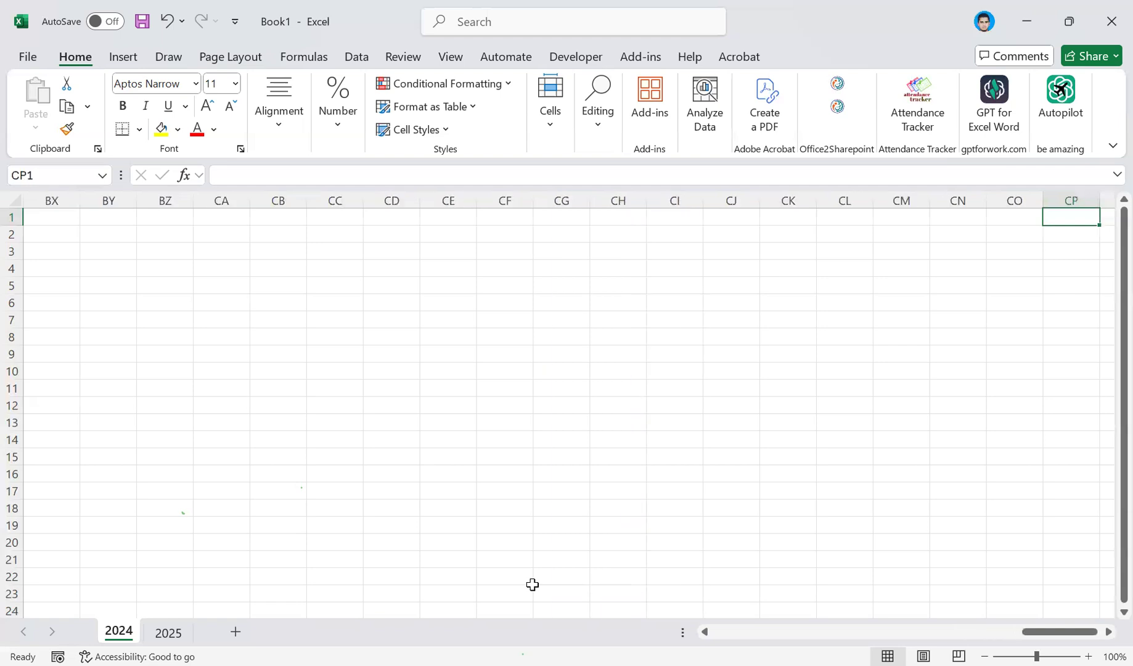
key(Right)
key(Right)
key(Right)
key(Right)
key(Right)
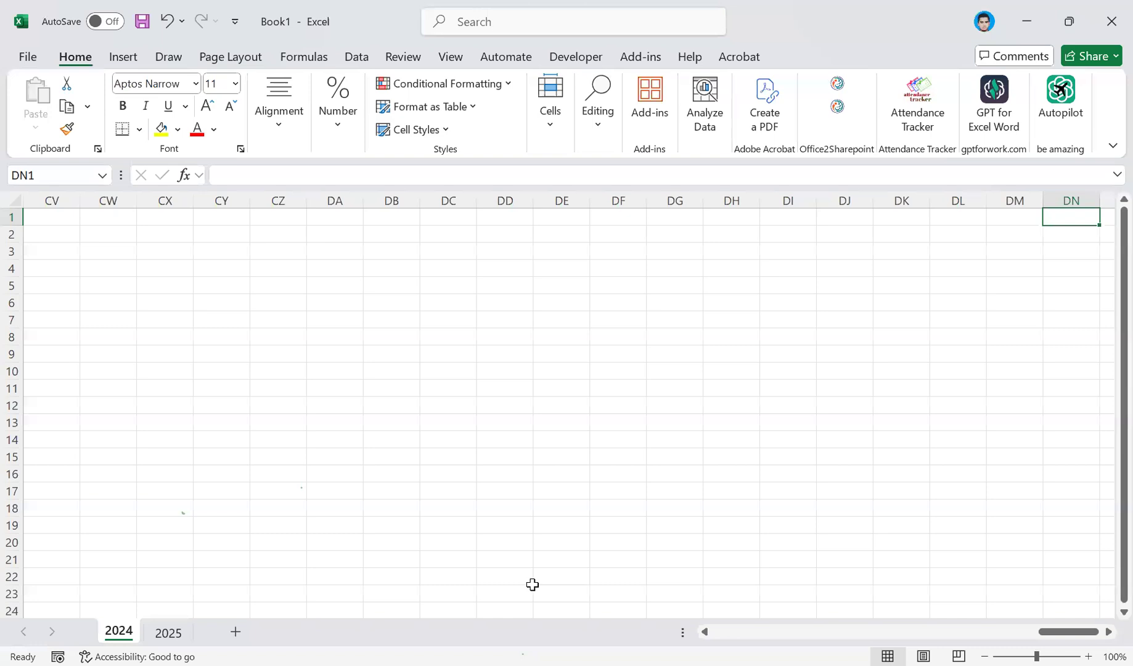
key(ctrl+Home)
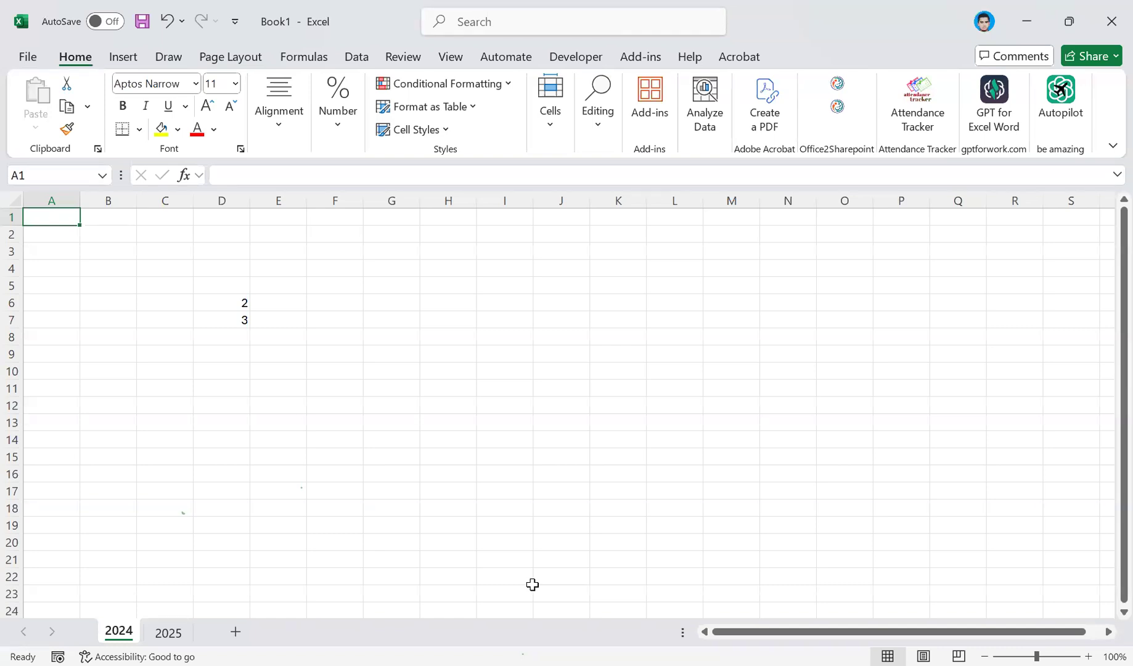
key(ctrl+Right)
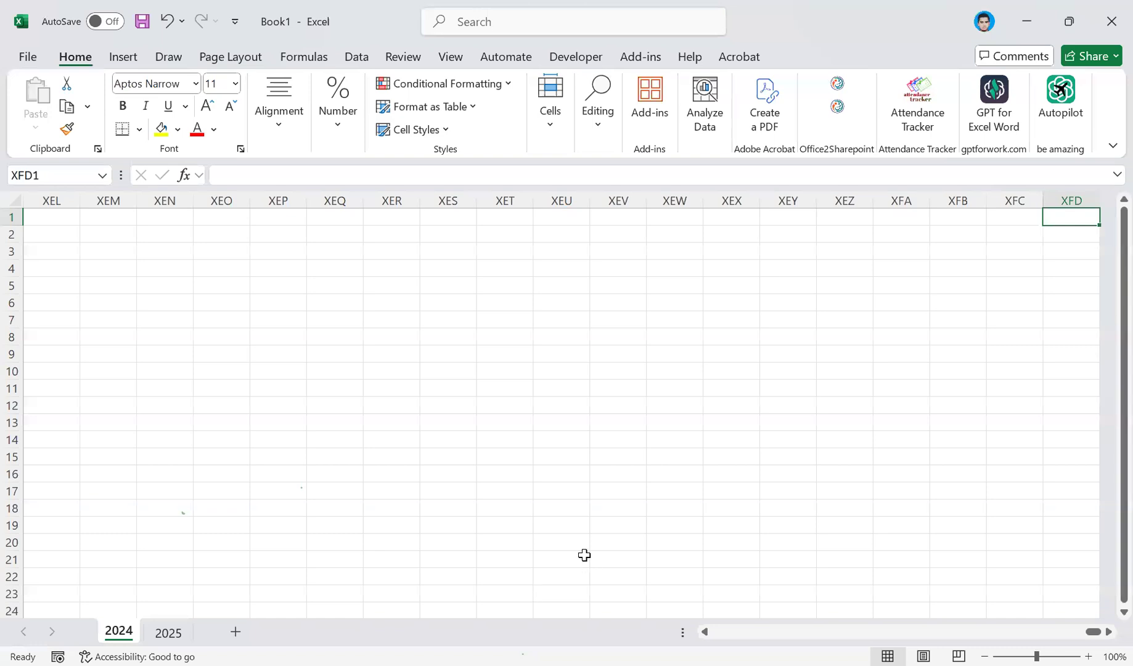
key(alt)
key(l)
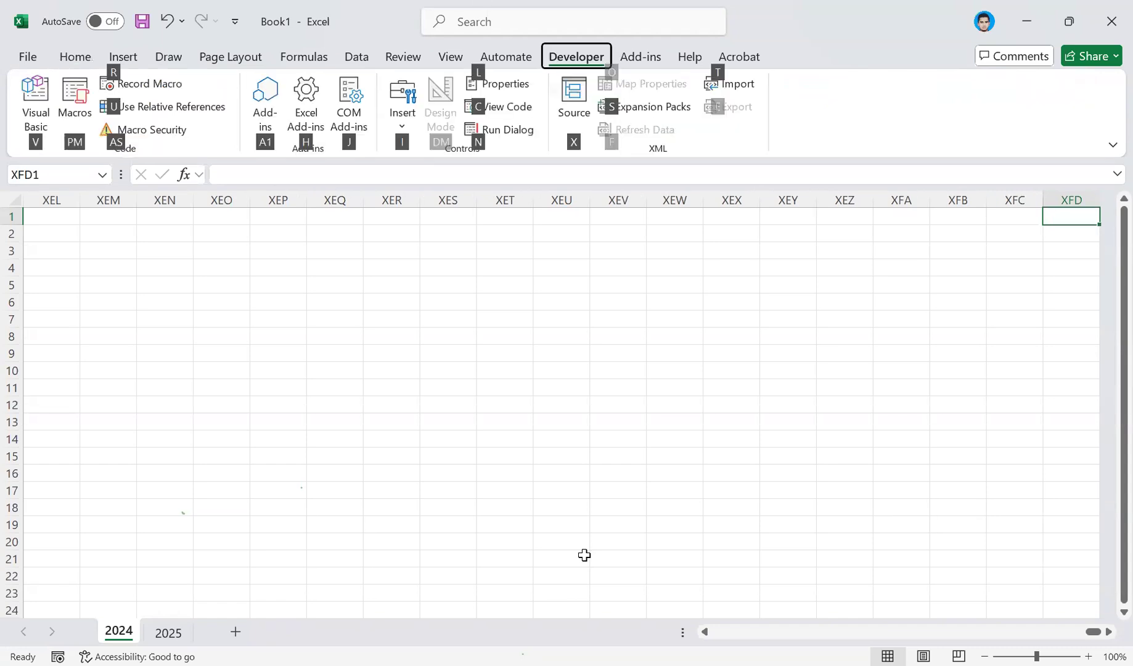
key(Escape)
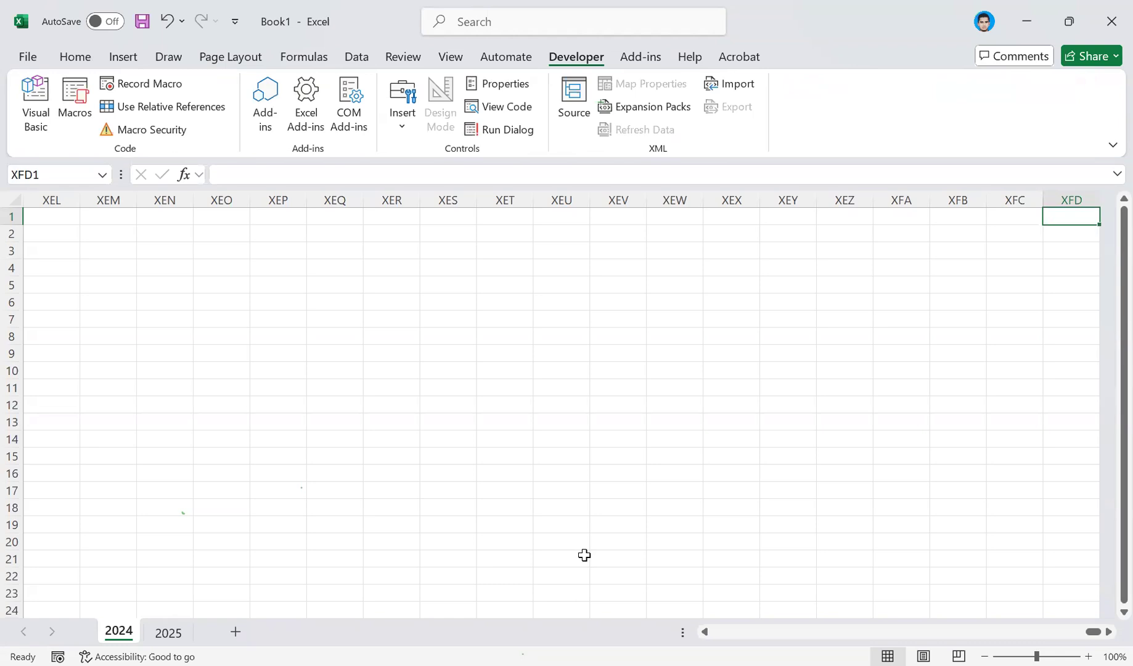
Go back to A1, jump to the last cell of column A, A1048576, and return to A1.
key(ctrl+Home)
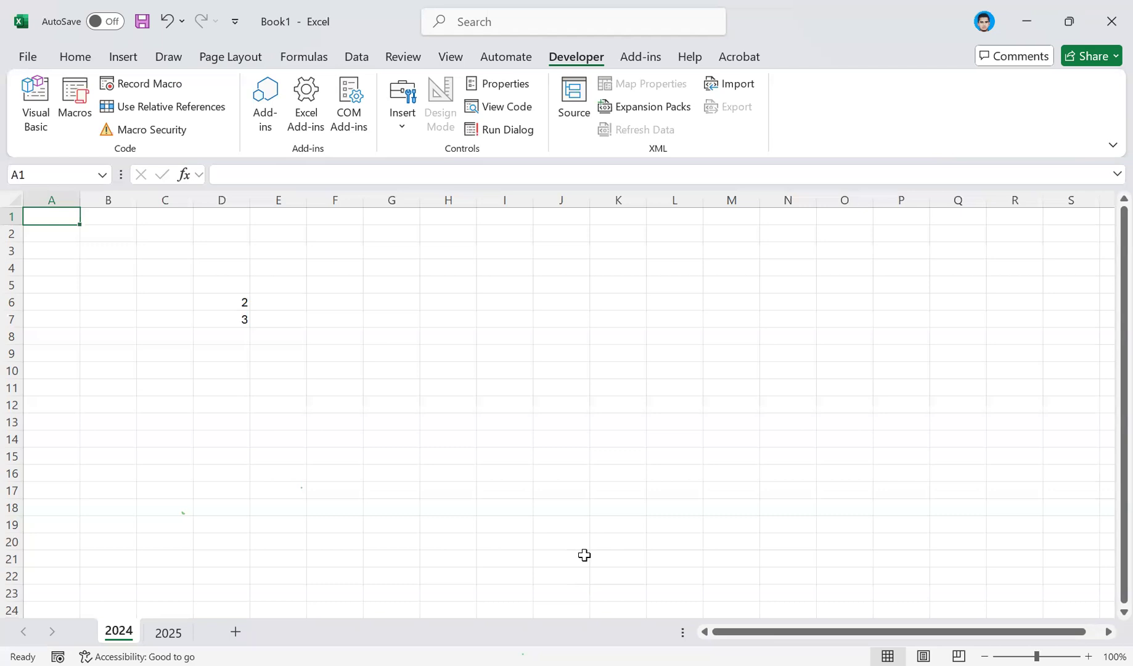
key(ctrl+Down)
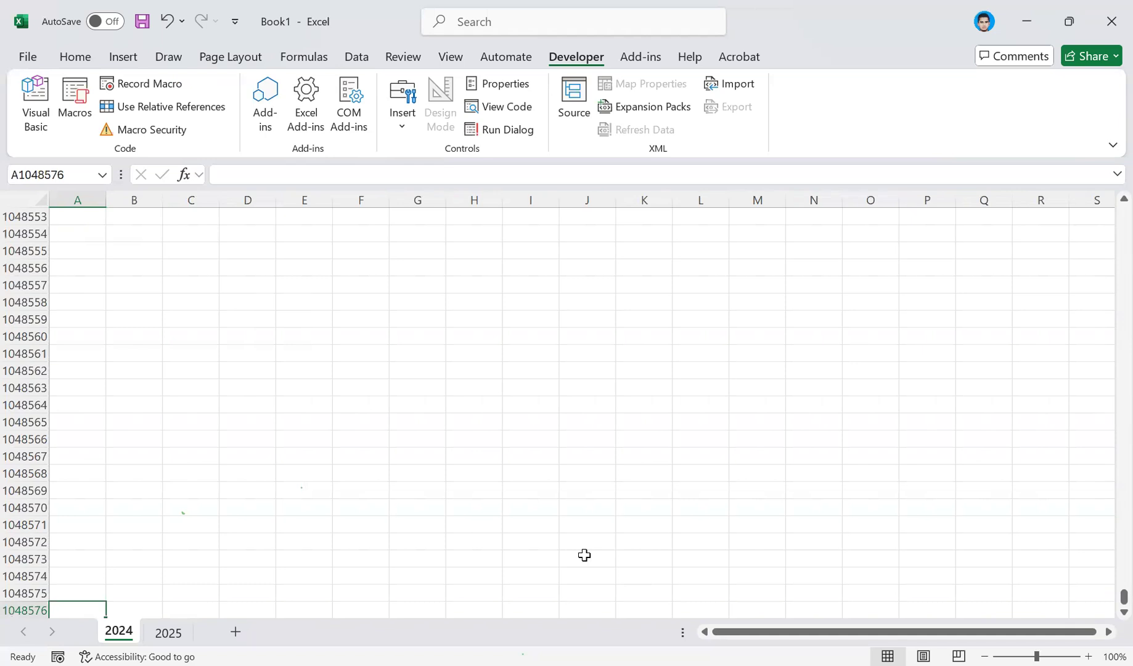
key(ctrl+Home)
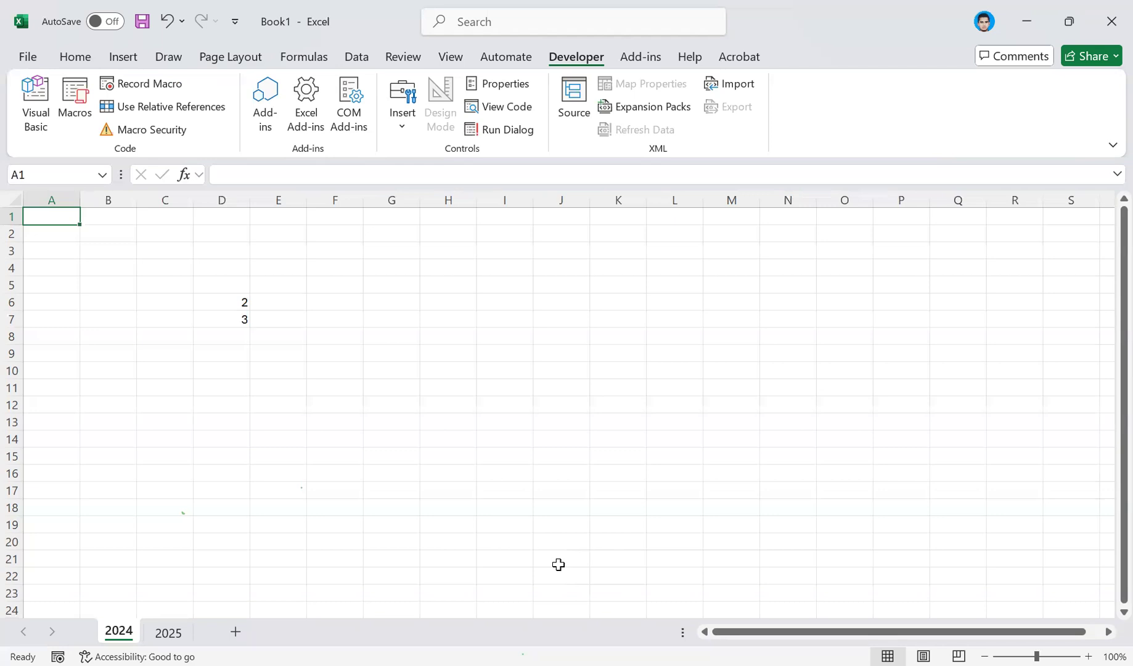
Select cell C2, bring back the Home commands, and select cells H4, L8, O7 and O11 in turn.
click(188, 235)
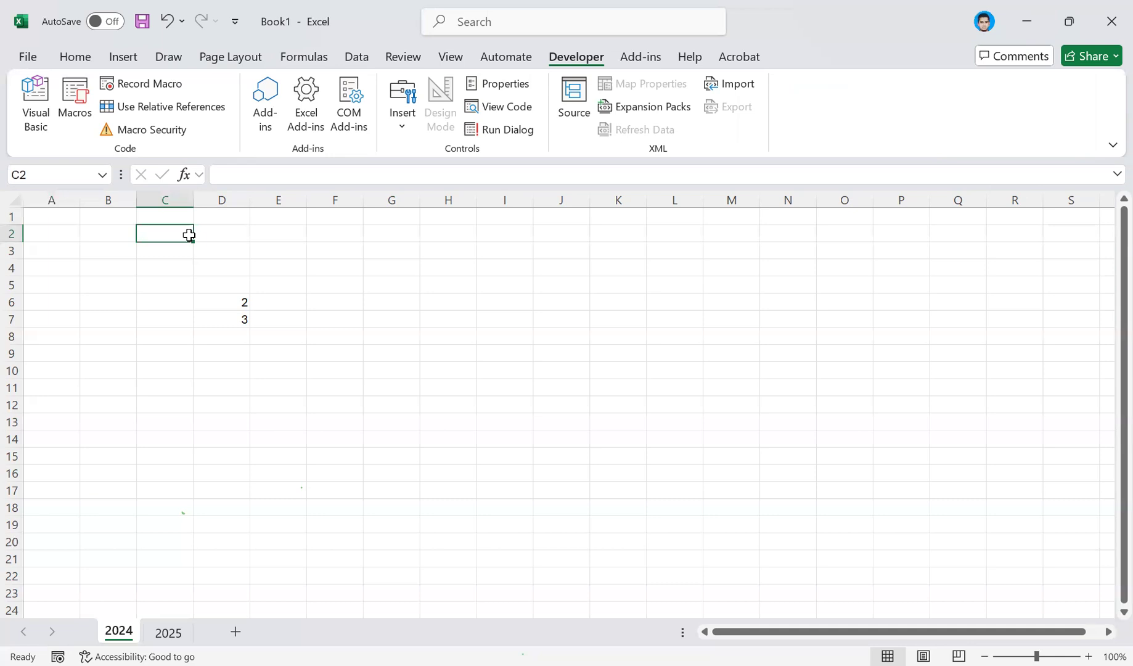
click(90, 52)
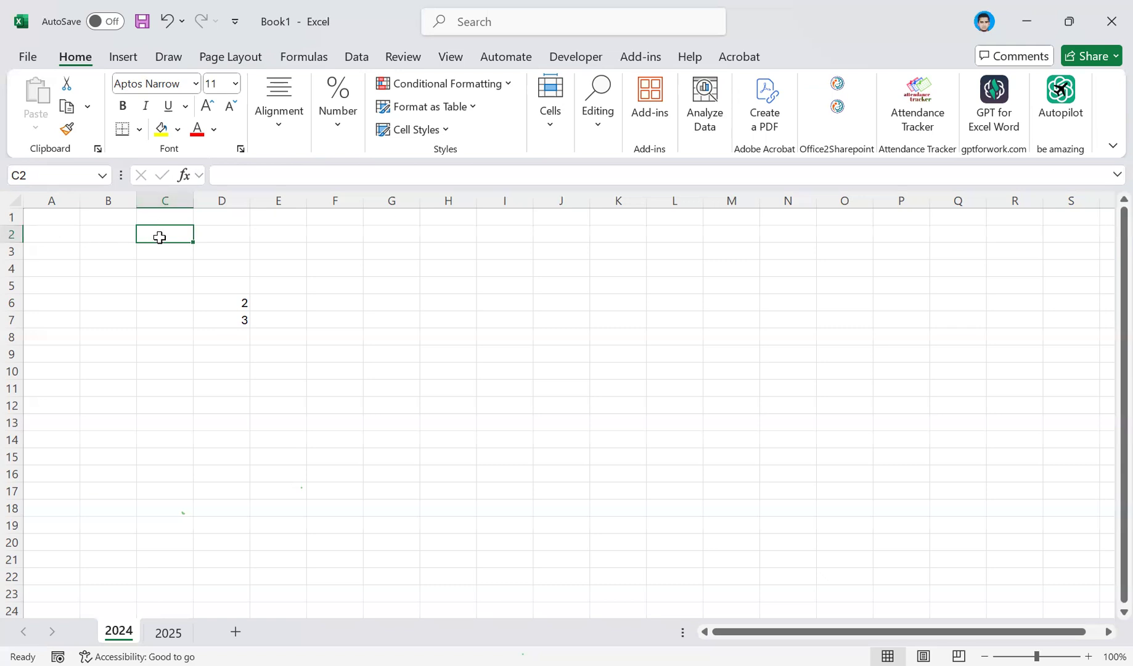
click(440, 274)
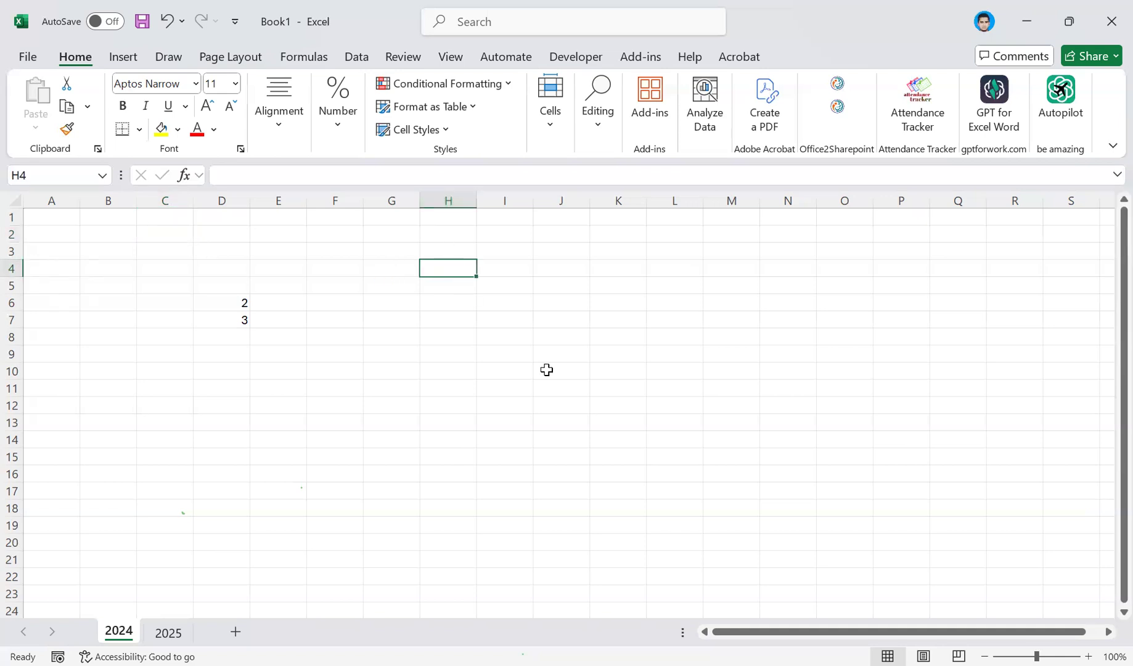
click(682, 331)
click(820, 323)
click(826, 387)
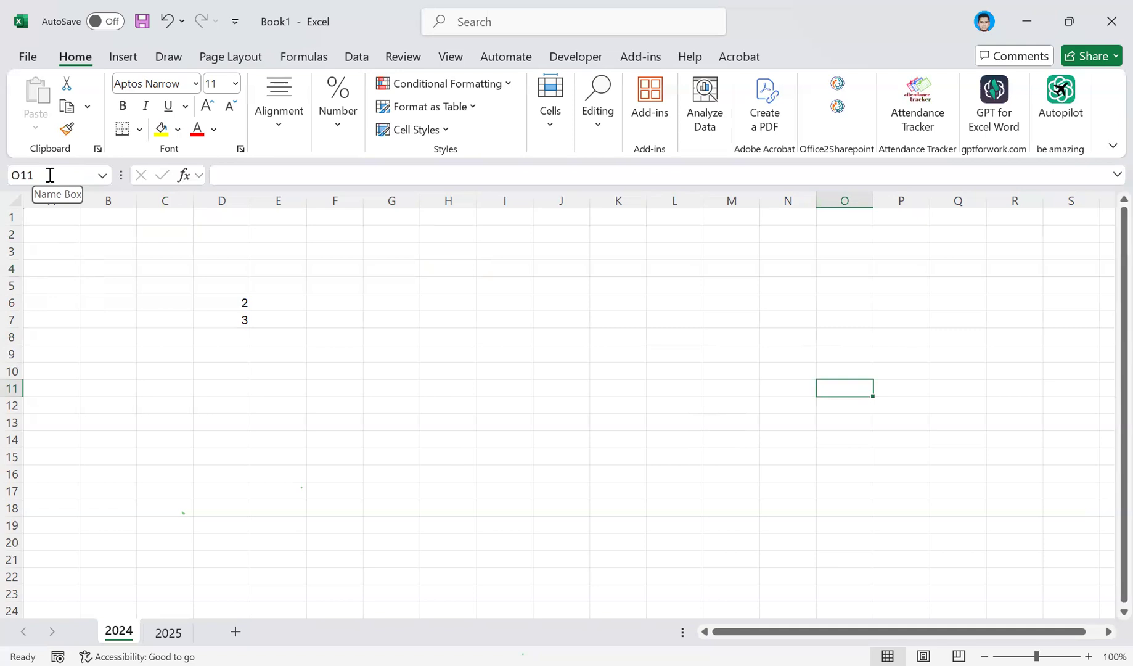
Highlight the cell reference in the Name Box, and select cells C11, C4, D6, D7 and D6 in turn.
click(46, 176)
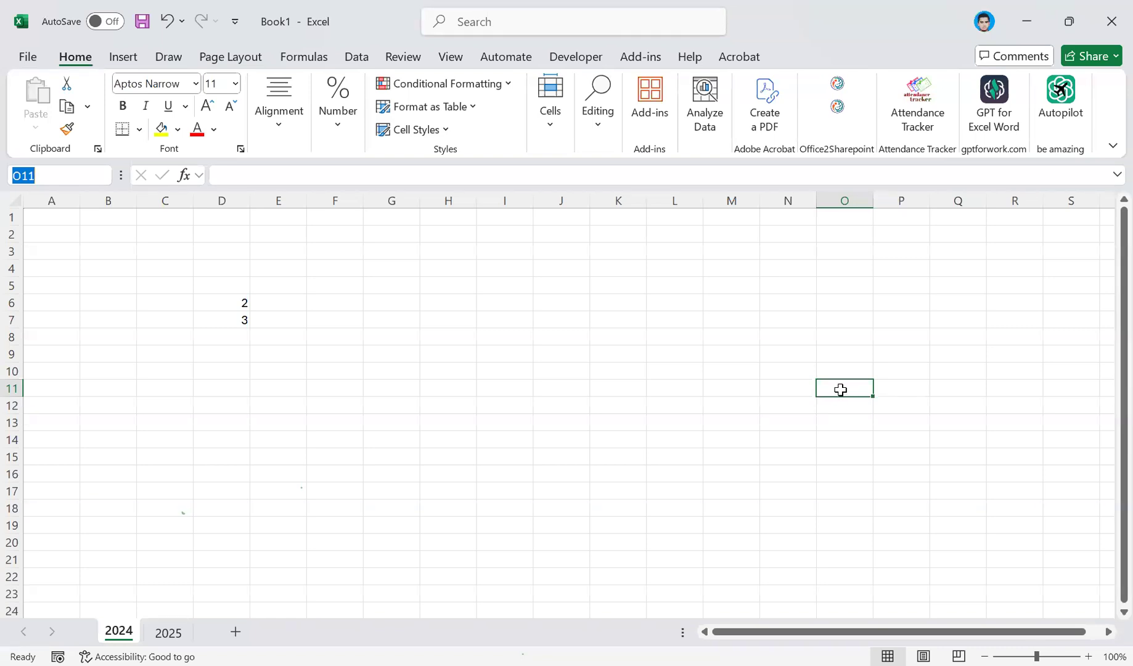
click(178, 391)
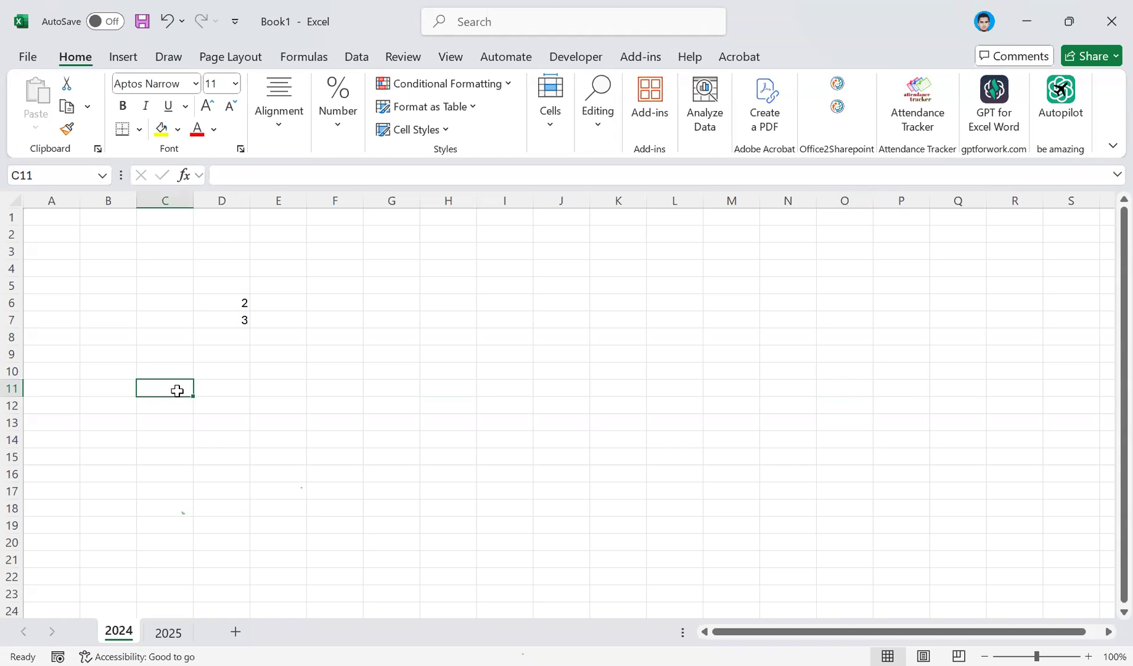
click(160, 274)
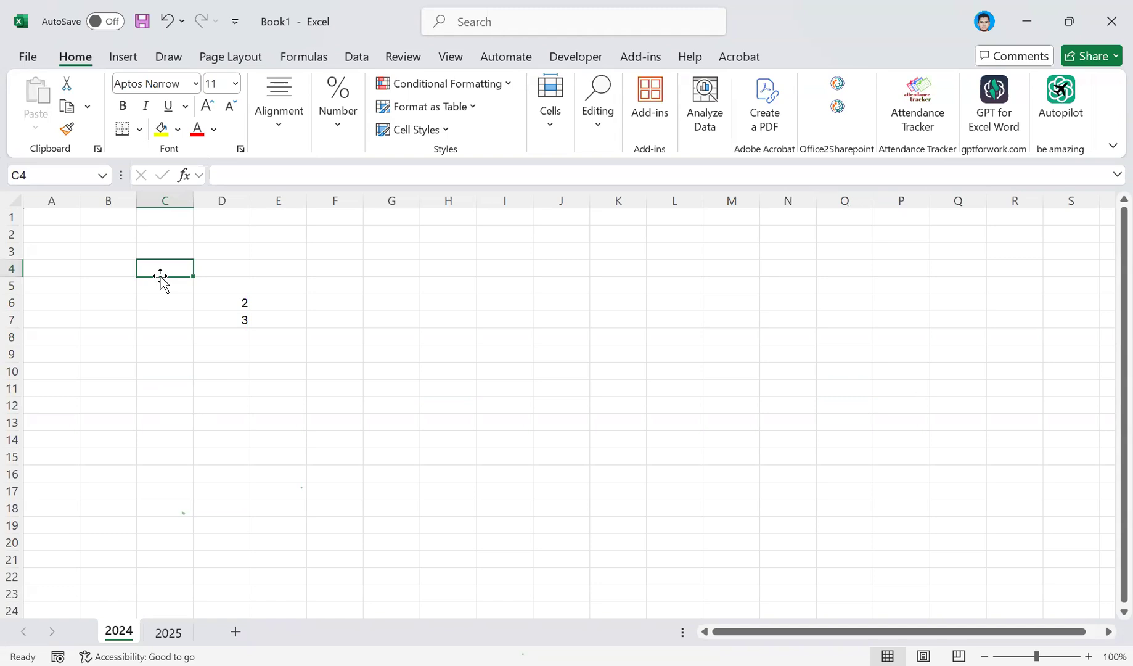
click(239, 305)
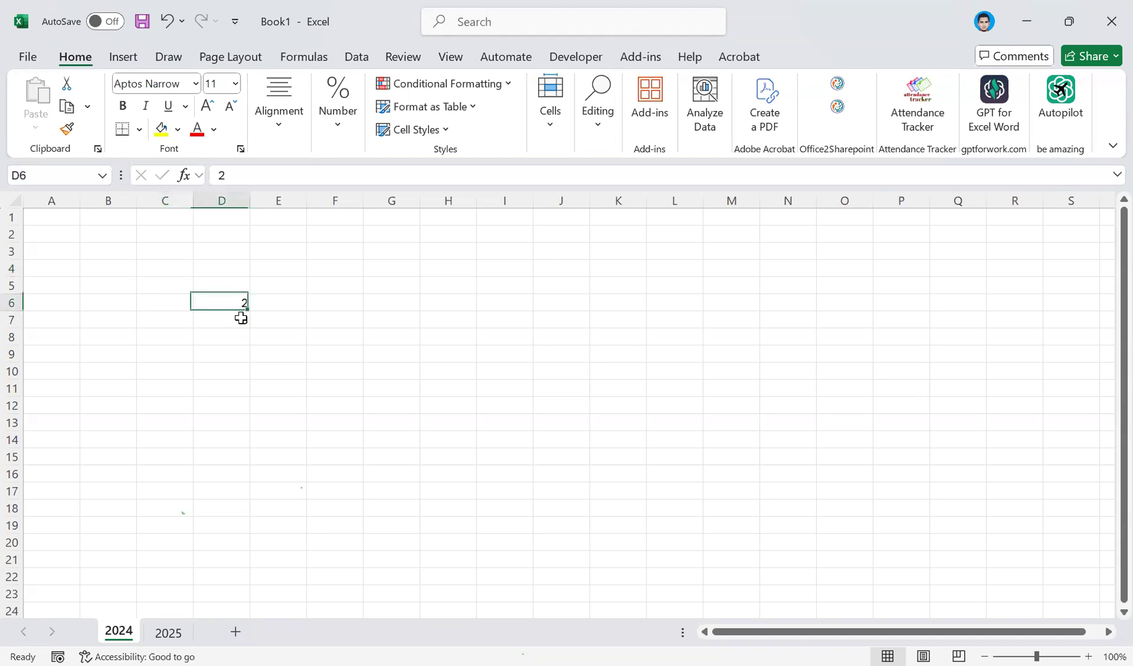
click(237, 314)
click(236, 307)
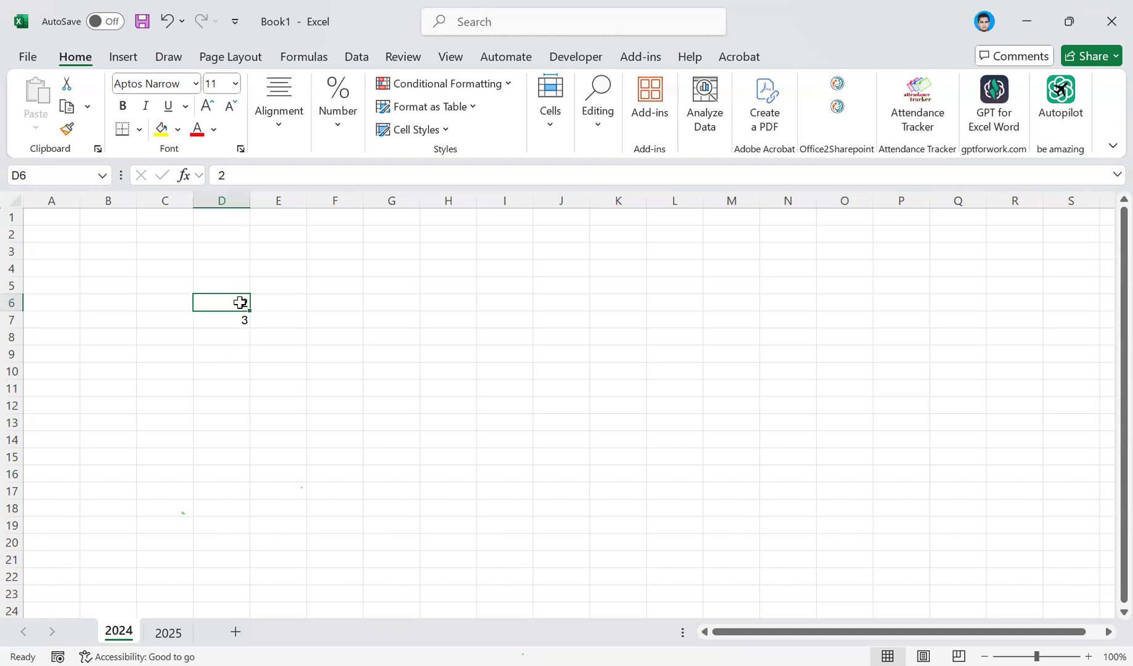
Enter the value 7 in cell I6 and 9 in cell I9.
click(512, 305)
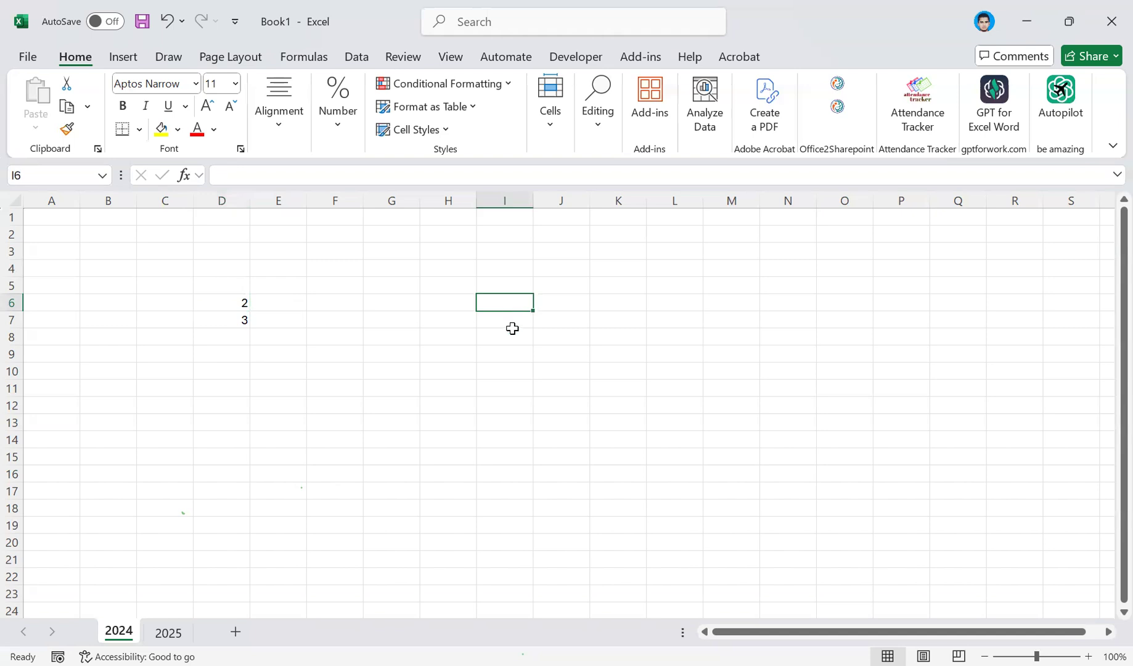
text(7)
key(Return)
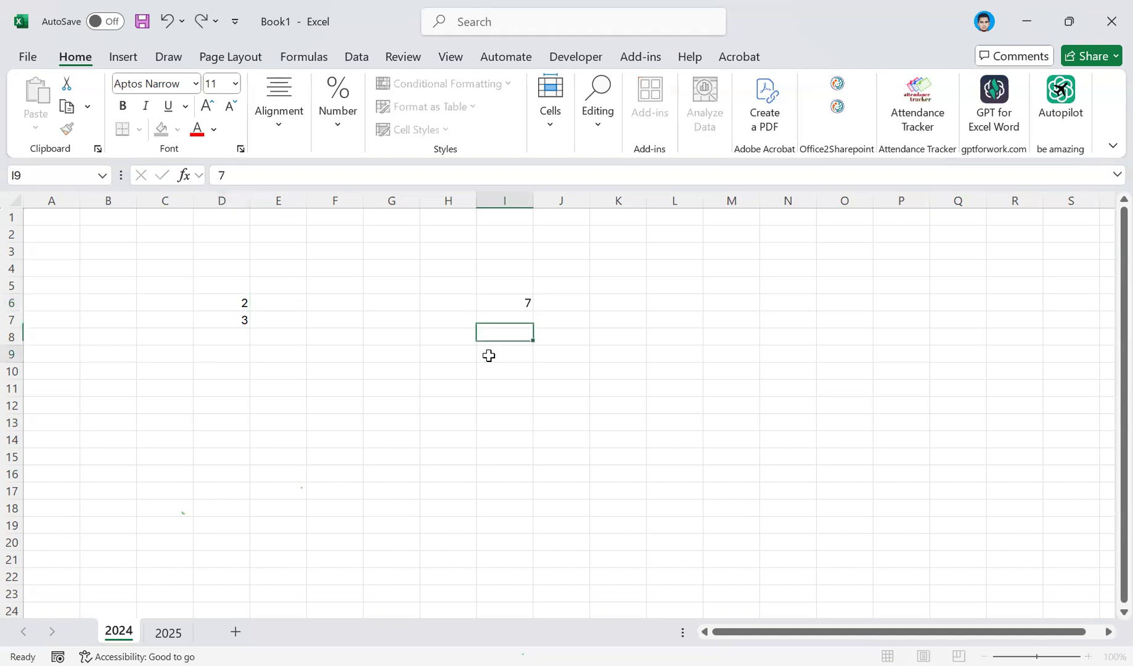
text(9)
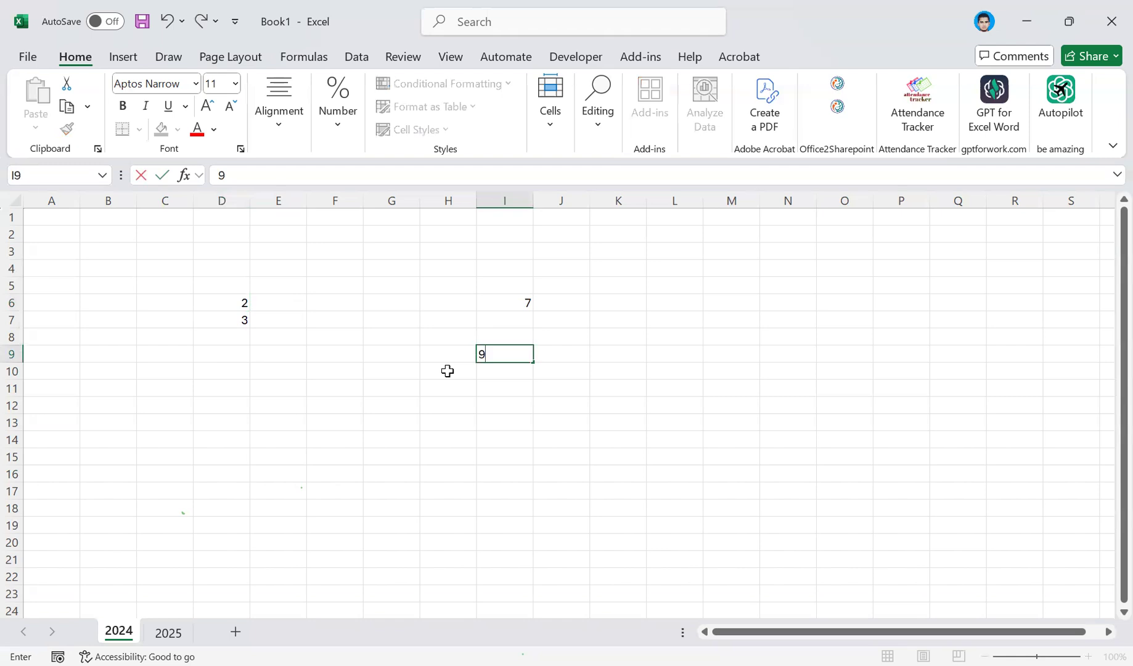
click(447, 370)
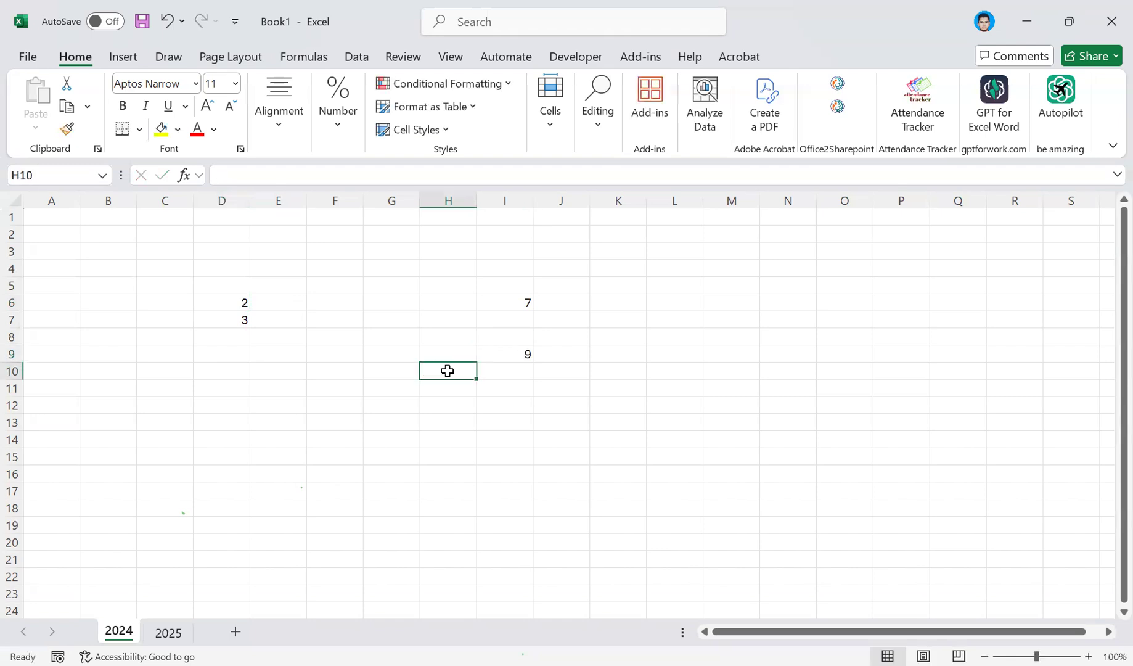
Select D6 and I6, jump back and forth between these filled cells of row 6, and move down to D7.
click(237, 302)
click(526, 304)
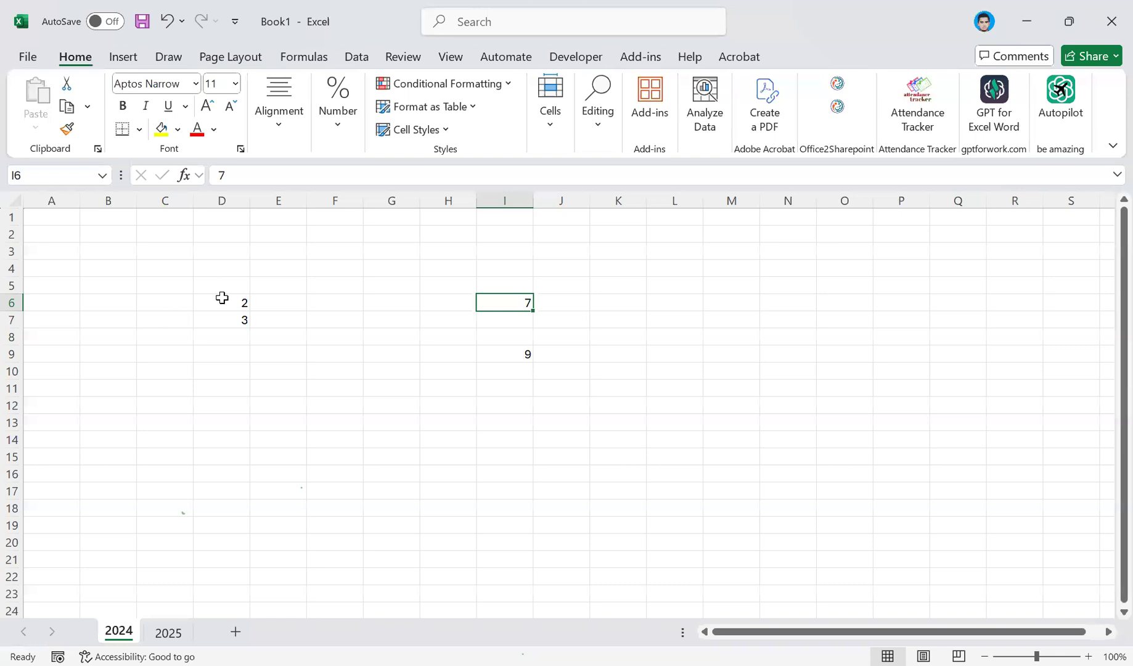
key(ctrl+Left)
key(ctrl+Right)
key(ctrl+Left)
key(Down)
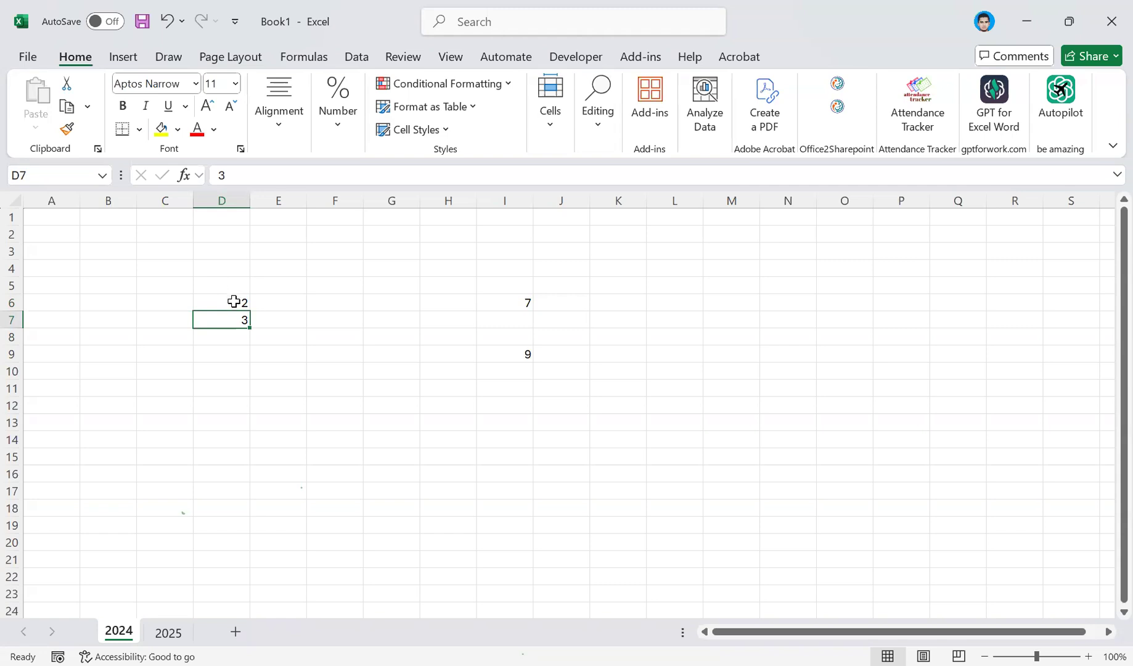
Move up to D6, and select cells I6, D6, D7, G8 and J4 in turn.
key(Up)
click(509, 301)
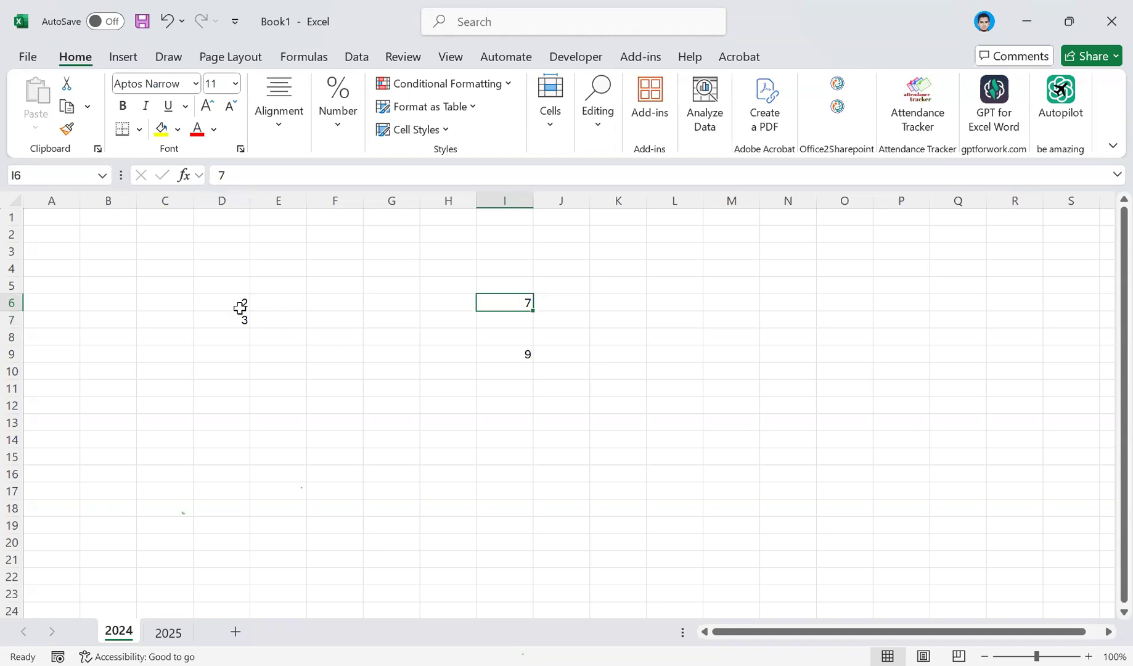
click(239, 307)
click(237, 315)
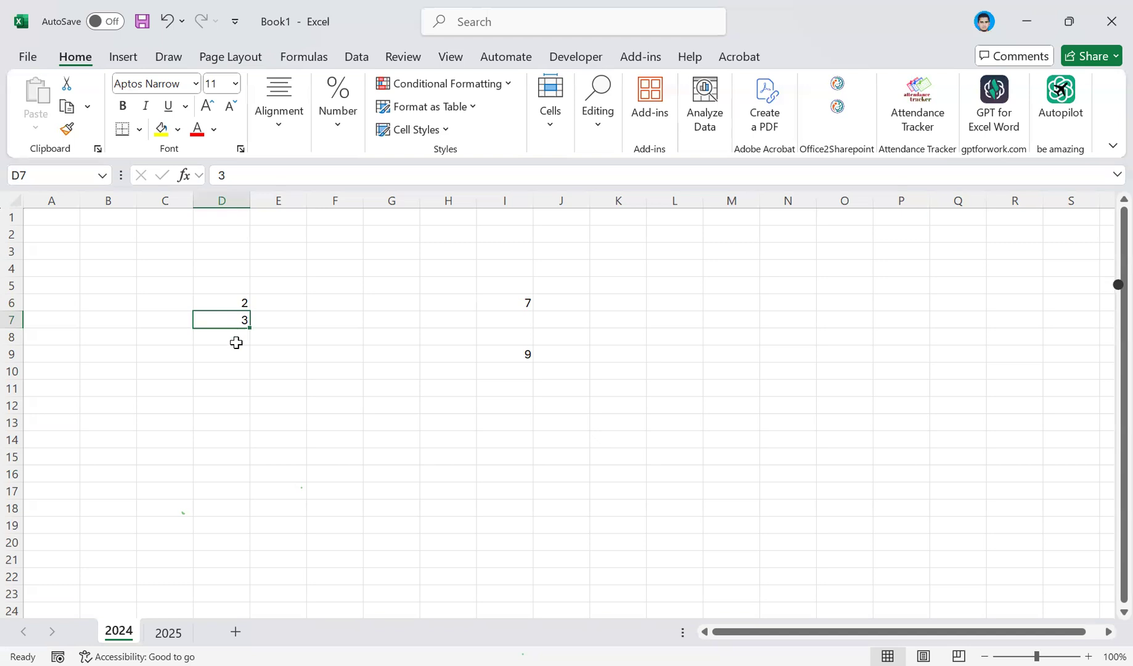
click(371, 335)
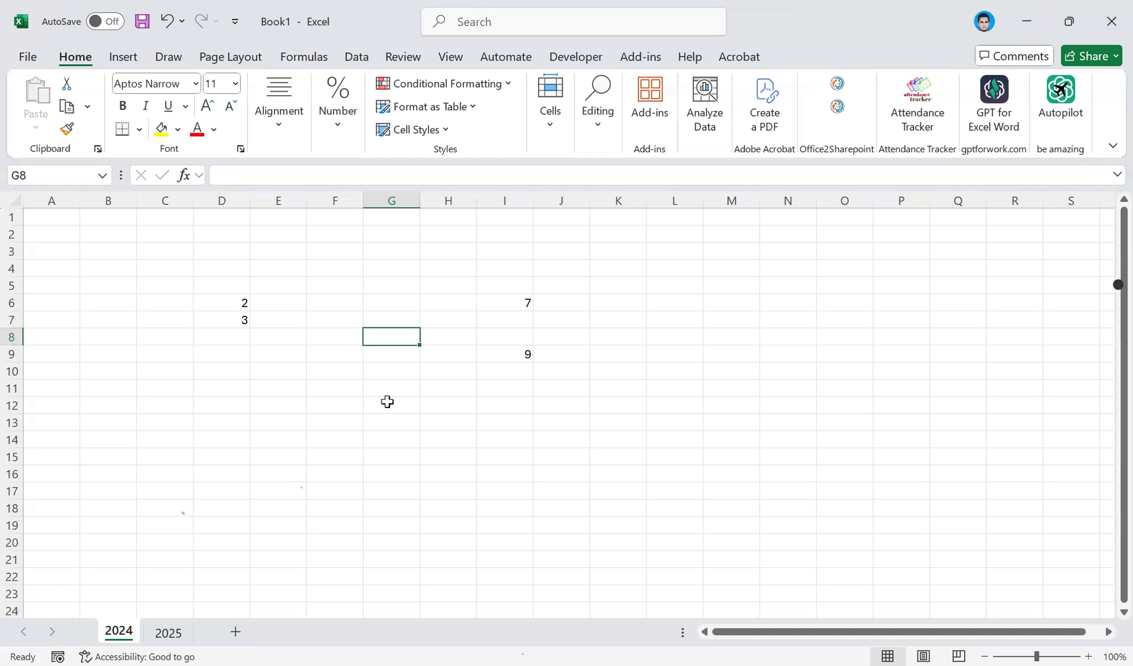
click(553, 272)
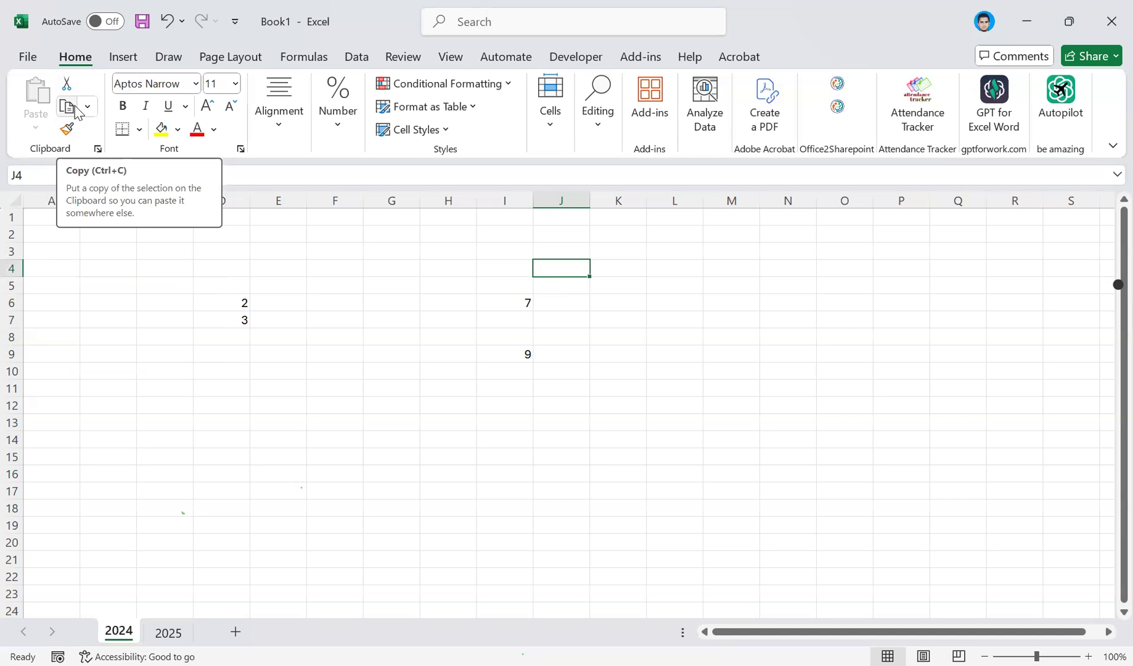
Show the list of available fonts with J4 selected, and close it without choosing one.
click(195, 84)
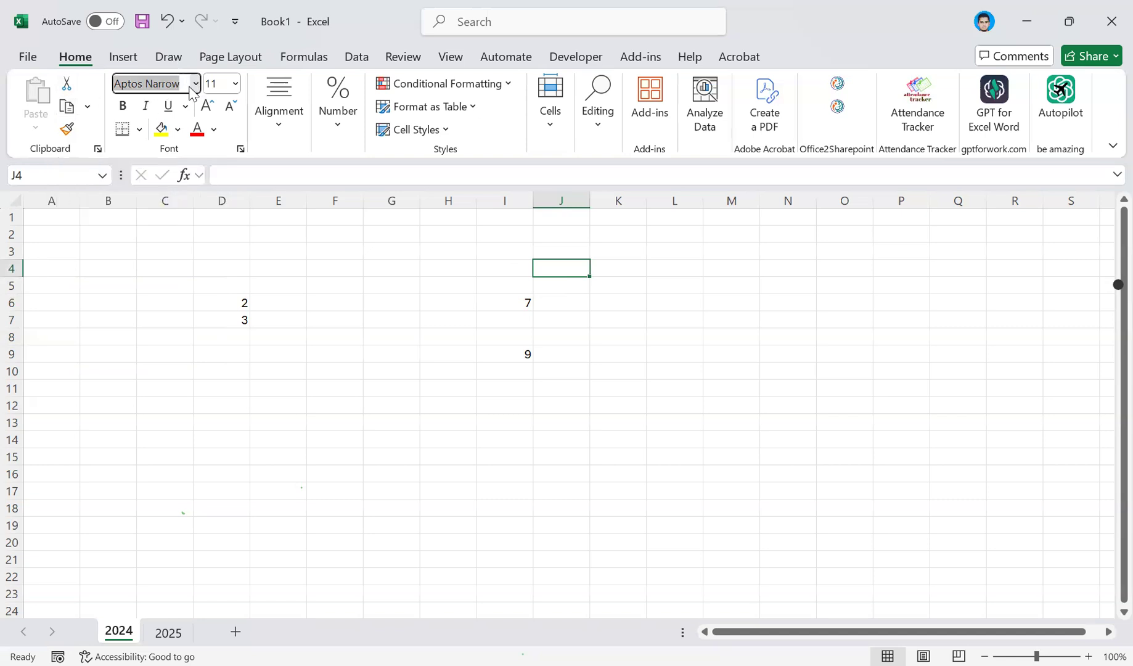
click(192, 90)
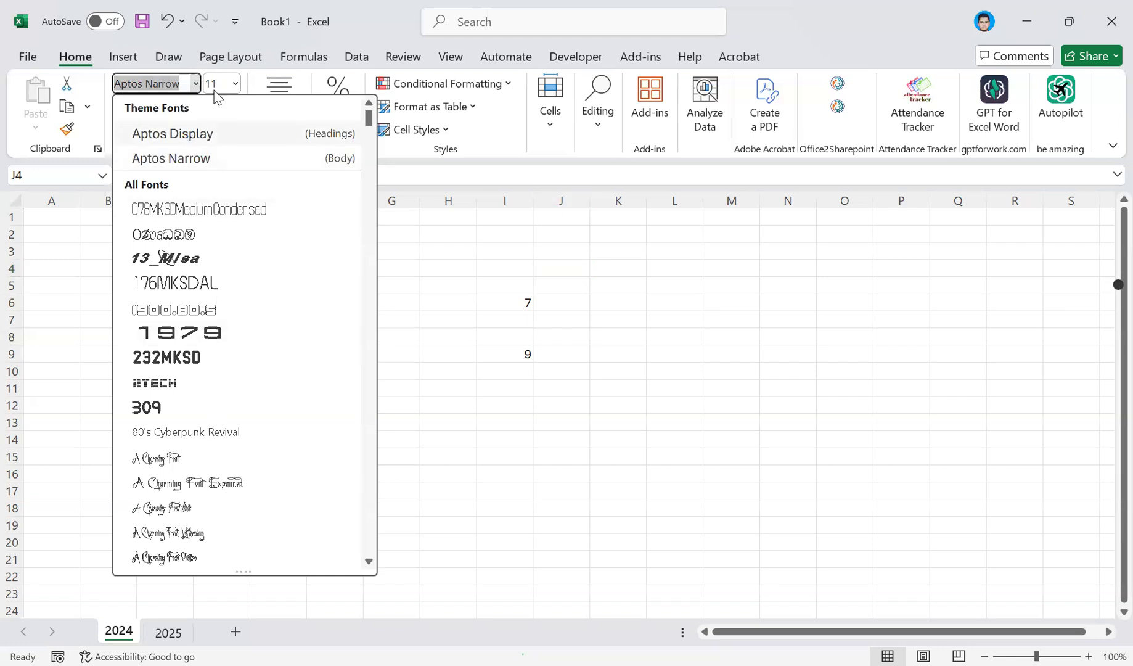
key(Tab)
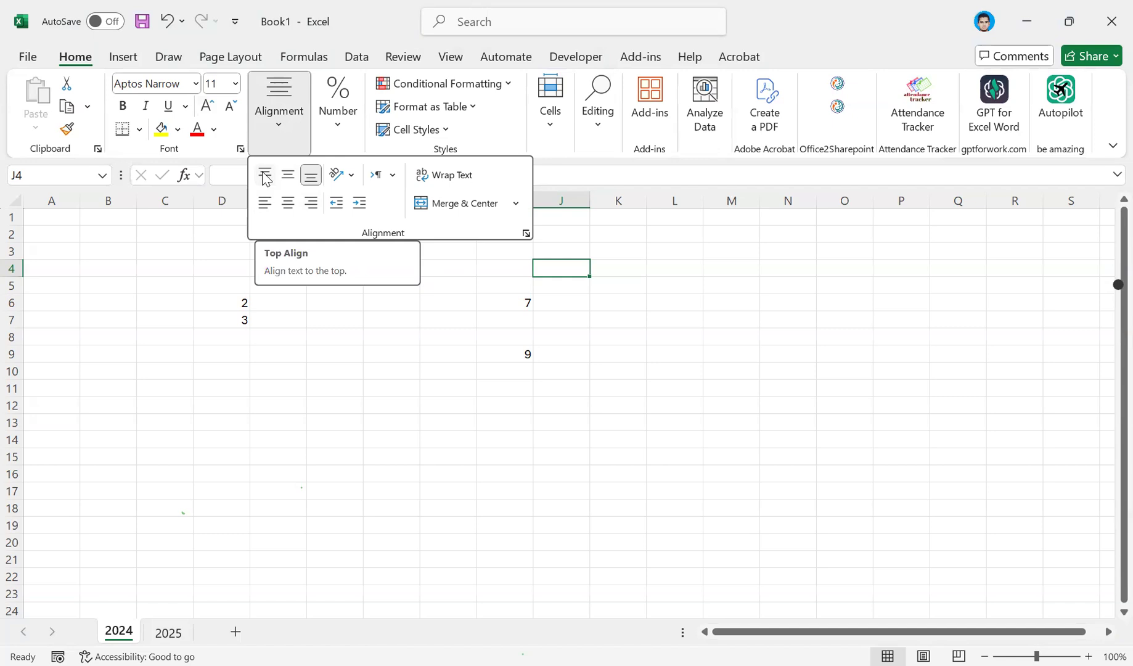
Enter the text AAA in cell K4.
click(619, 265)
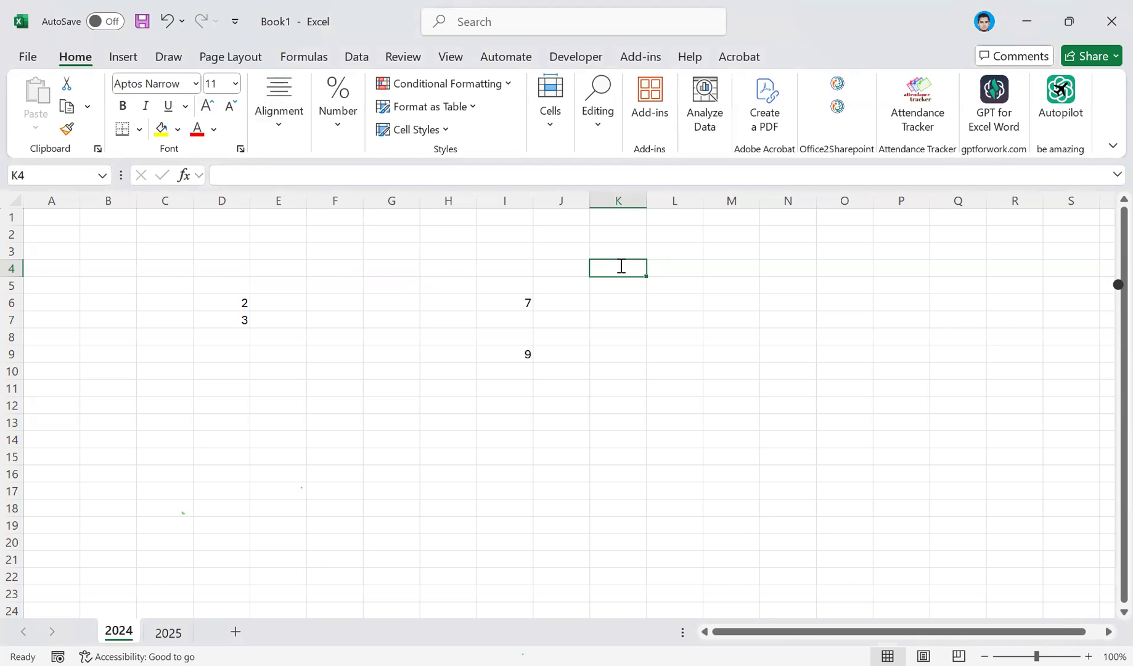
double_click(621, 266)
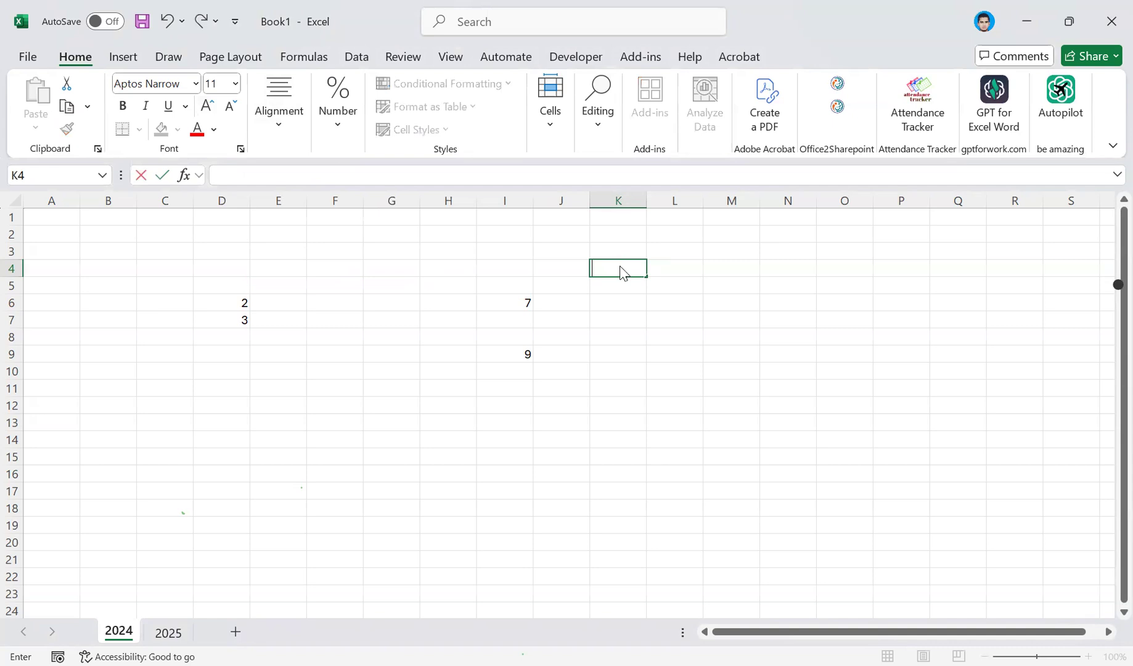
key(alt)
key(alt)
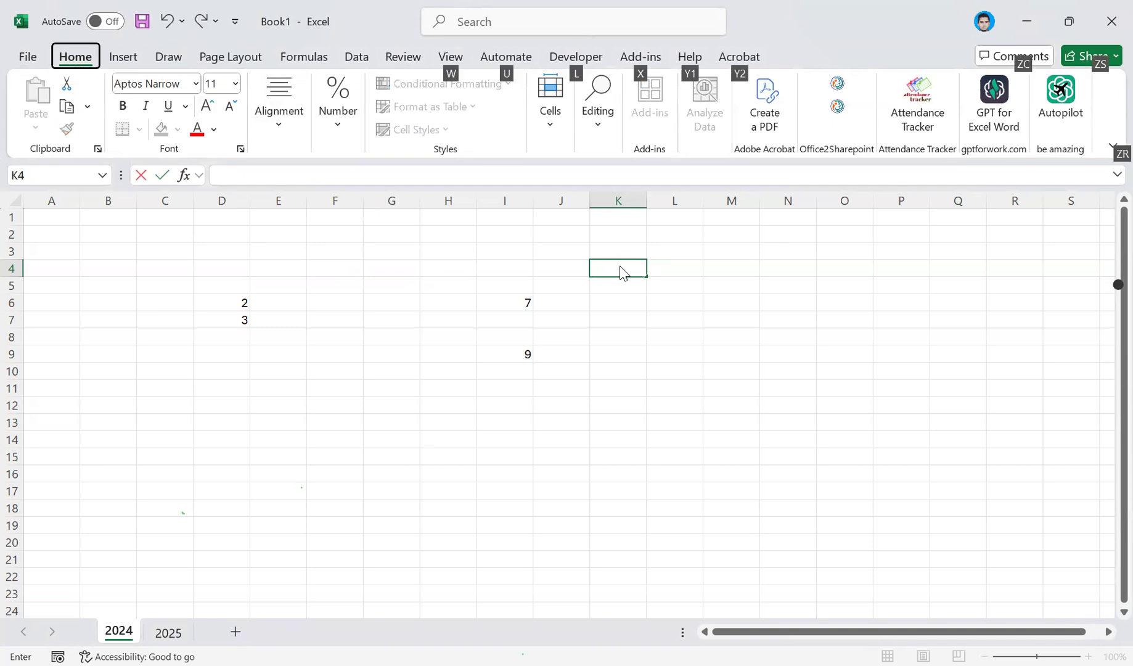
text(AAA)
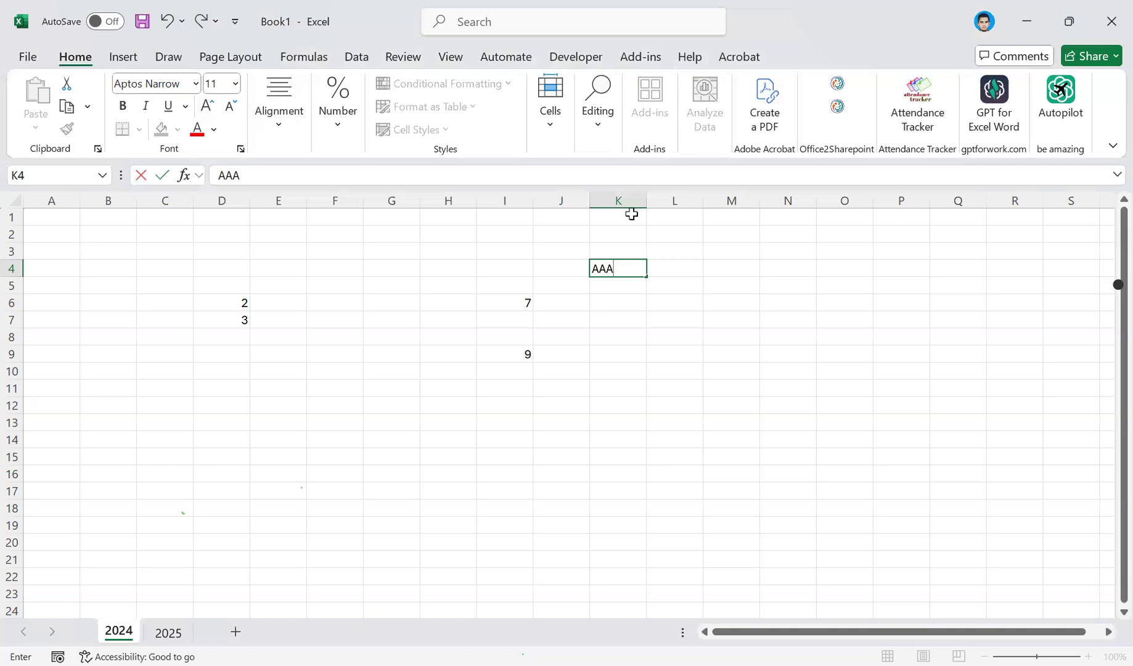
double_click(594, 270)
click(285, 133)
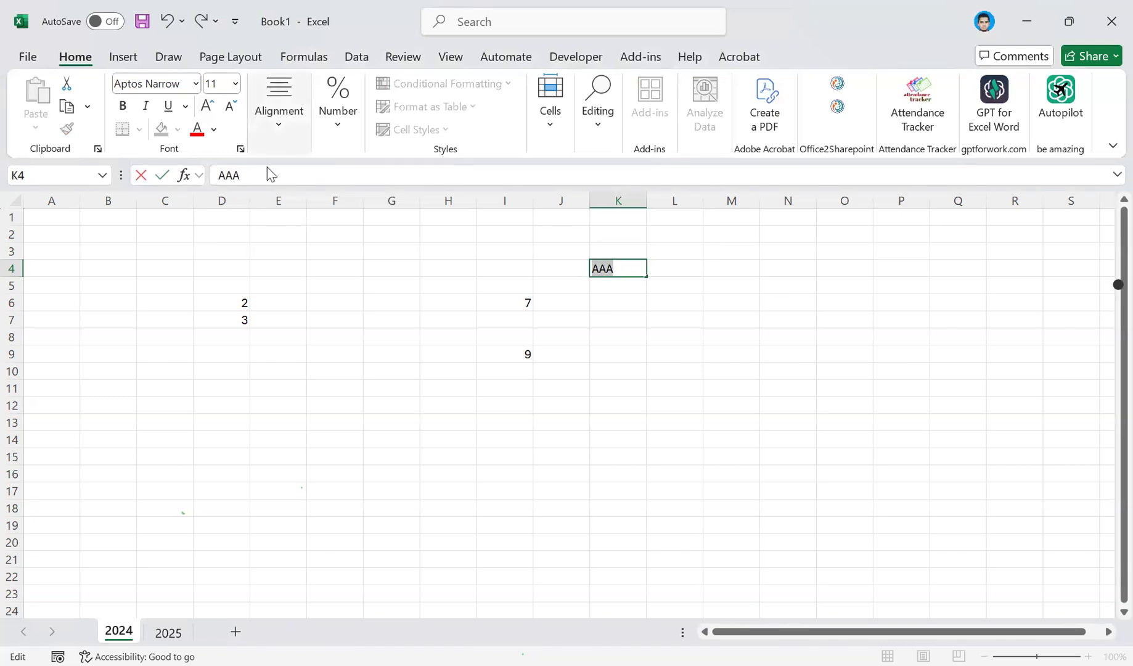
click(610, 301)
Try middle, center and right alignment on the text in K4, and finish with left and top alignment.
click(602, 267)
click(274, 133)
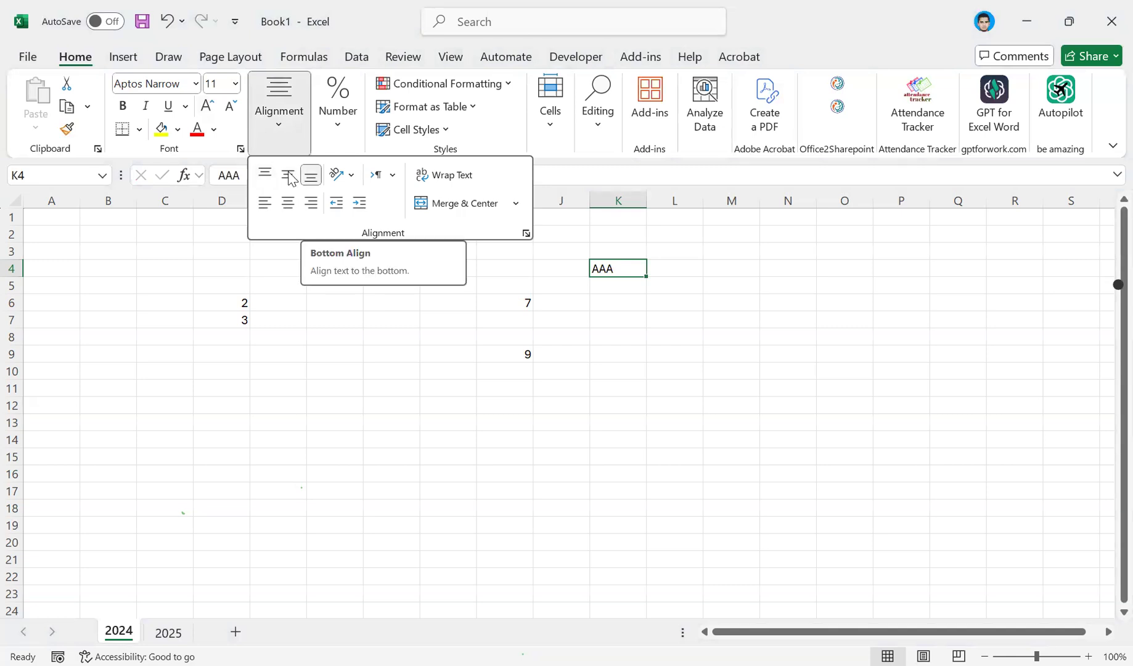
click(267, 176)
click(288, 175)
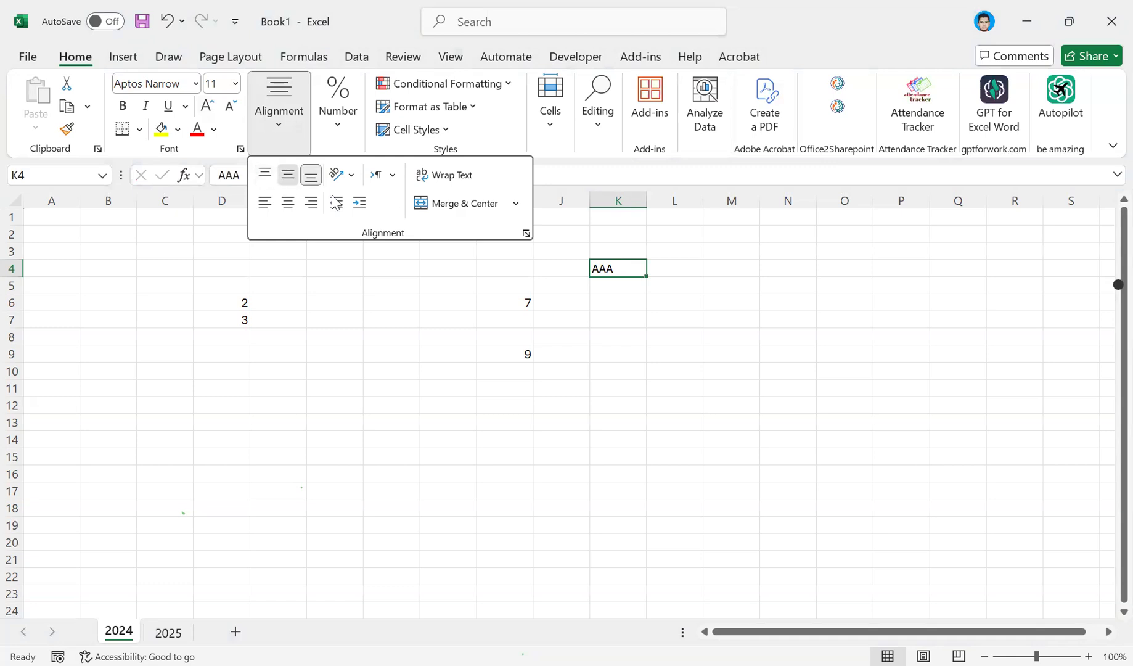
click(295, 202)
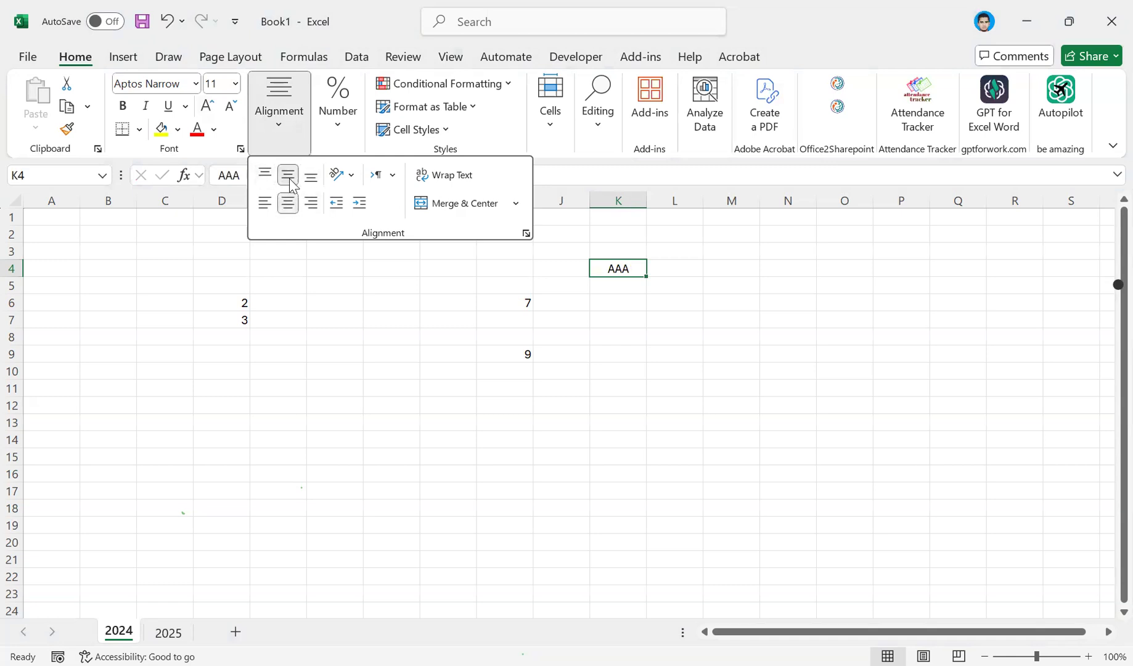
click(312, 206)
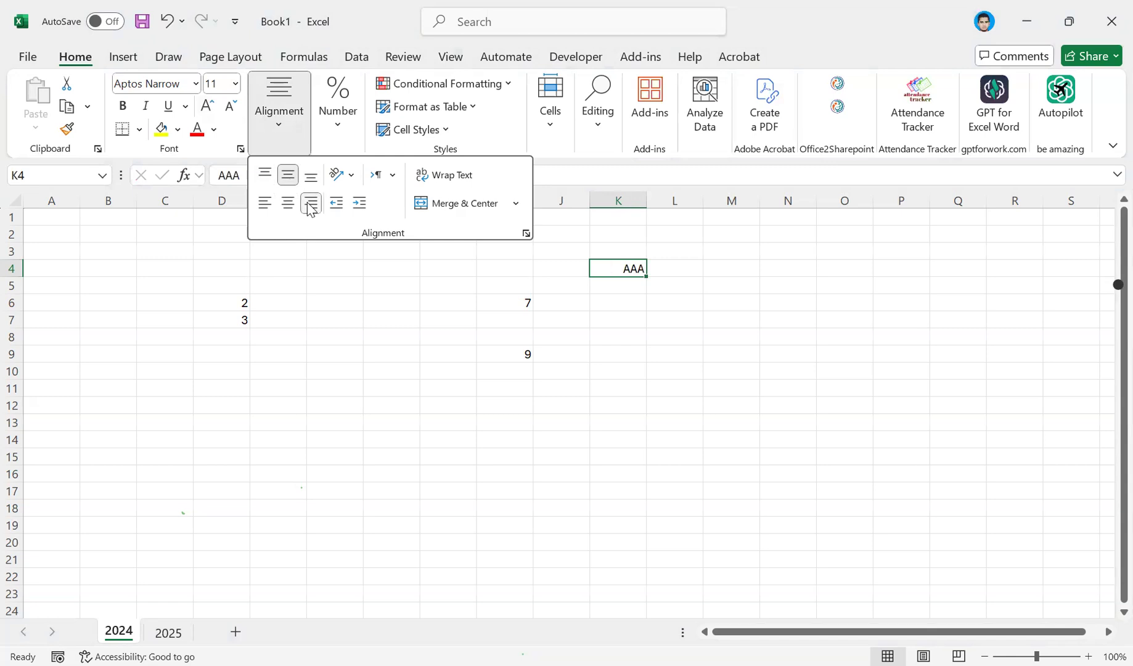
click(266, 205)
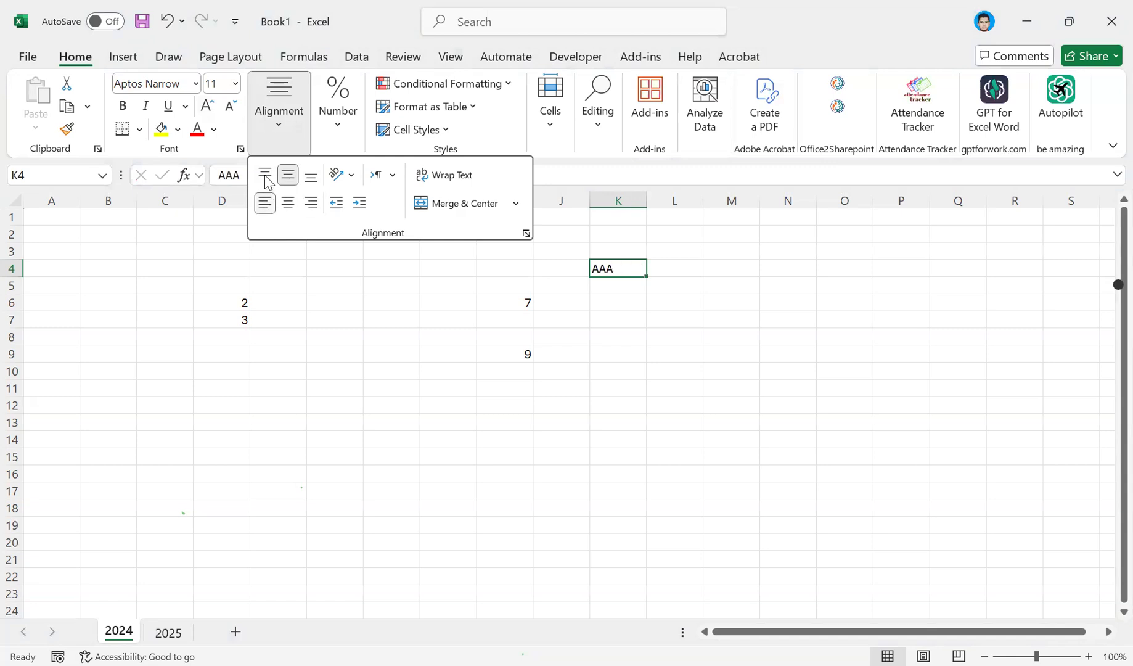
click(266, 178)
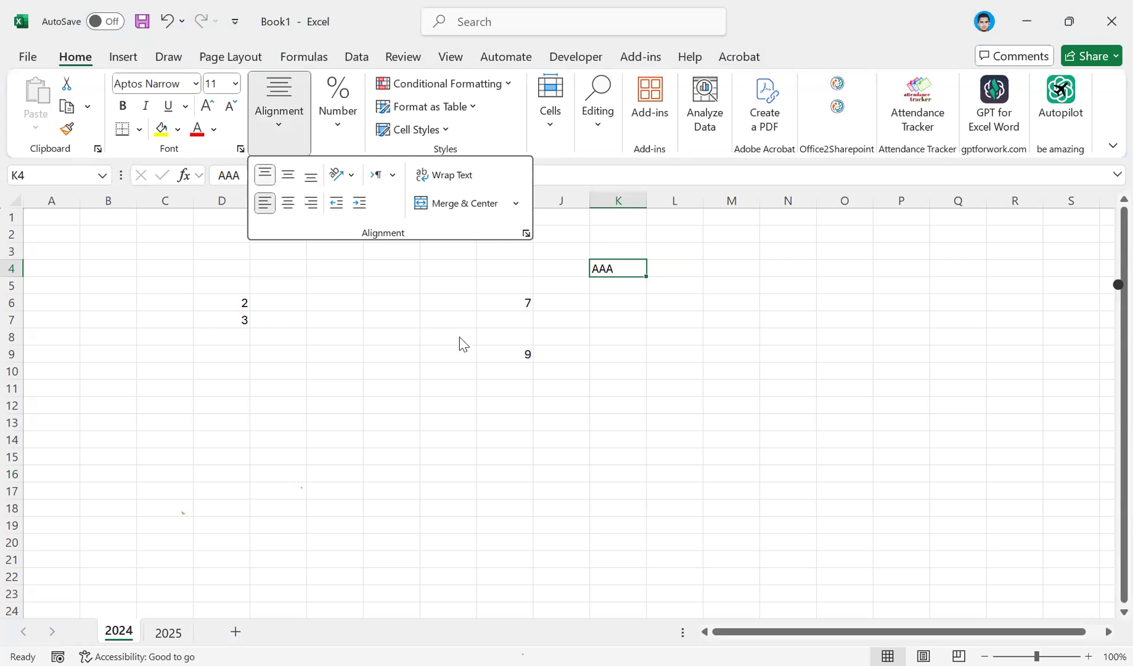
Enter the text Bright in cell K6 and return to that cell.
click(601, 302)
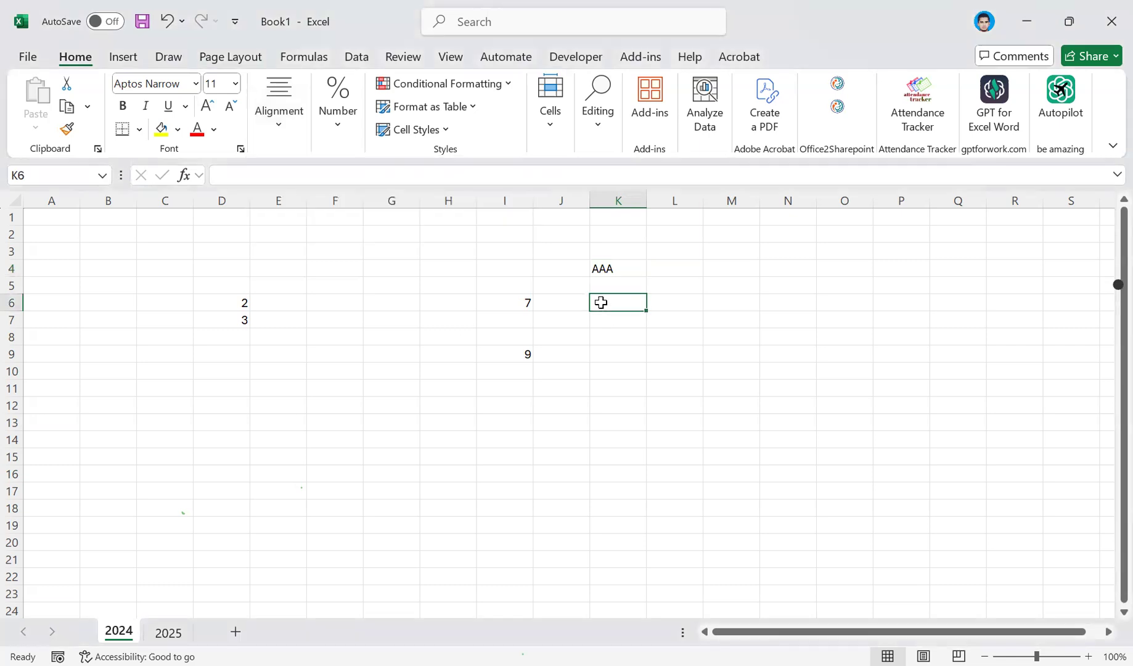
text(bRIGH)
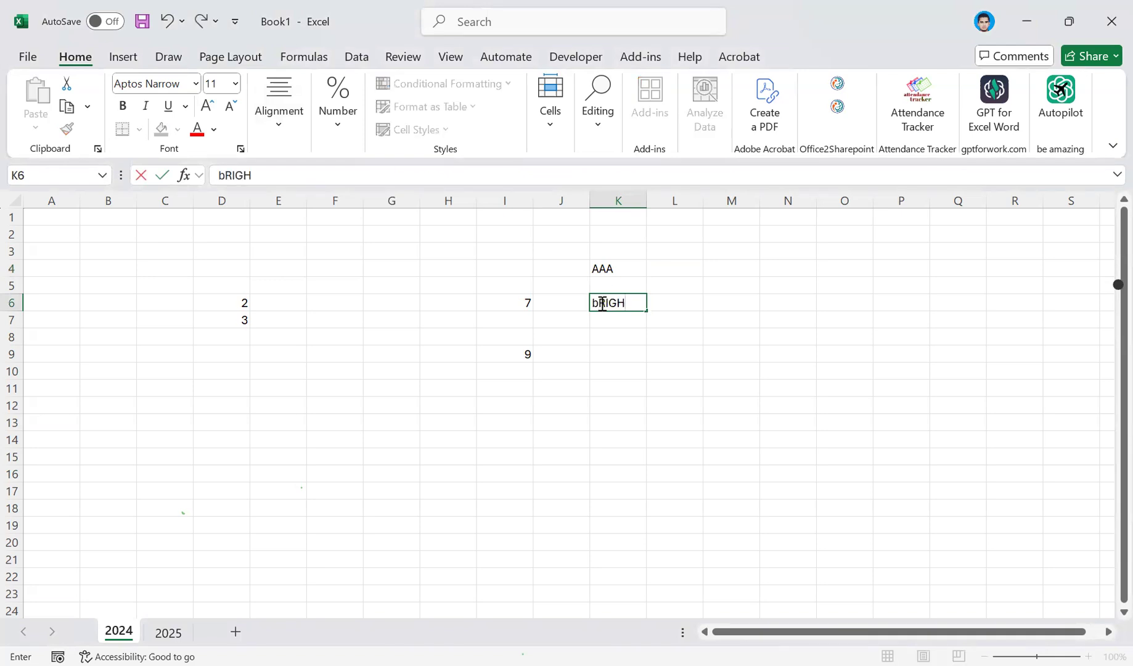
text(T)
key(Left)
key(Left)
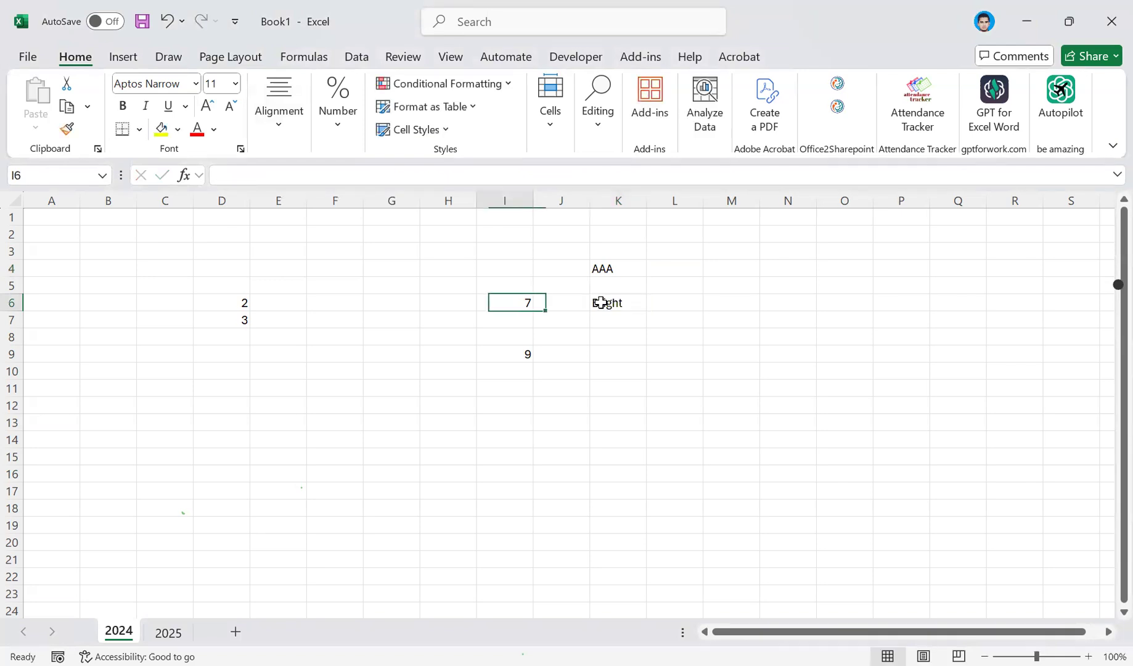
key(Right)
key(Right)
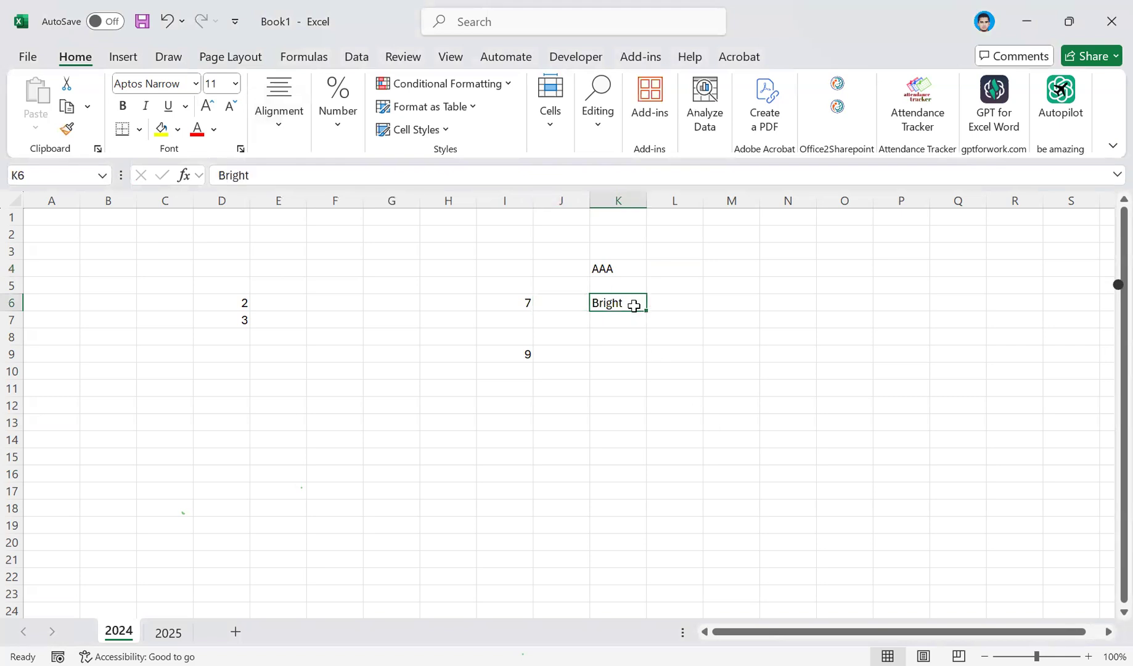
Extend the text in K6 to read Bright Minds.
double_click(626, 301)
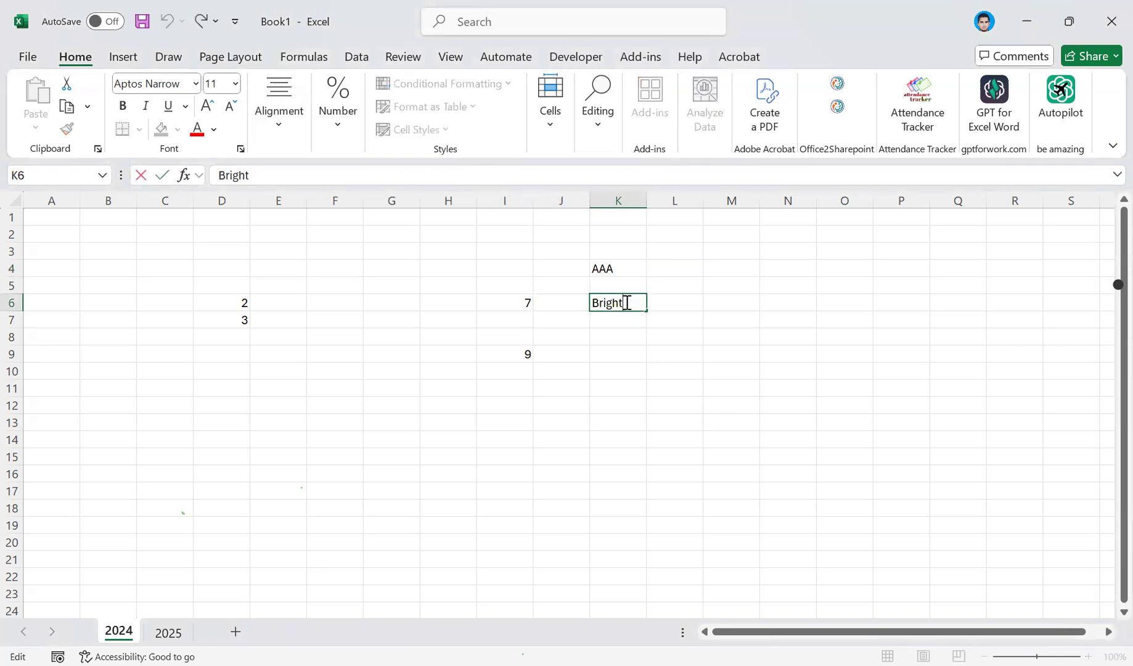
text(Minds)
key(Return)
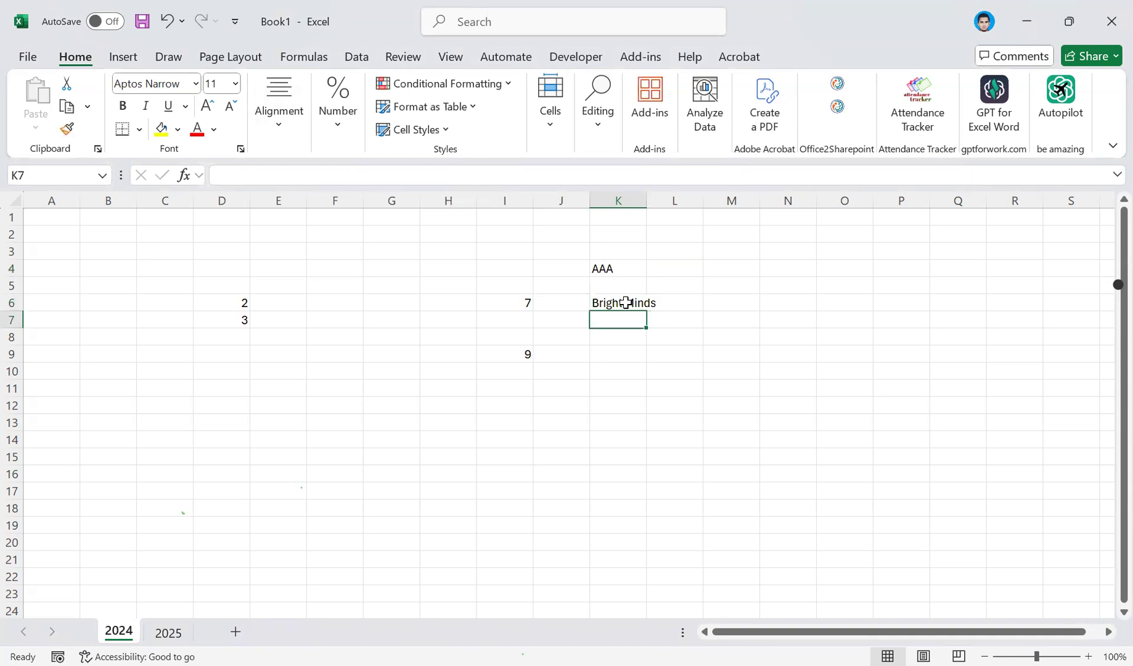
View the alignment options for K6 and for I6 without changing them.
click(625, 301)
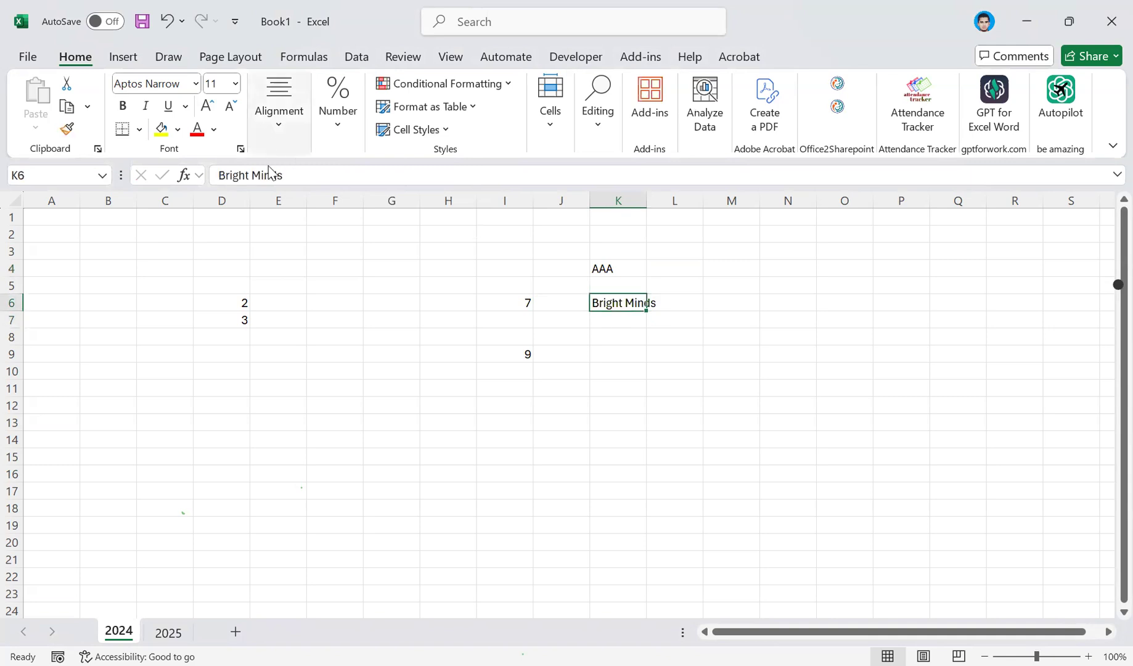
click(275, 147)
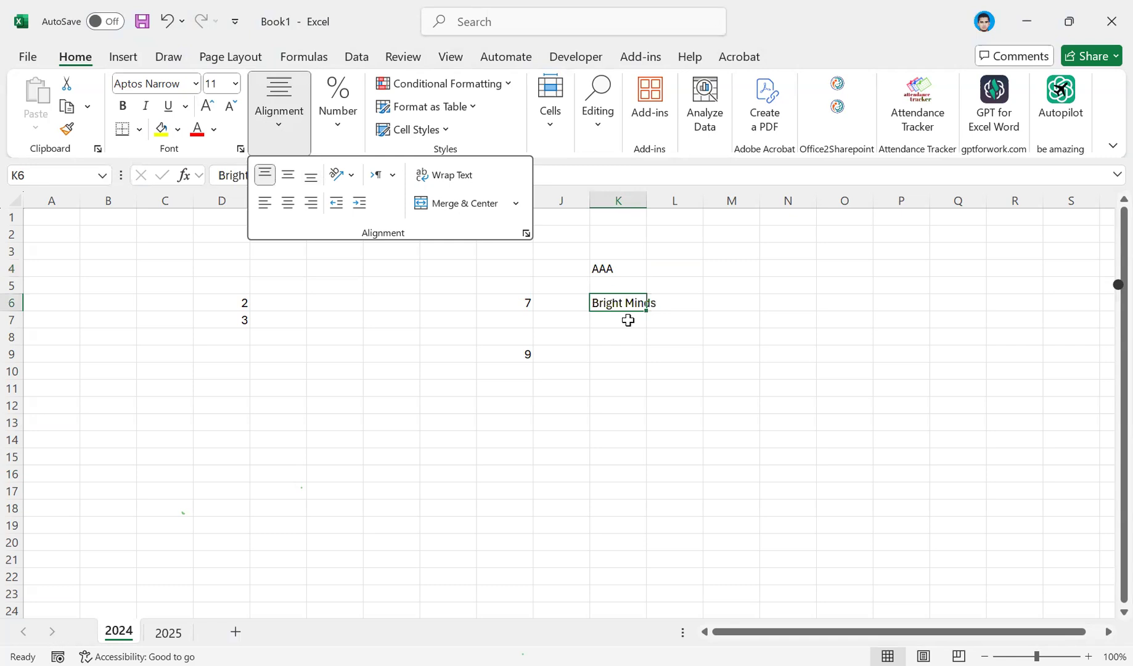
click(526, 303)
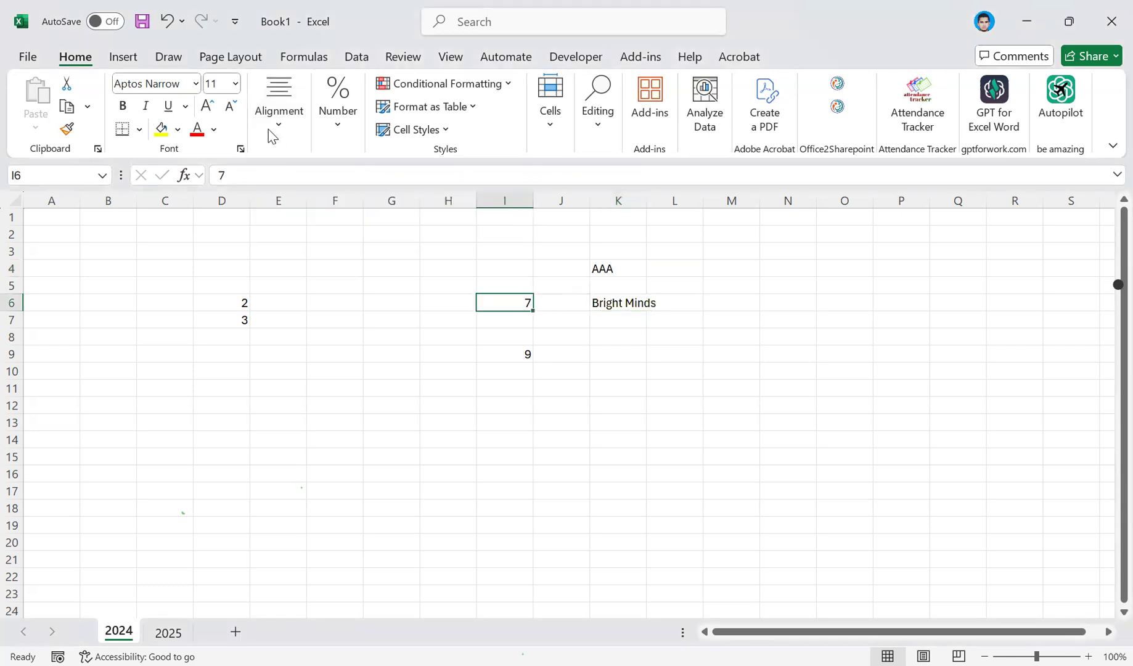
click(271, 146)
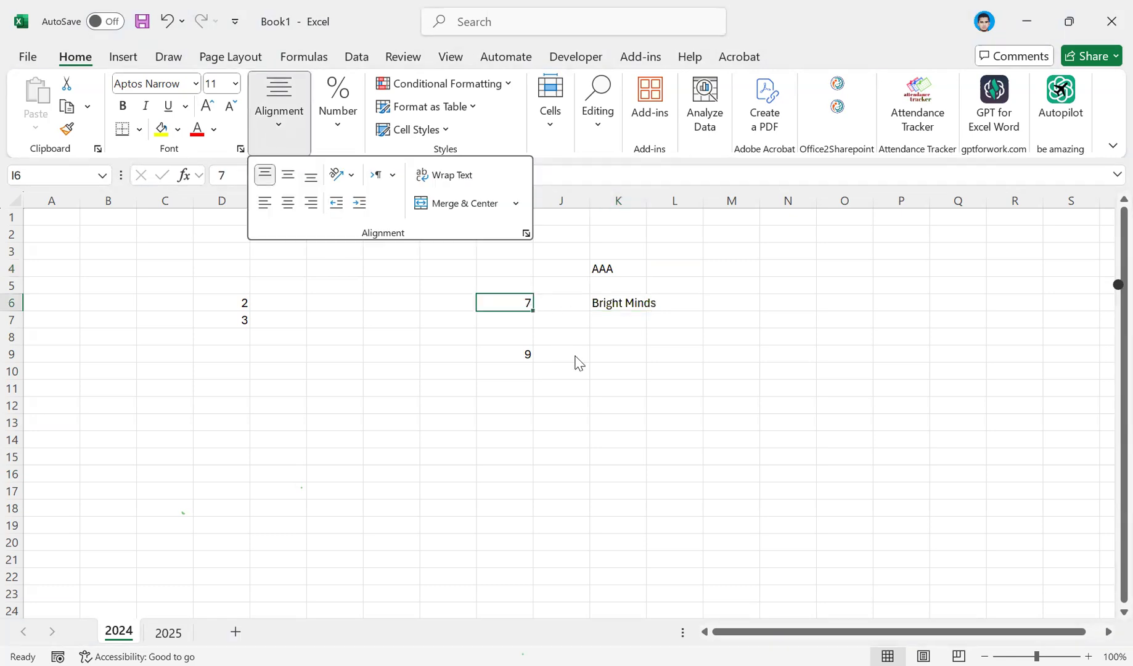
click(624, 361)
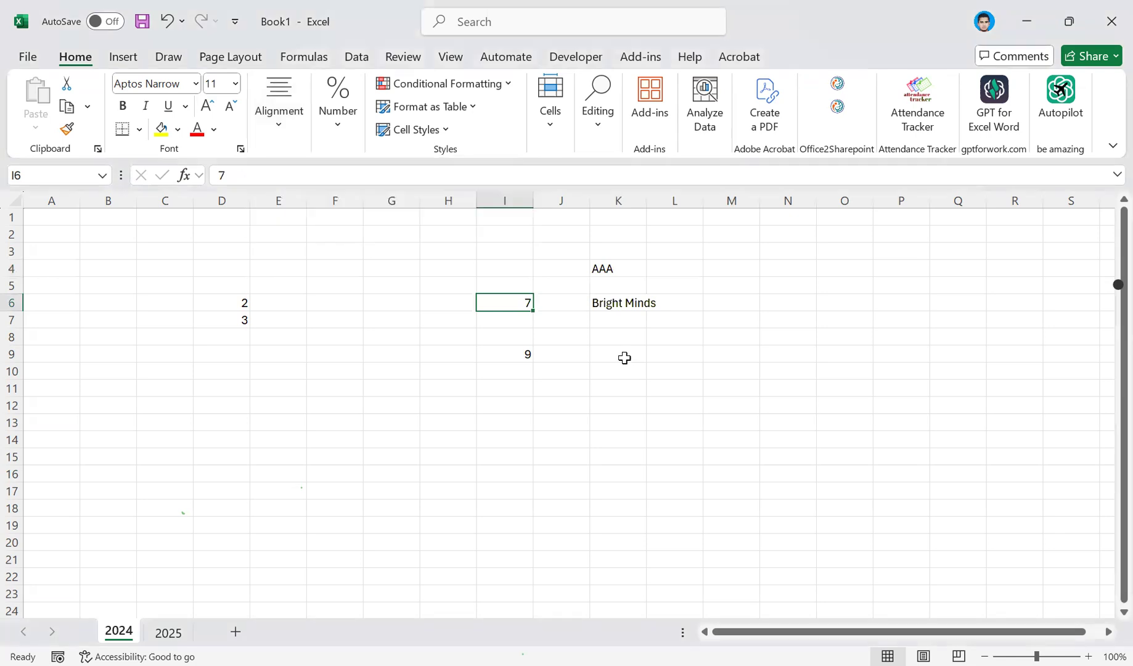
Turn text wrapping on and off for K6:L6, and merge and center the two cells.
click(619, 299)
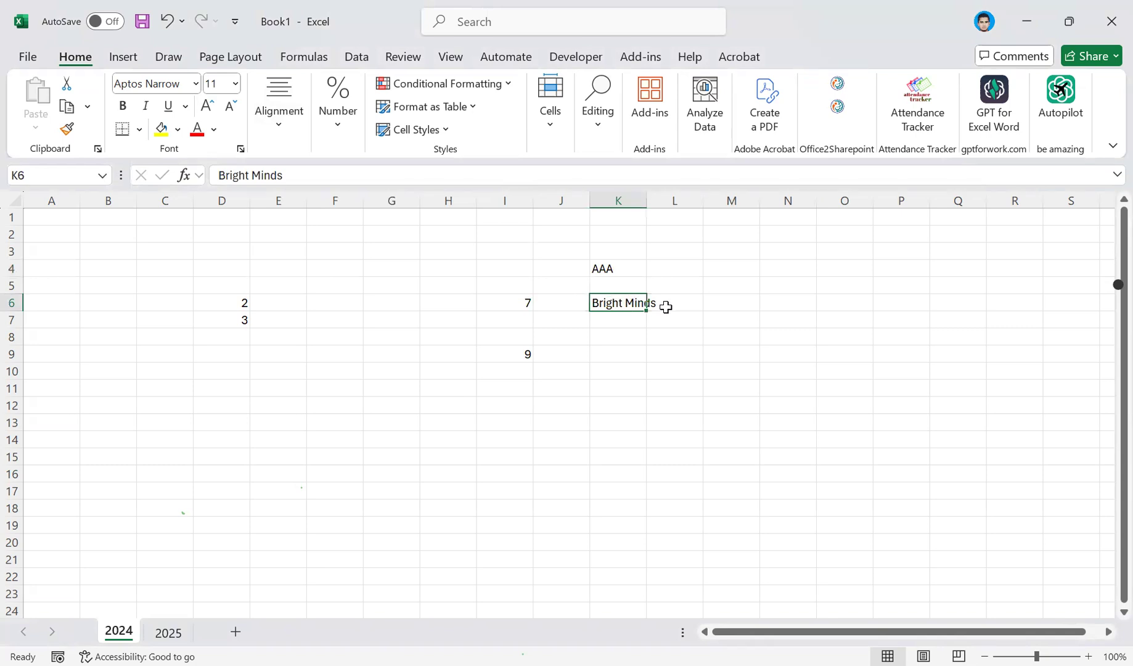
drag(622, 303, 667, 307)
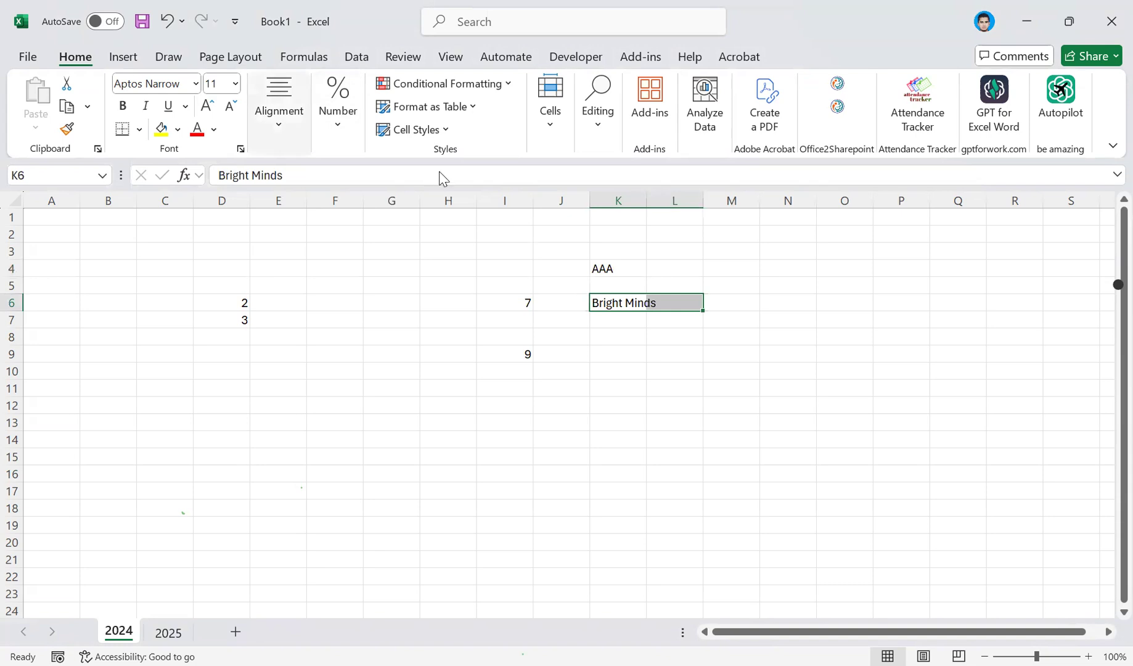
click(279, 112)
click(442, 177)
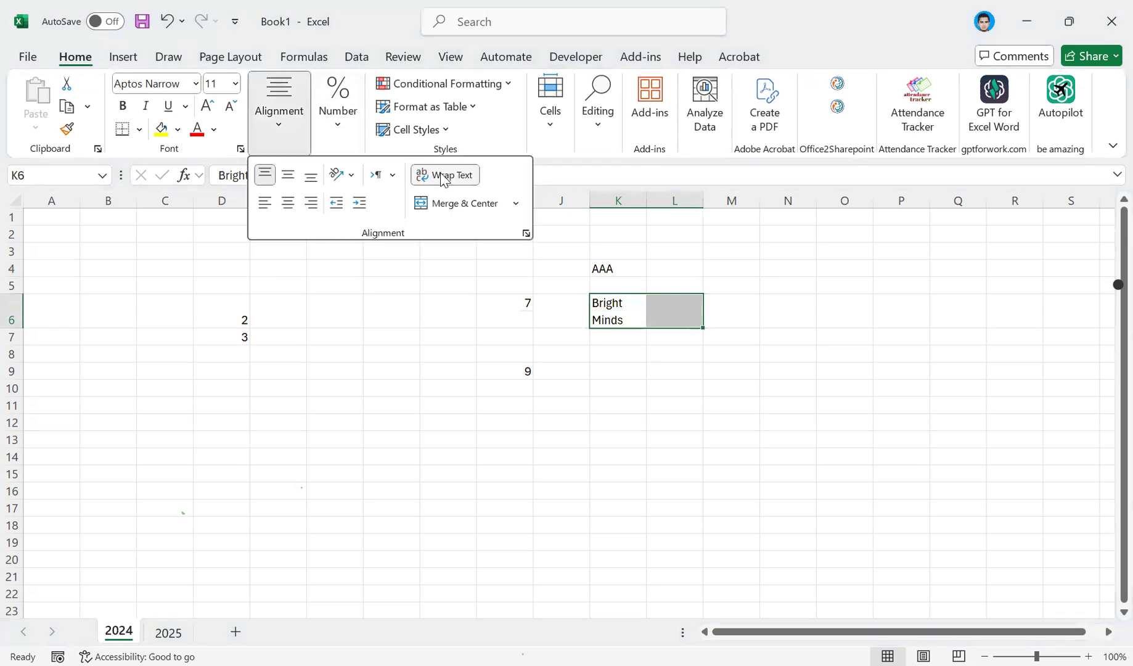
click(445, 176)
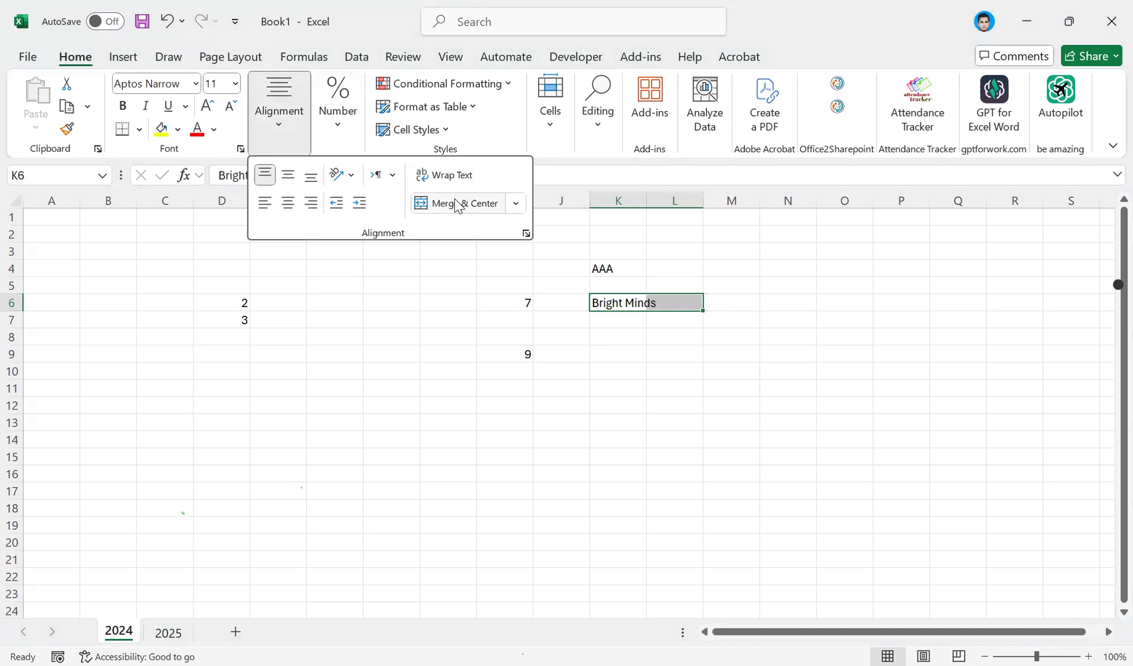
click(456, 204)
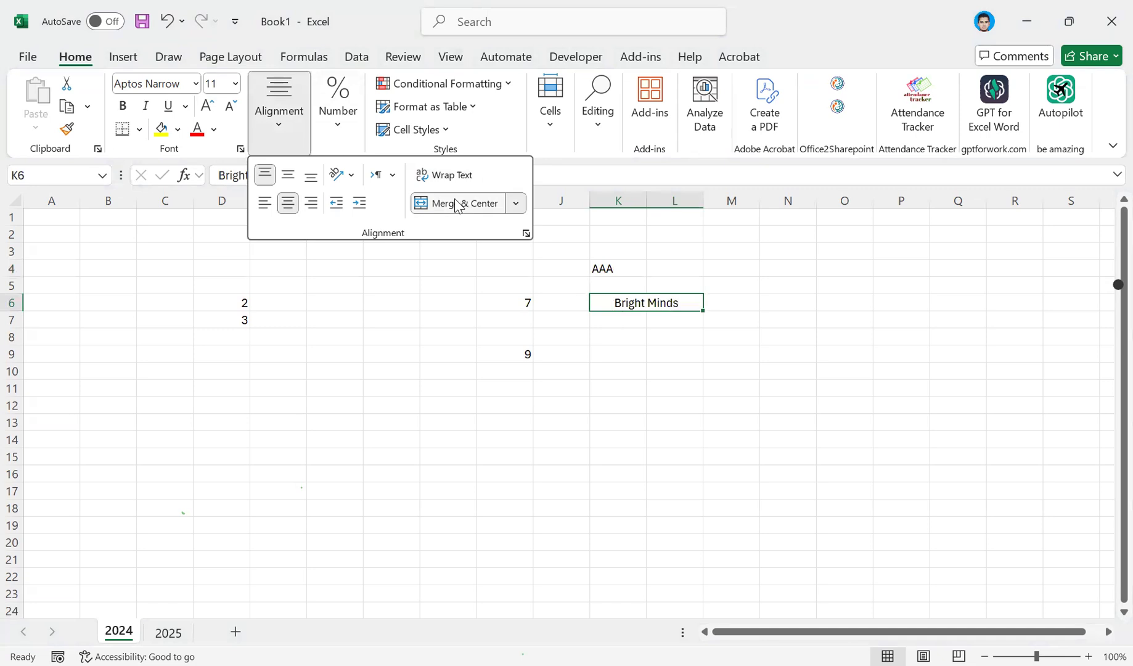
click(288, 177)
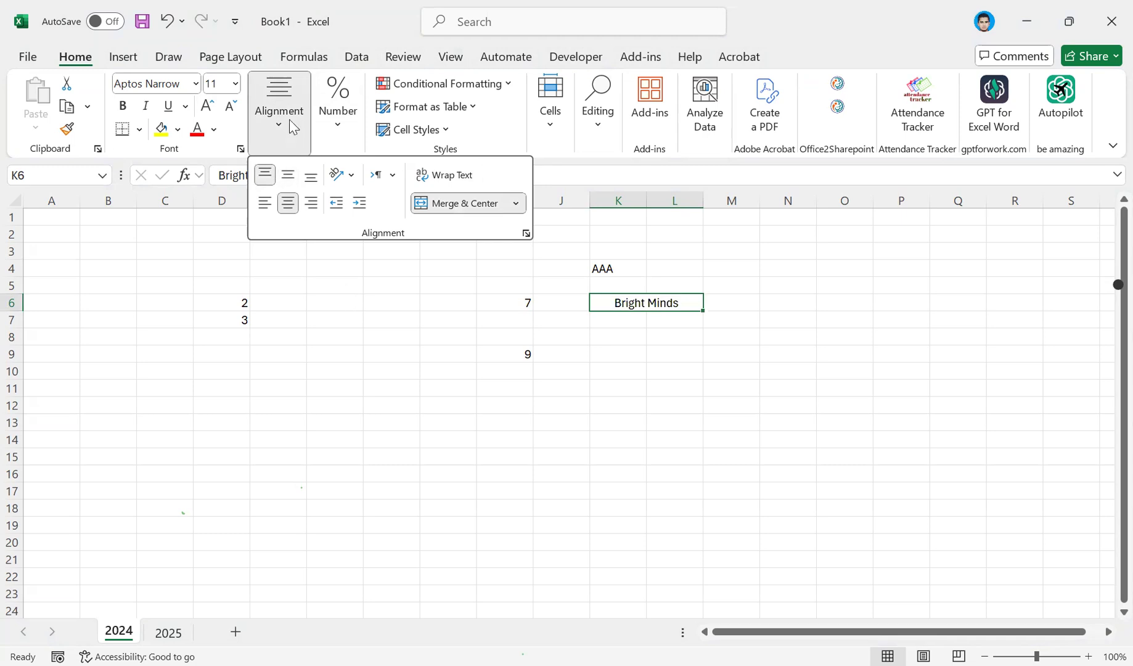
Undo the merge and text wrapping changes made to K6:L6.
click(670, 300)
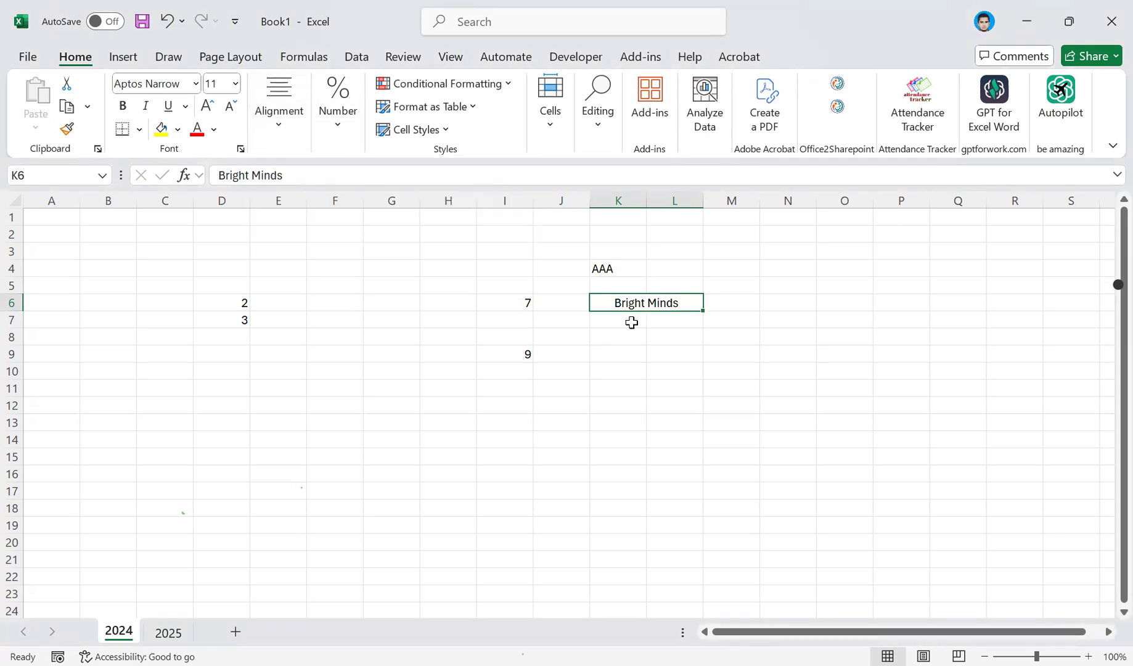
click(276, 119)
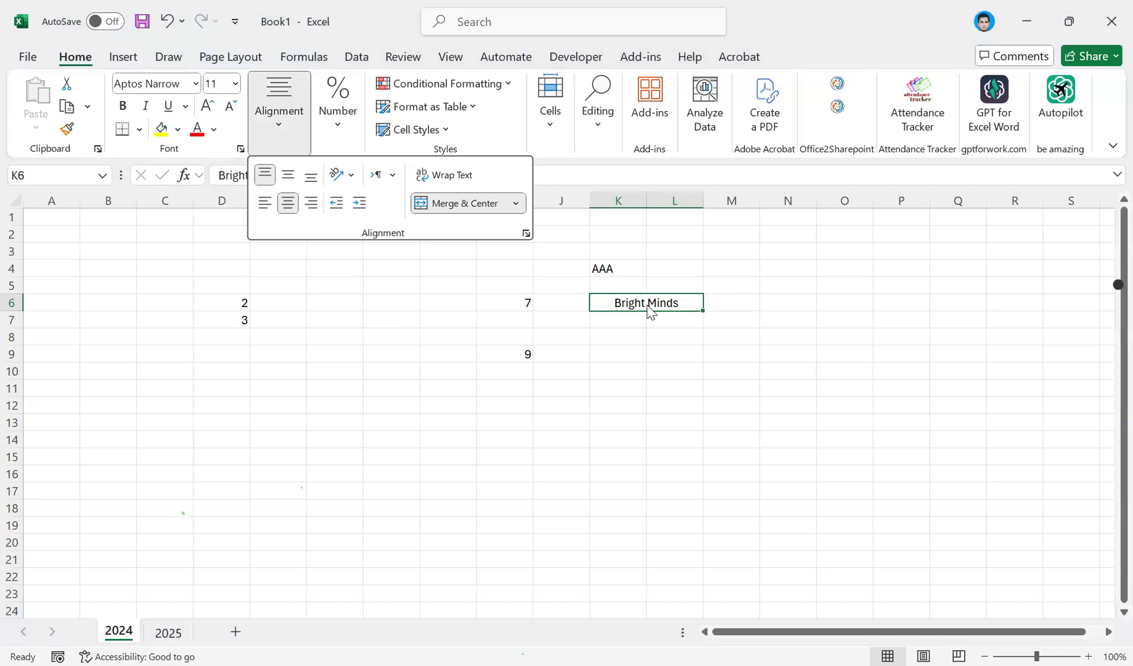
click(641, 334)
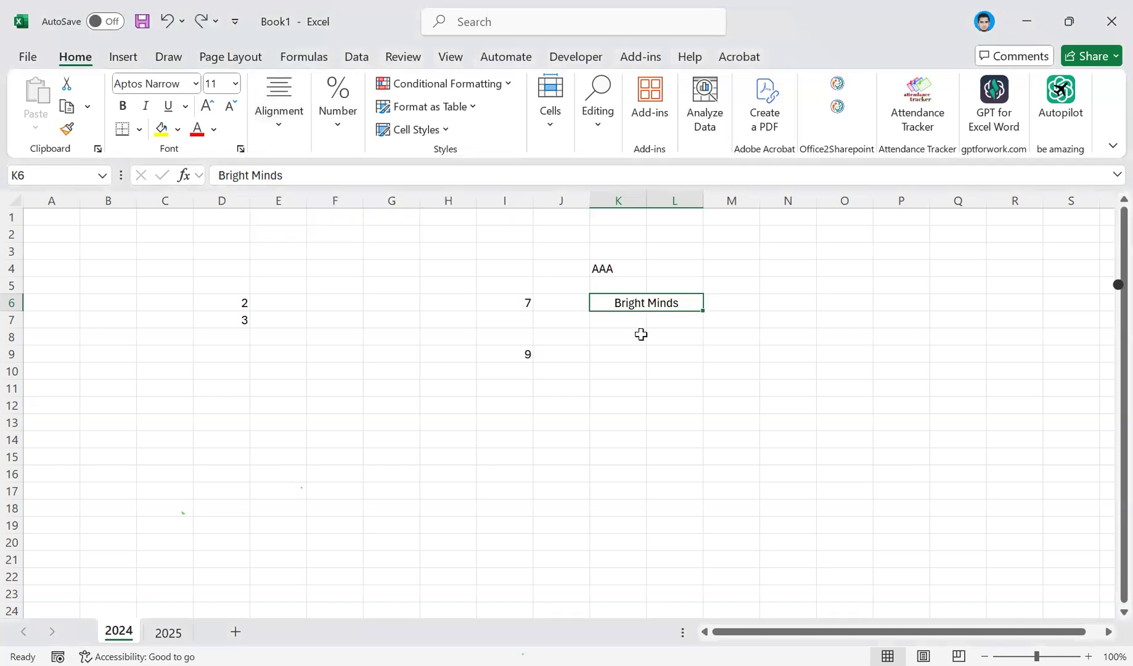
key(ctrl+z)
key(ctrl+z)
key(ctrl+z)
key(ctrl+z)
key(ctrl+z)
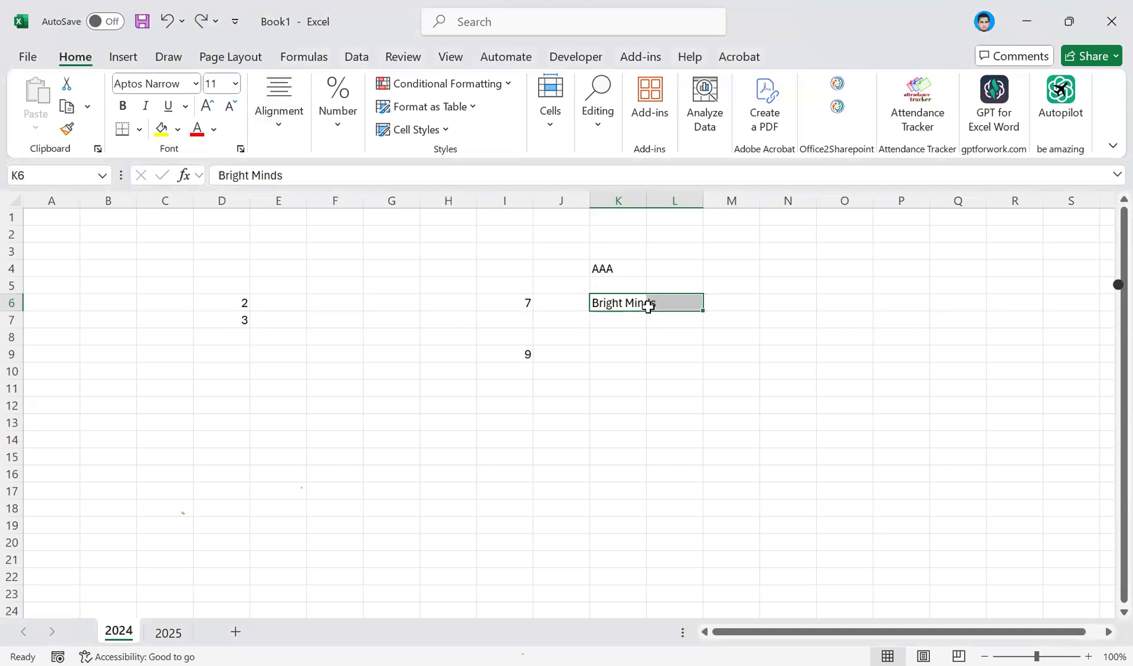
key(ctrl+z)
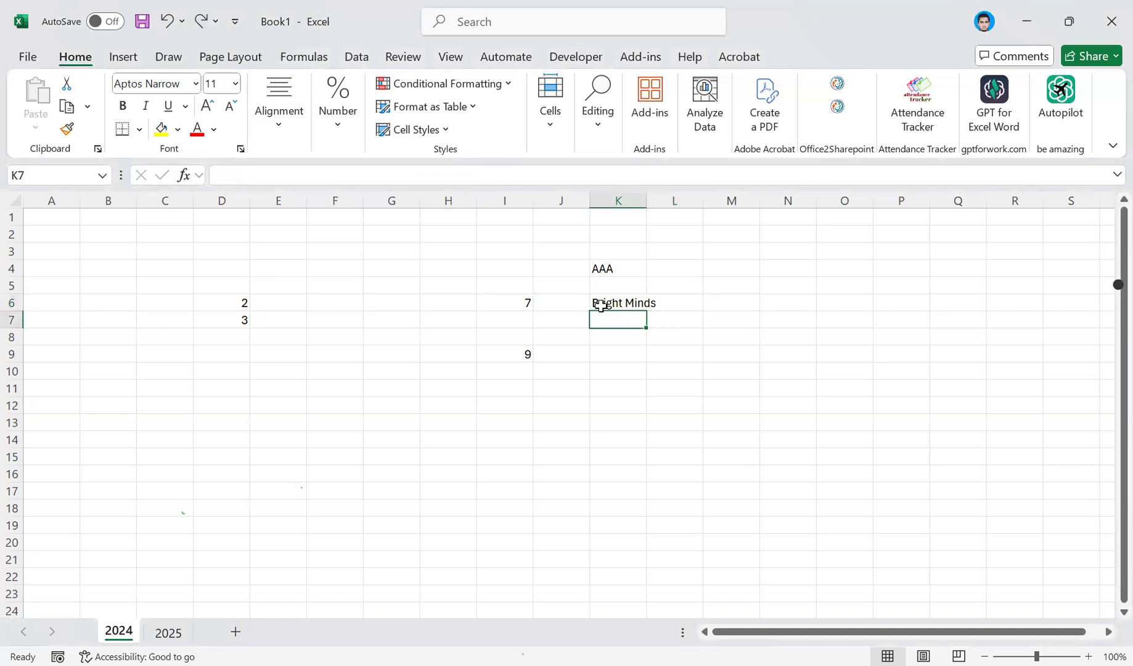
Clear the text Bright Minds from cell K6 and go to cell K10.
click(600, 306)
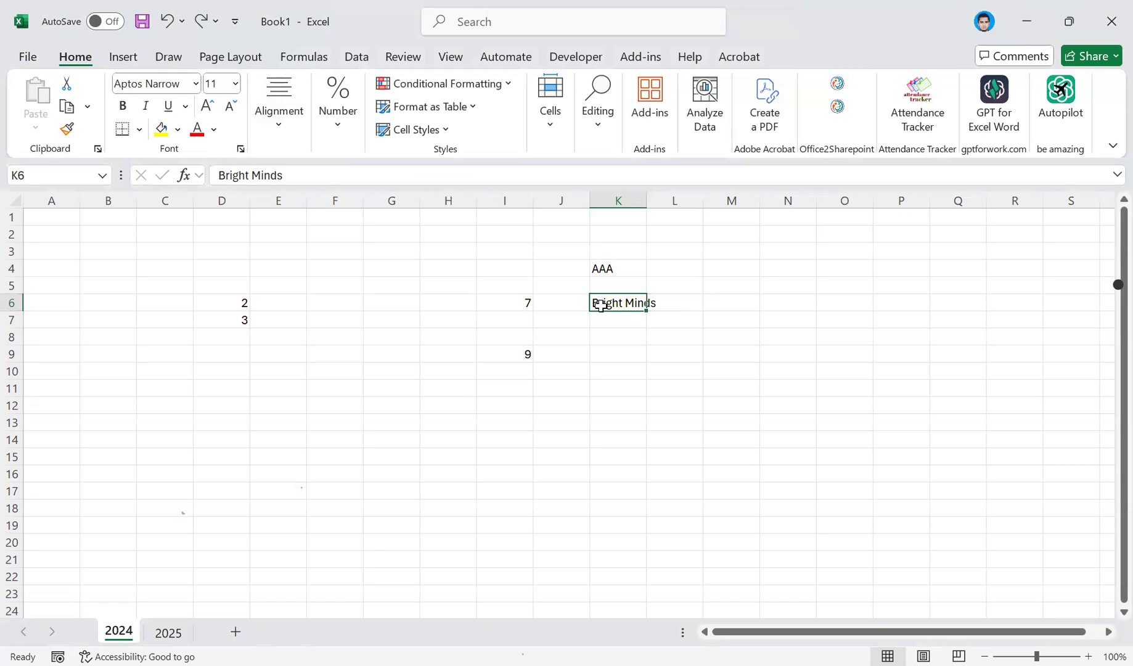
double_click(601, 305)
key(ctrl+a)
key(Delete)
click(630, 369)
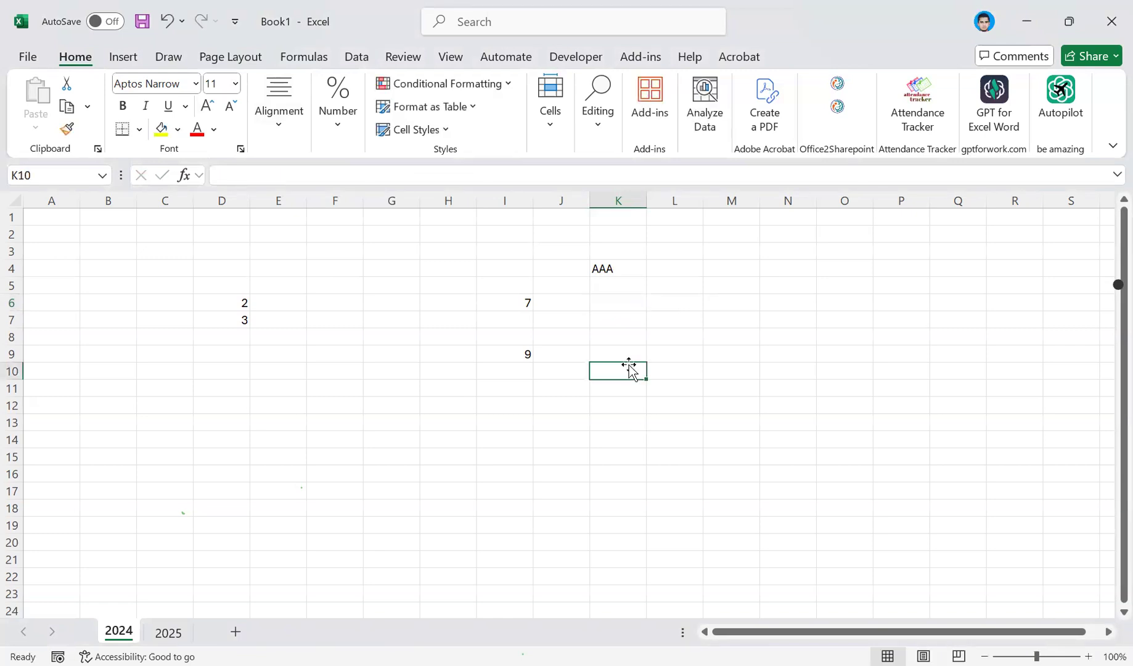
Enter the text Bright minds in cell K10.
text(Bright)
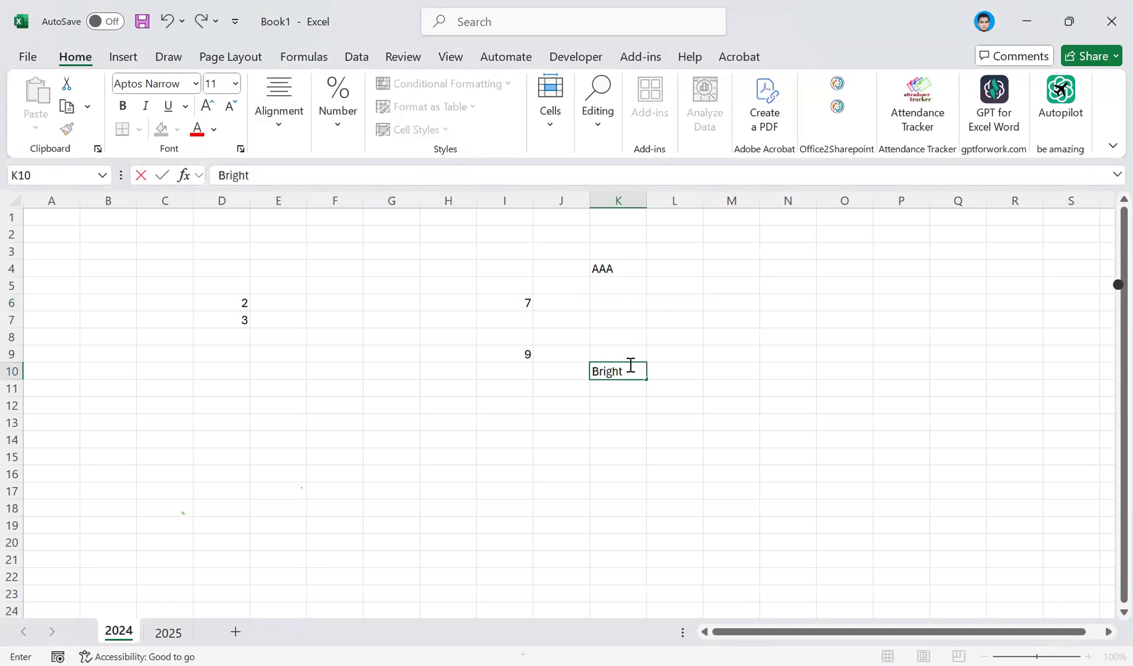
text( minds)
key(BackSpace)
key(BackSpace)
text(ds)
key(Return)
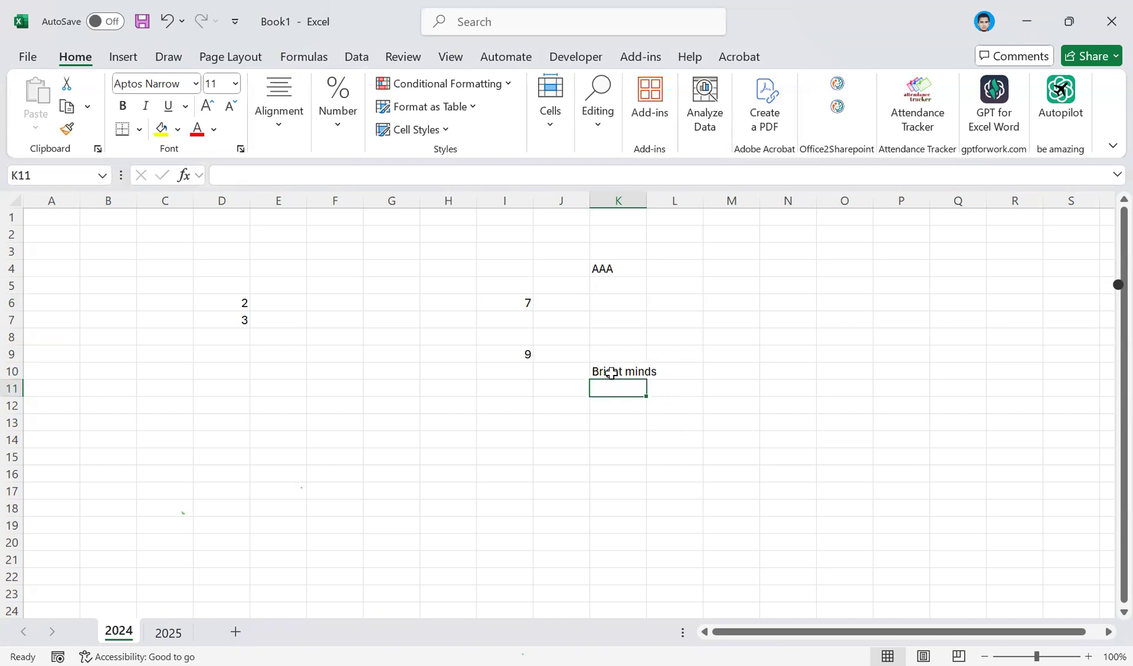
Apply text wrapping to K10:L10, and select each of the two cells to check the layout.
click(610, 373)
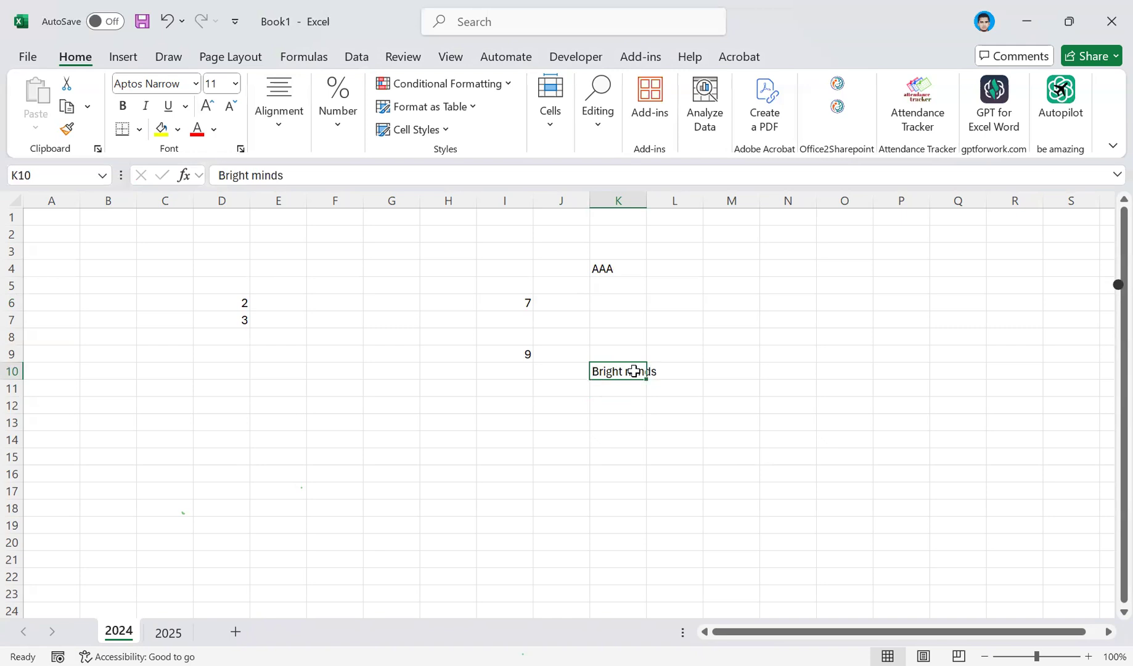
drag(635, 370, 657, 370)
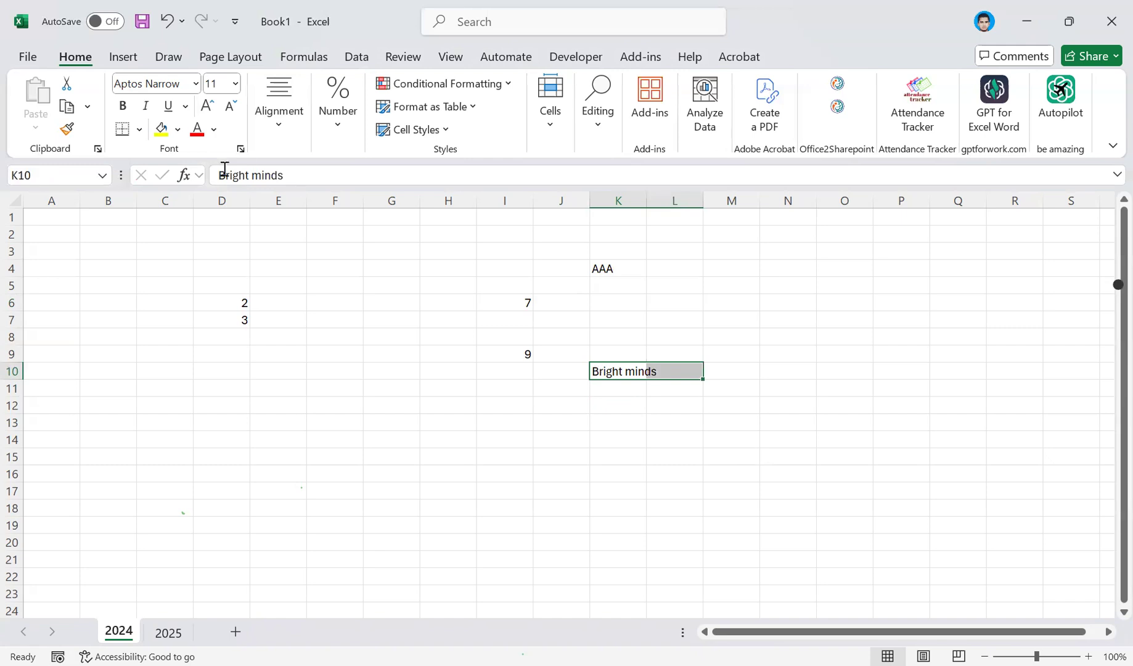
click(276, 127)
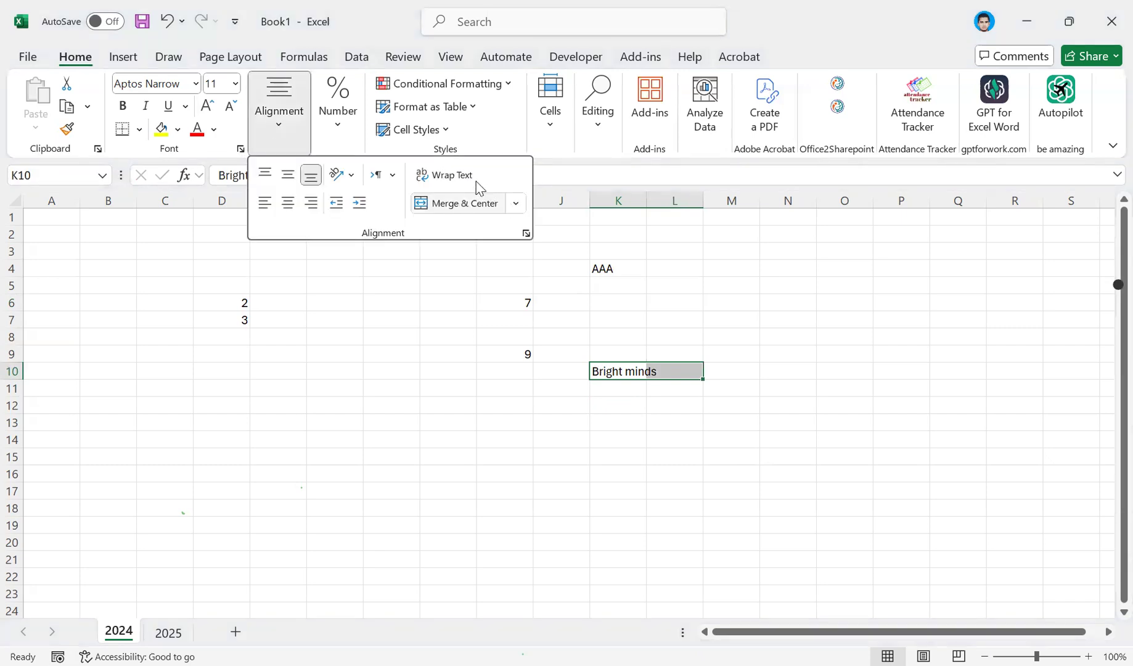
click(514, 203)
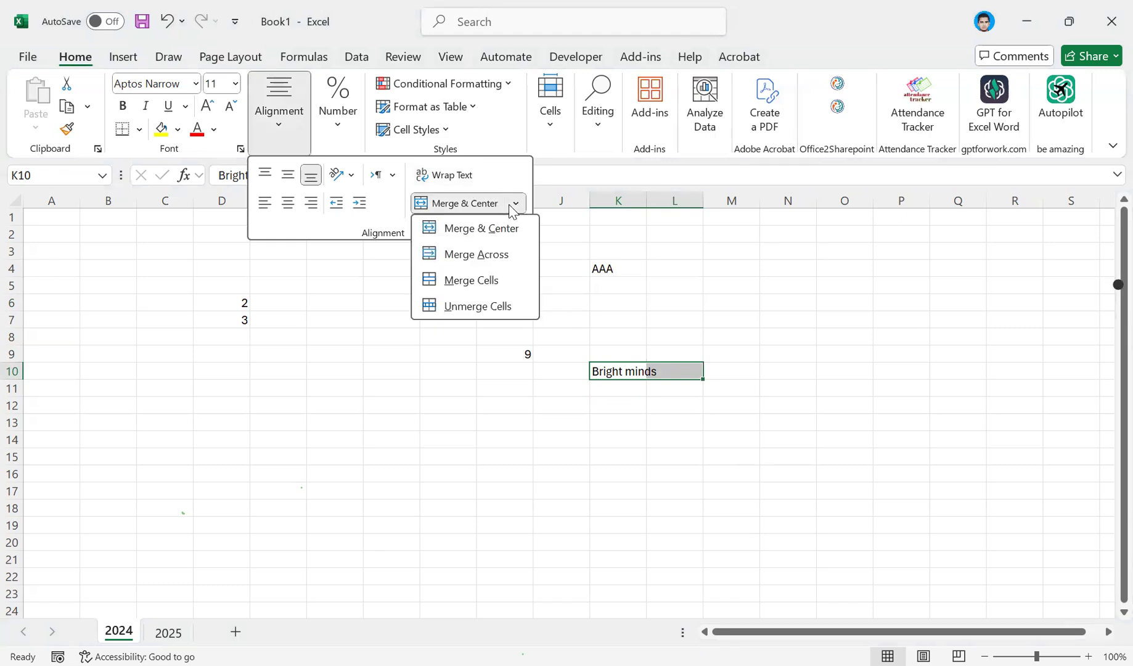
click(466, 176)
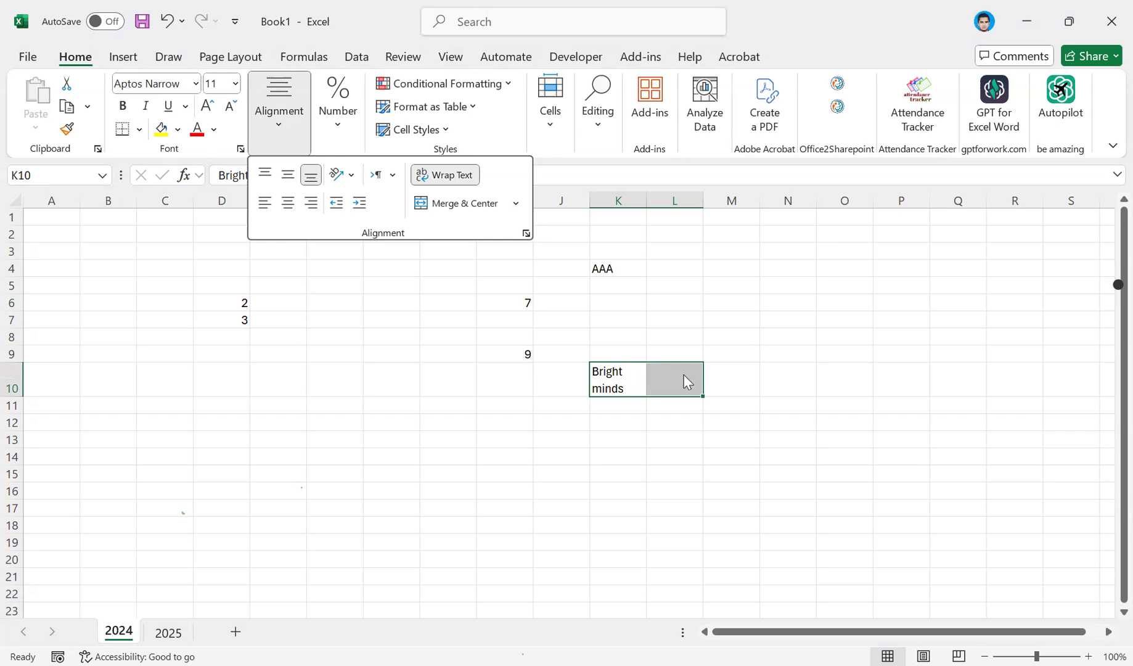
key(Escape)
click(628, 379)
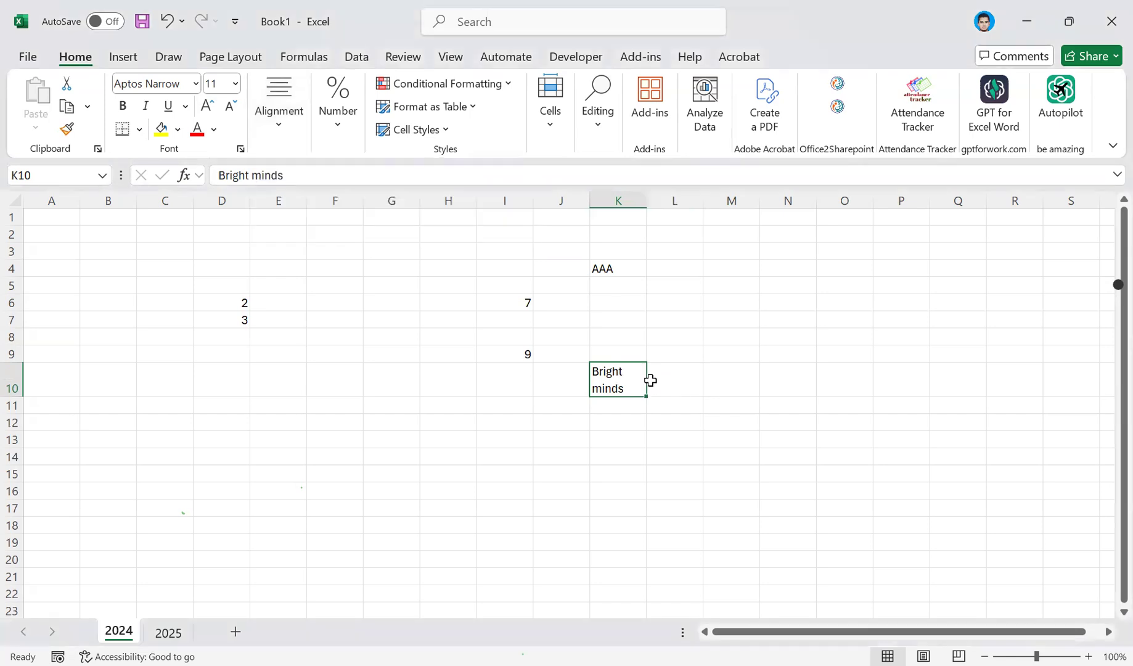
click(664, 383)
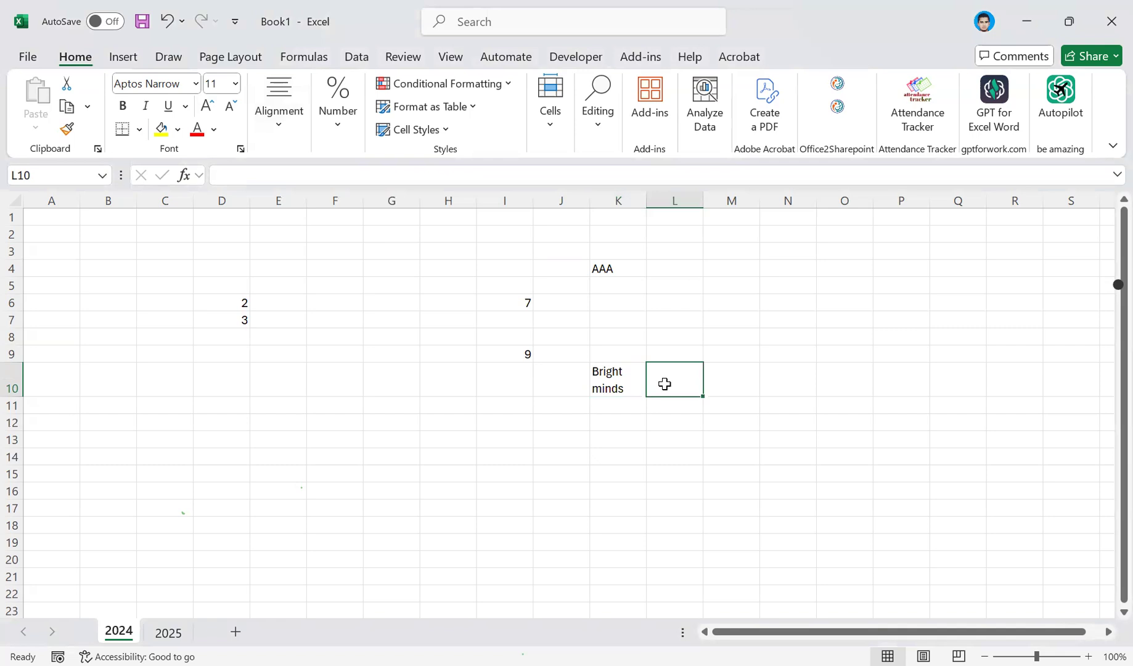
Undo the text wrapping on K10:L10, redo it, and undo it again to compare both layouts.
click(621, 377)
key(ctrl+z)
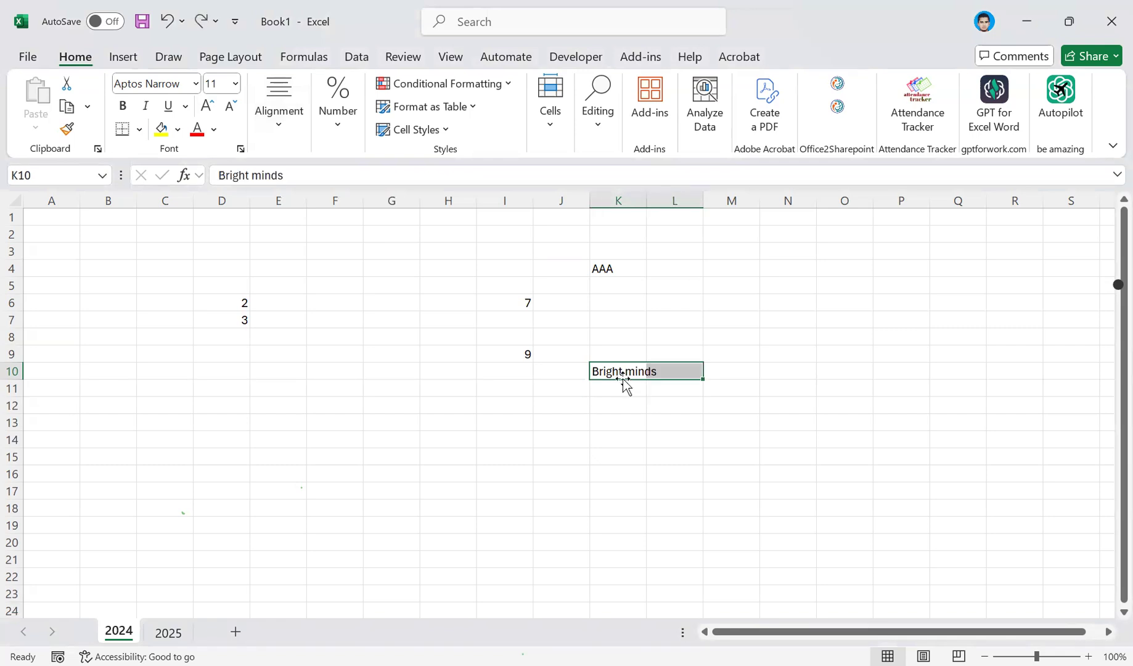
click(625, 386)
click(635, 371)
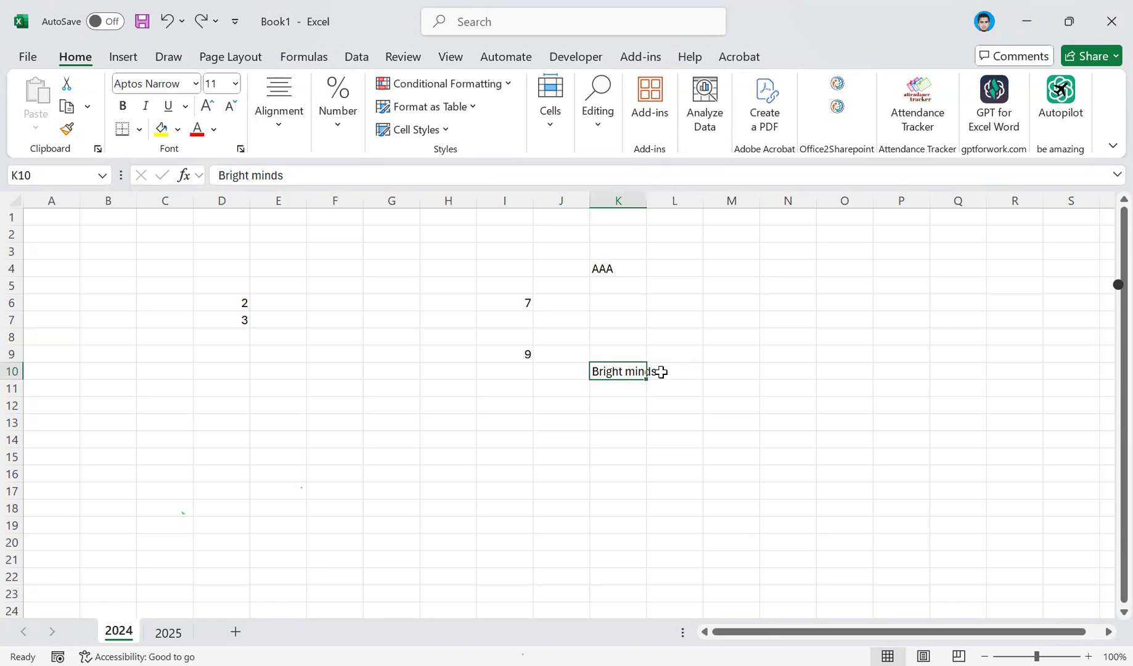
key(ctrl+y)
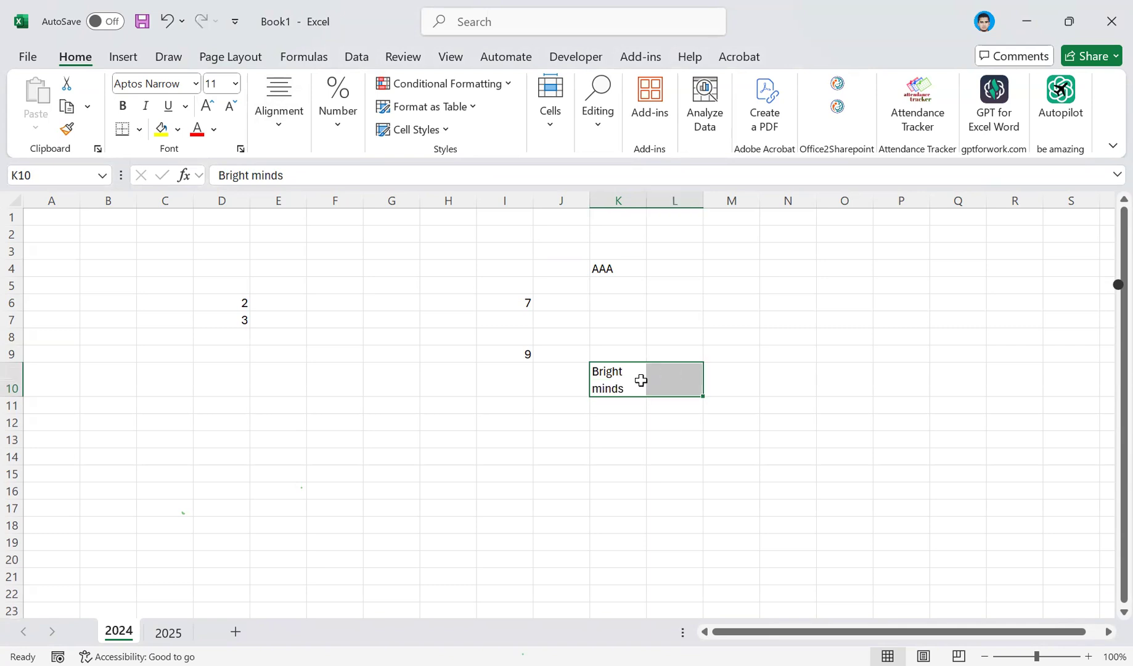
click(618, 389)
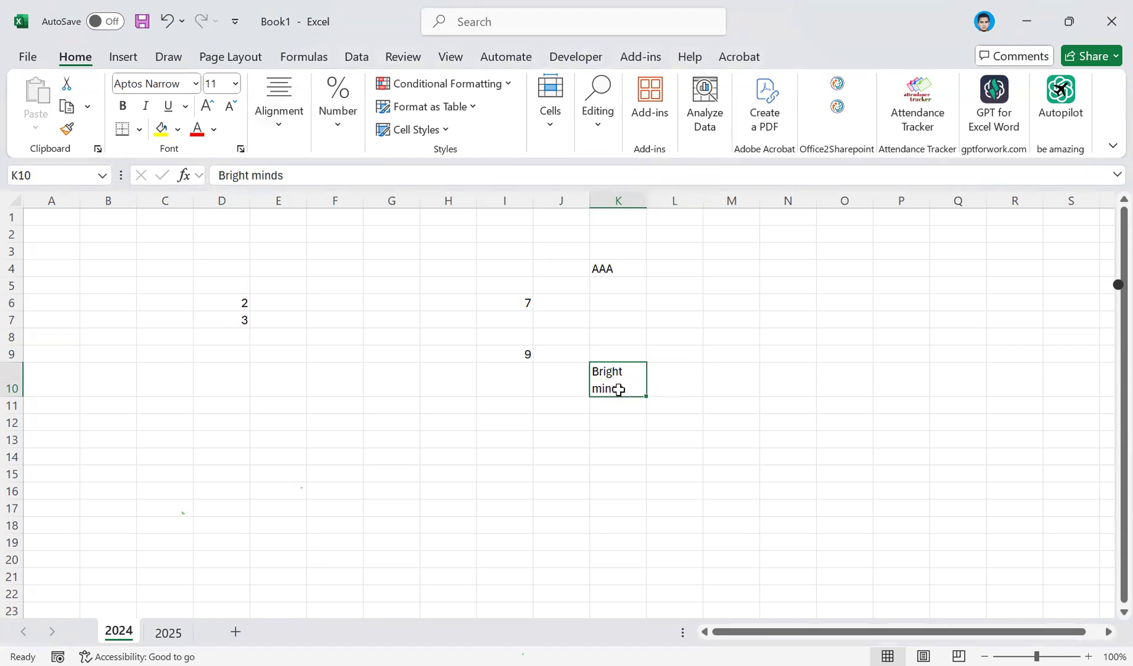
key(ctrl+z)
click(612, 369)
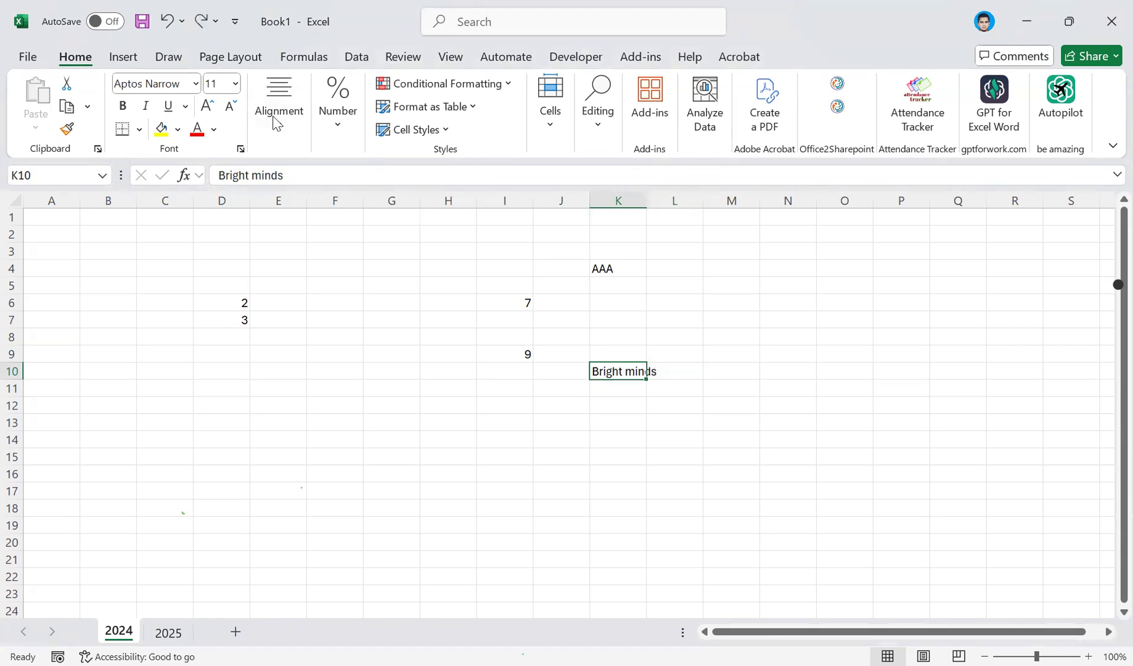
Turn text wrapping on and off for K10 alone, and center its text horizontally.
click(276, 120)
click(454, 175)
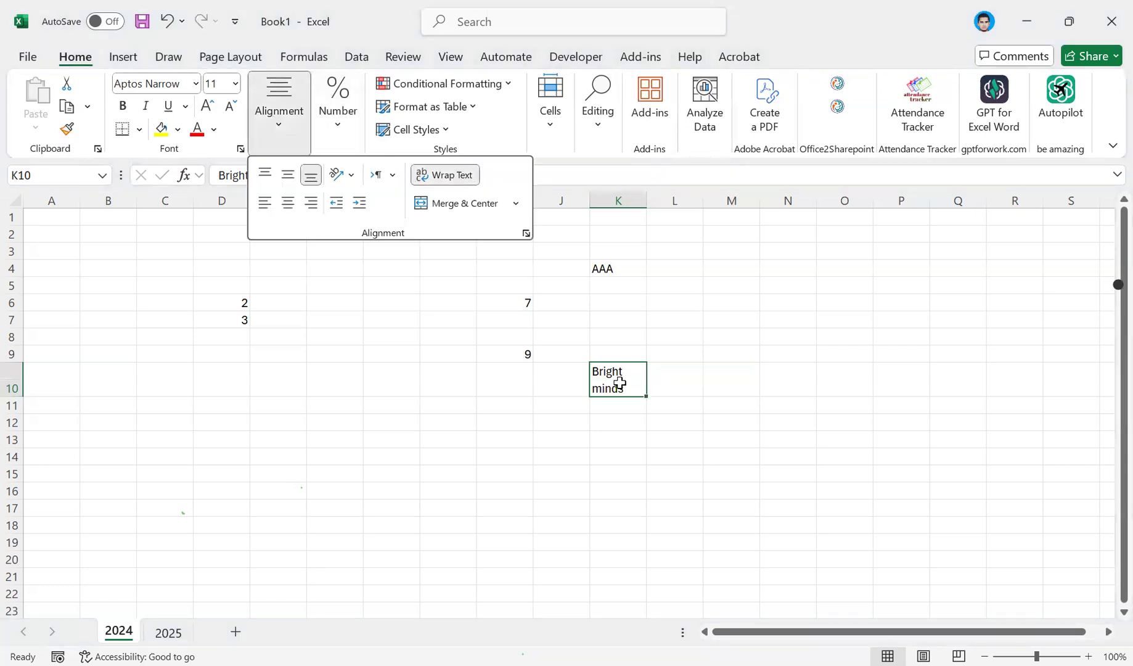
click(619, 382)
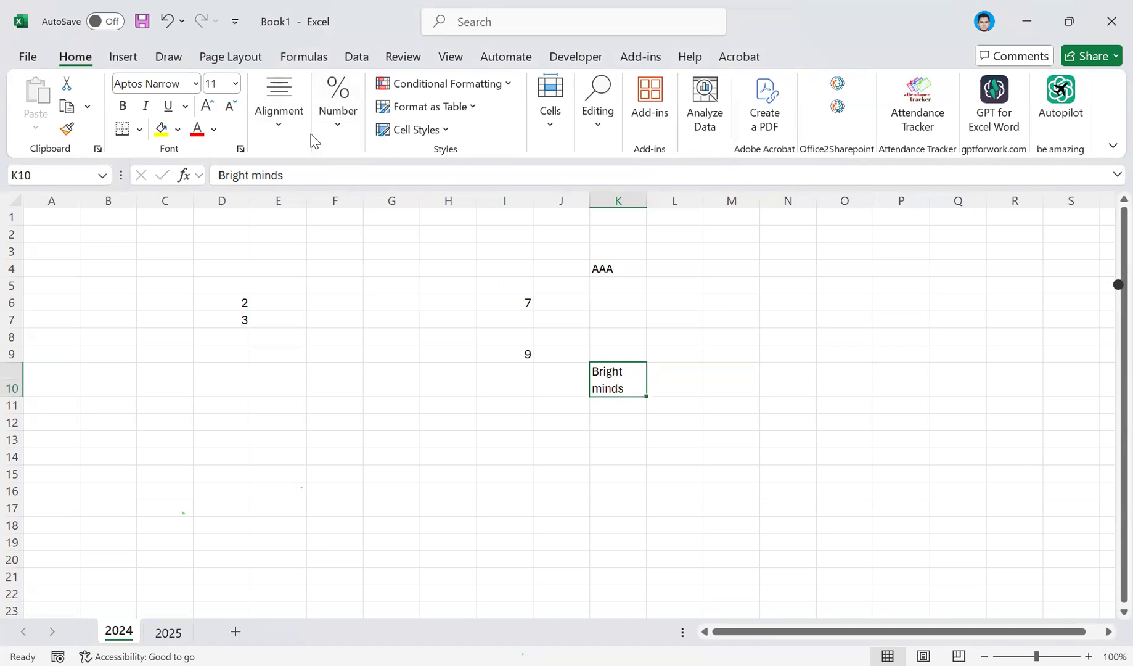
click(449, 200)
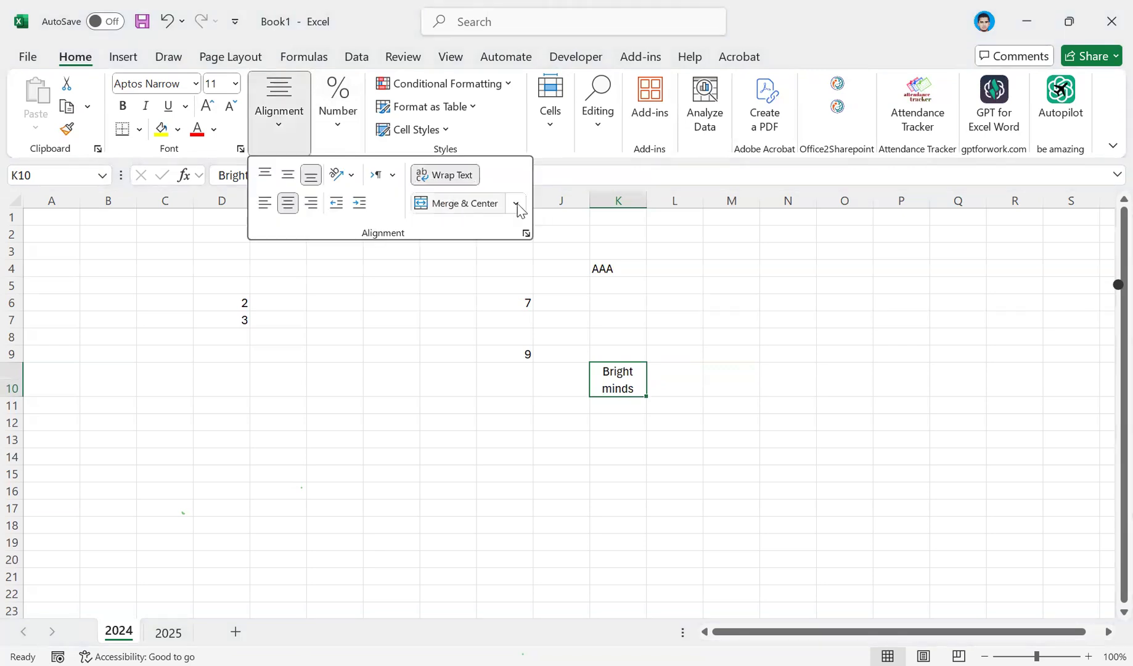
click(439, 179)
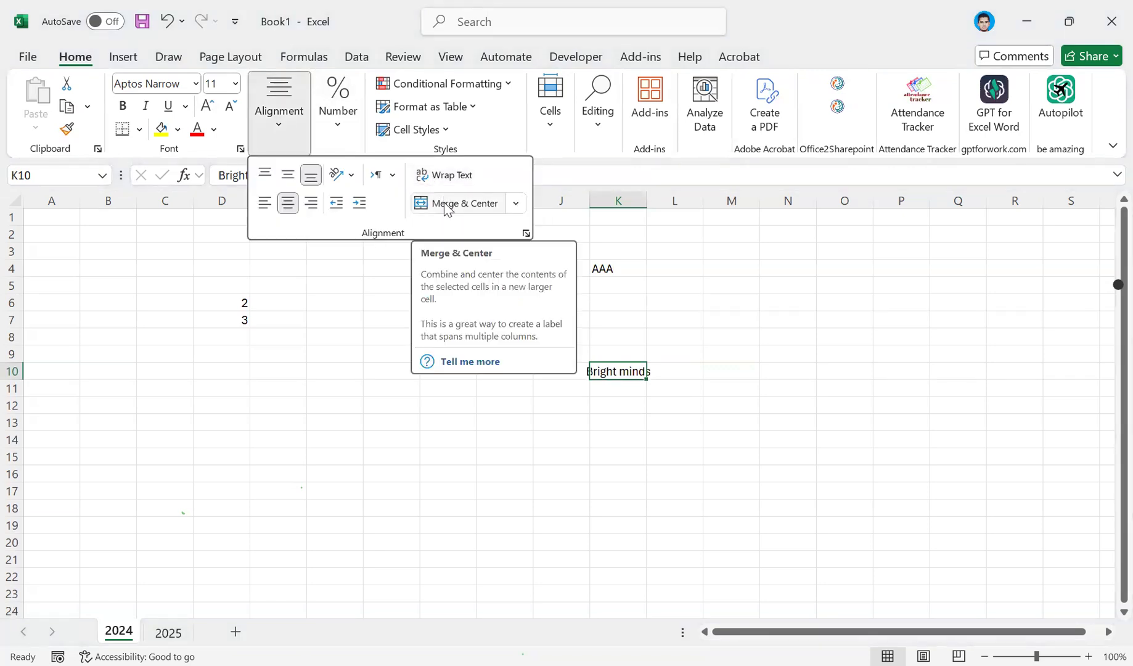
click(633, 387)
Merge and center K10:L10, and view the other merge options while keeping the cells merged.
drag(646, 363, 675, 370)
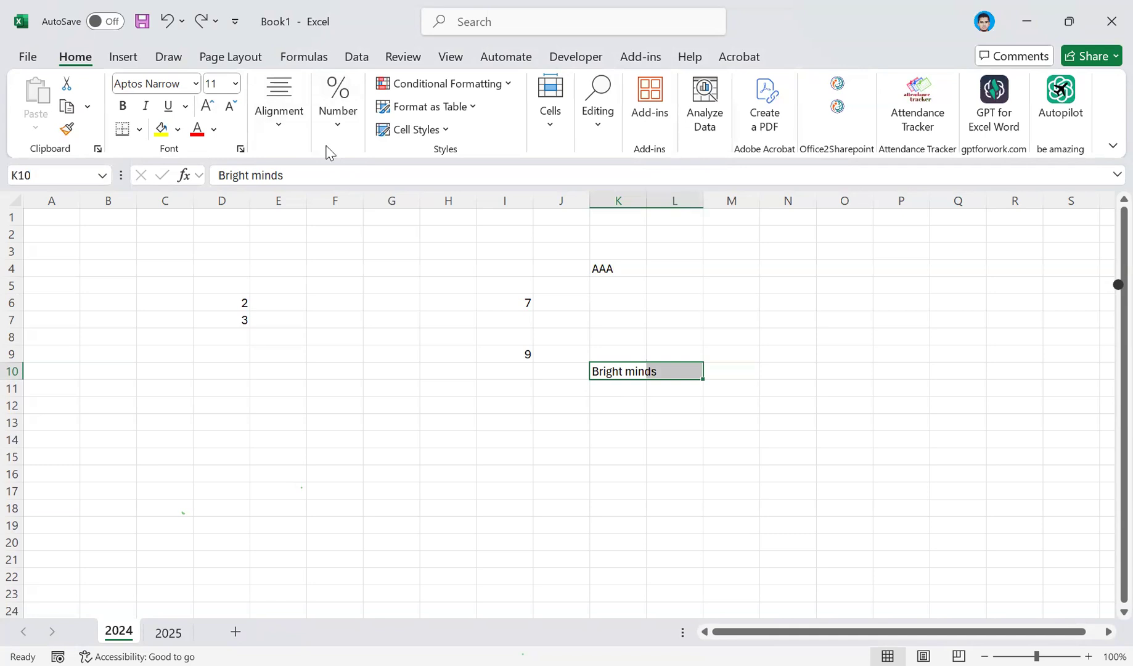
click(282, 129)
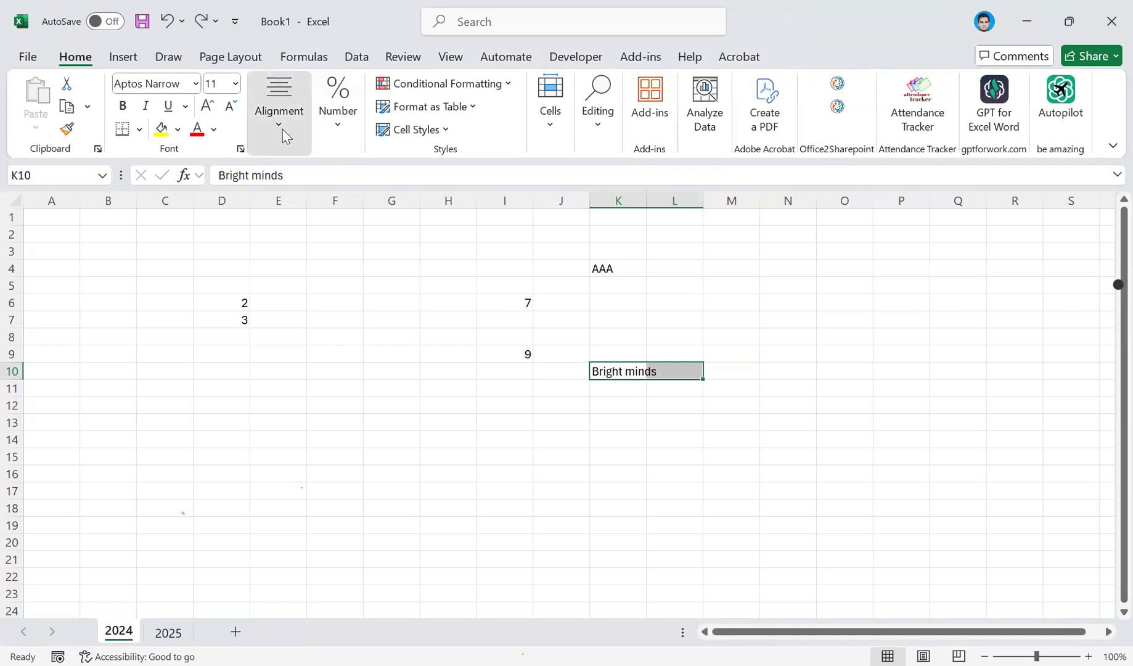
click(448, 207)
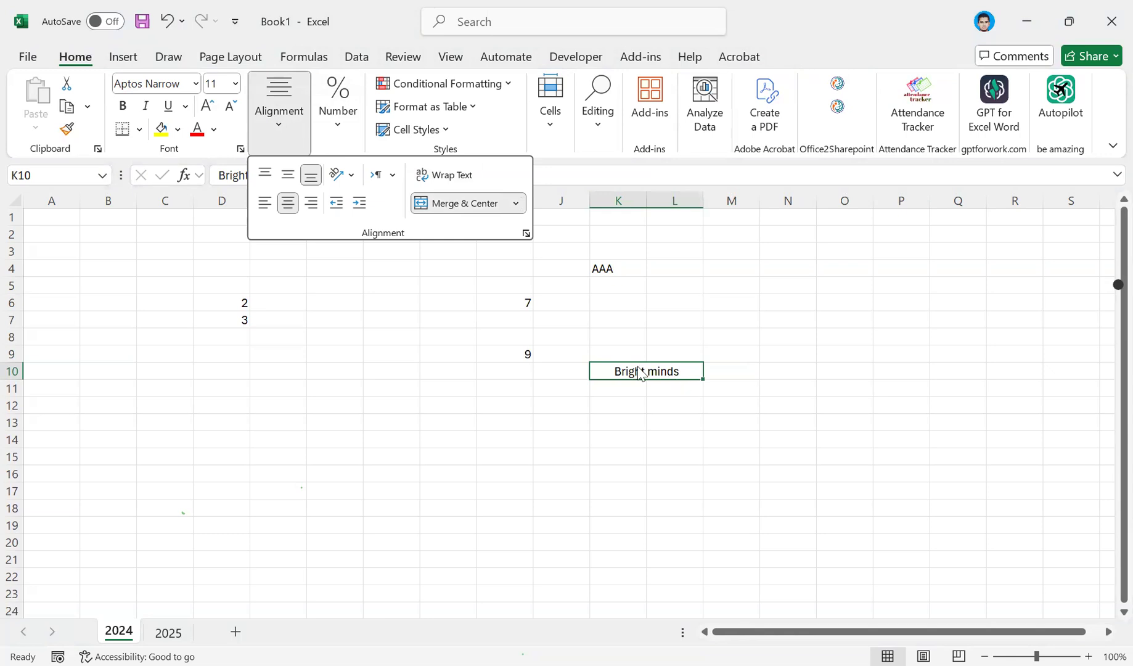
click(514, 204)
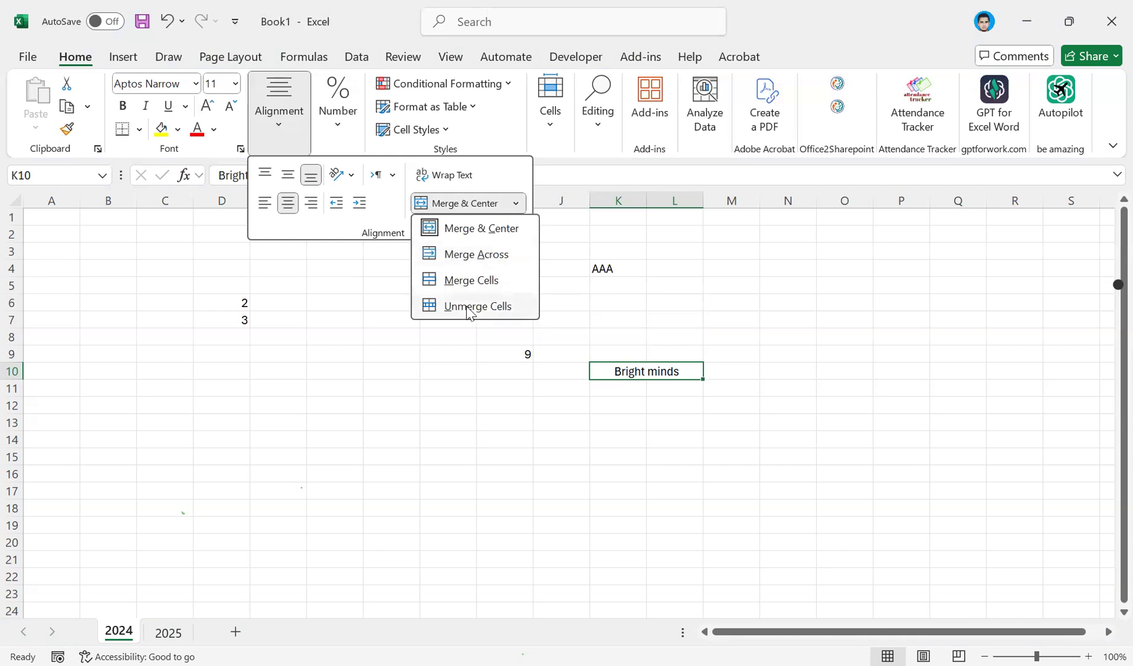
click(491, 227)
click(493, 206)
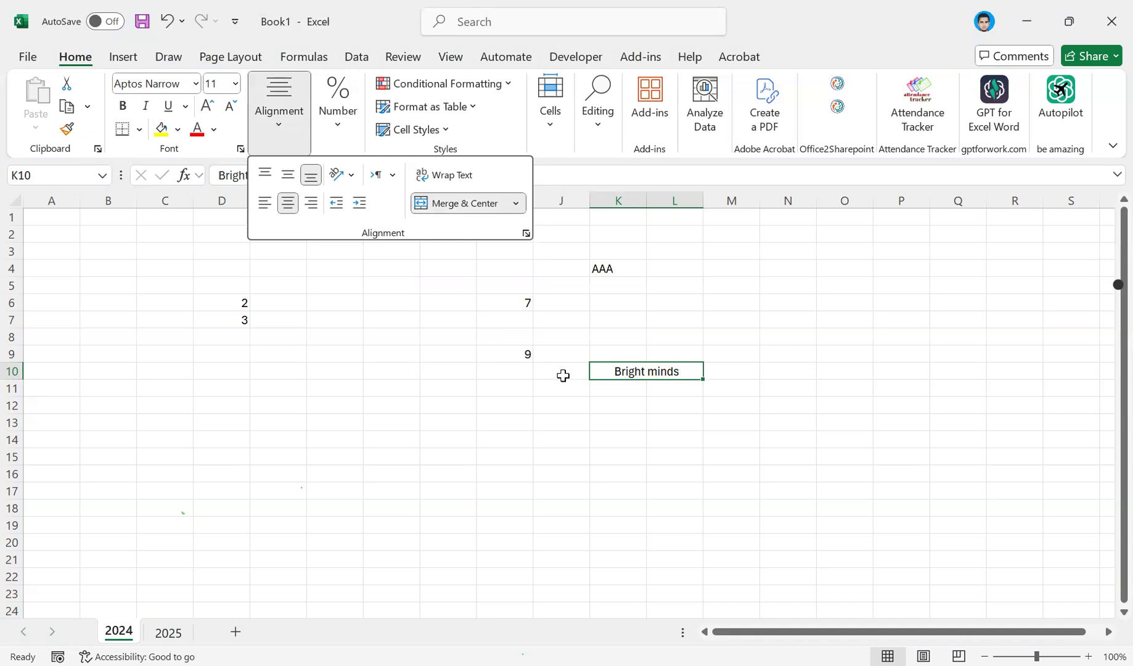
click(273, 419)
drag(260, 426, 611, 421)
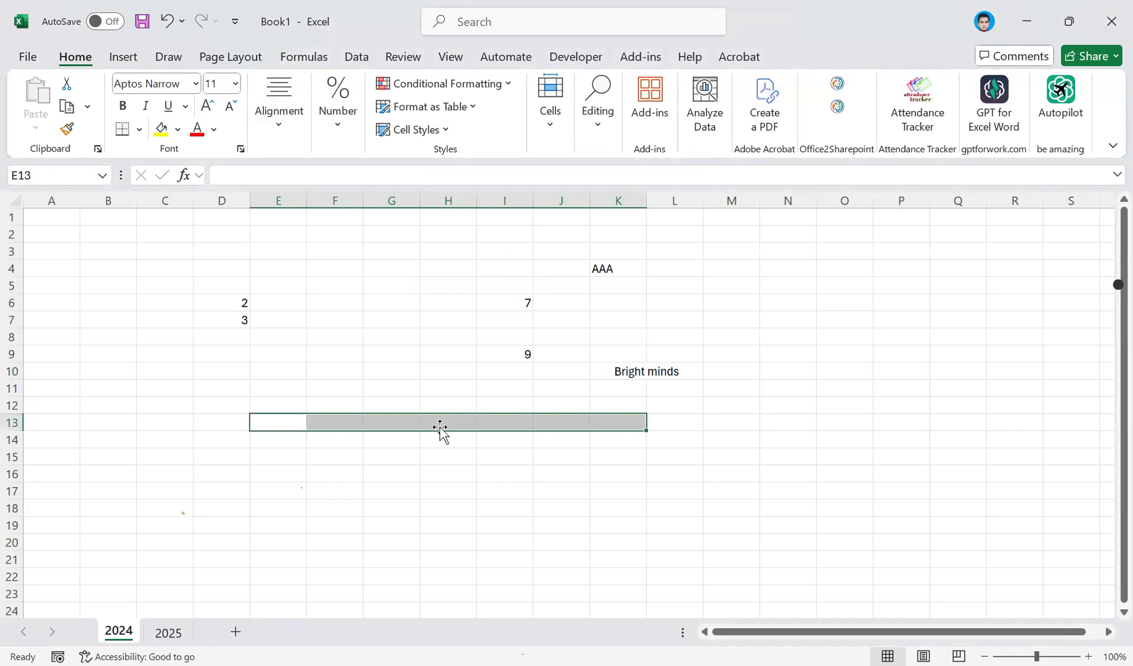
key(shift+Left)
key(shift+Left)
key(shift+Left)
Enter the text Excel is a spreadsheet in cell E13.
click(295, 417)
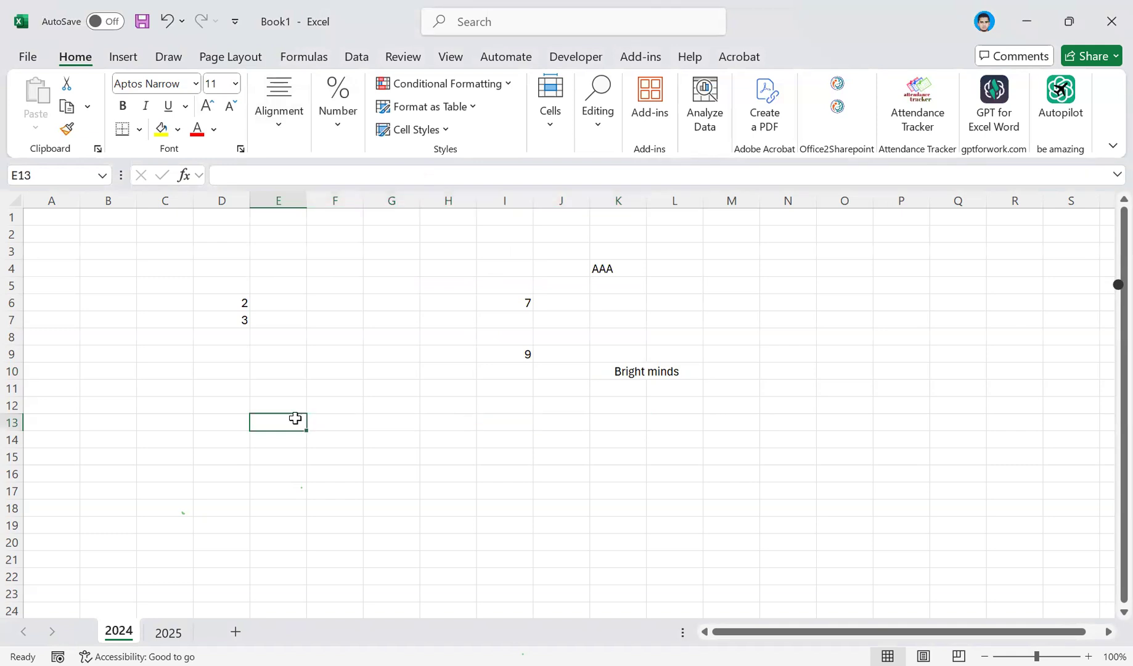
text(Ex)
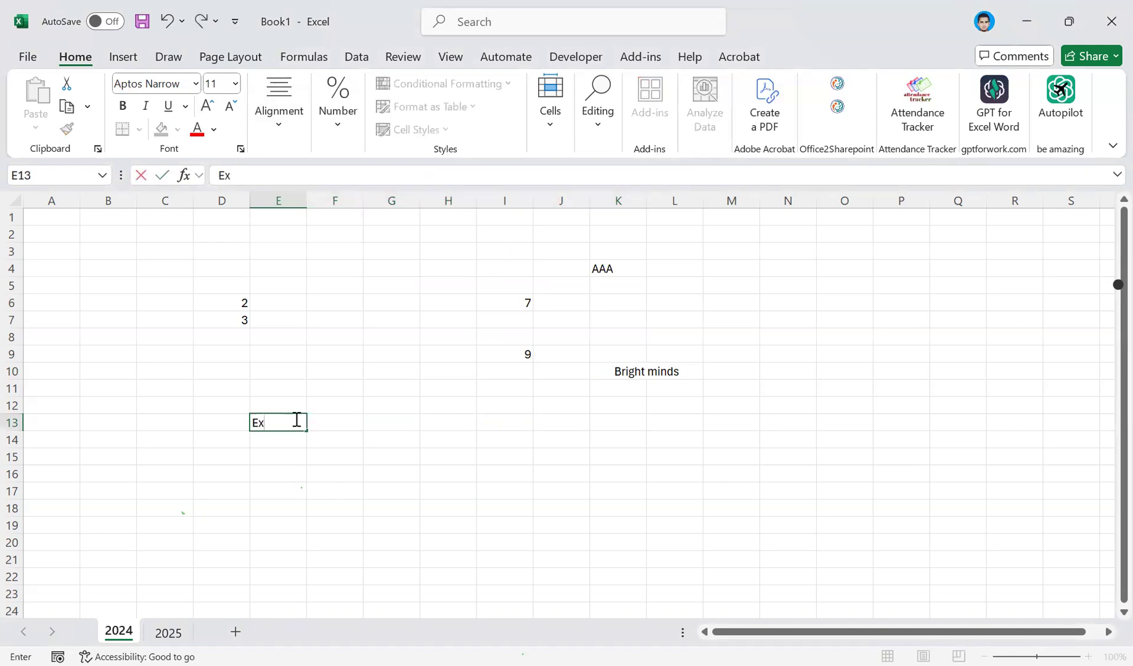
text(cei)
text( is)
text(a)
text( spread)
text(sheet)
click(296, 420)
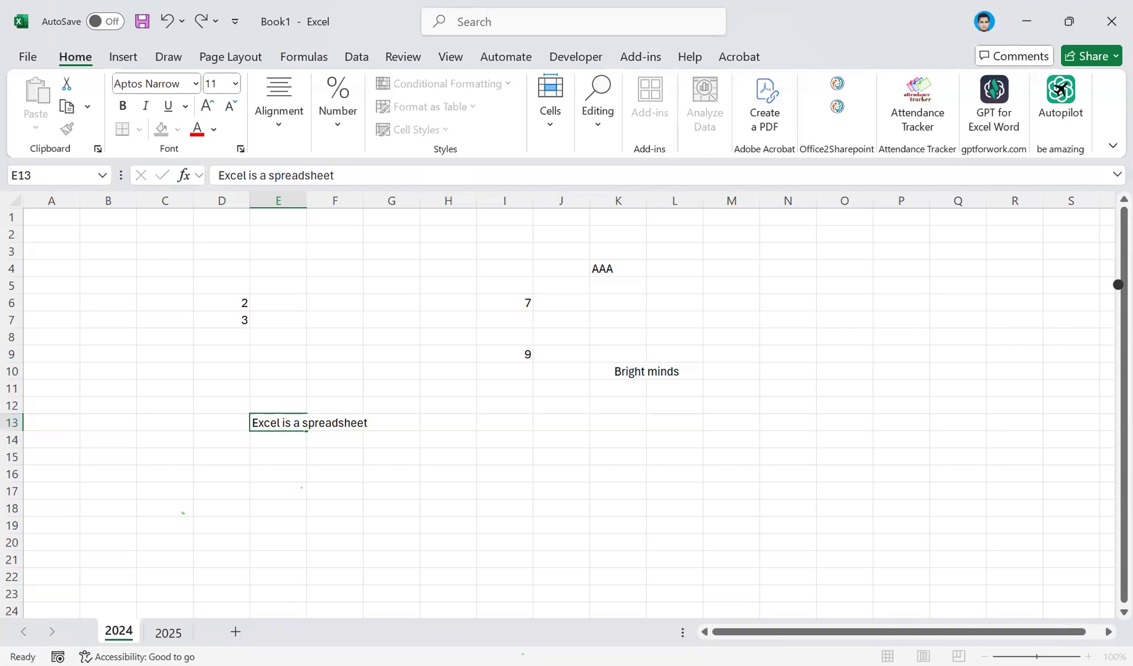
key(ctrl+s)
text(oft)
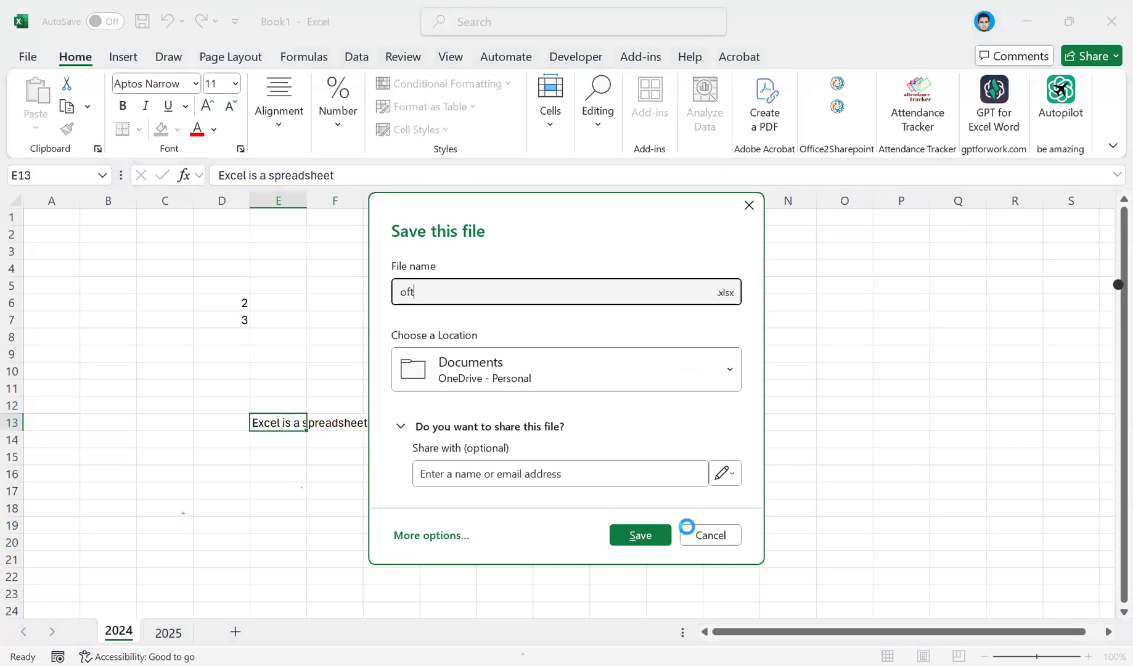
key(Escape)
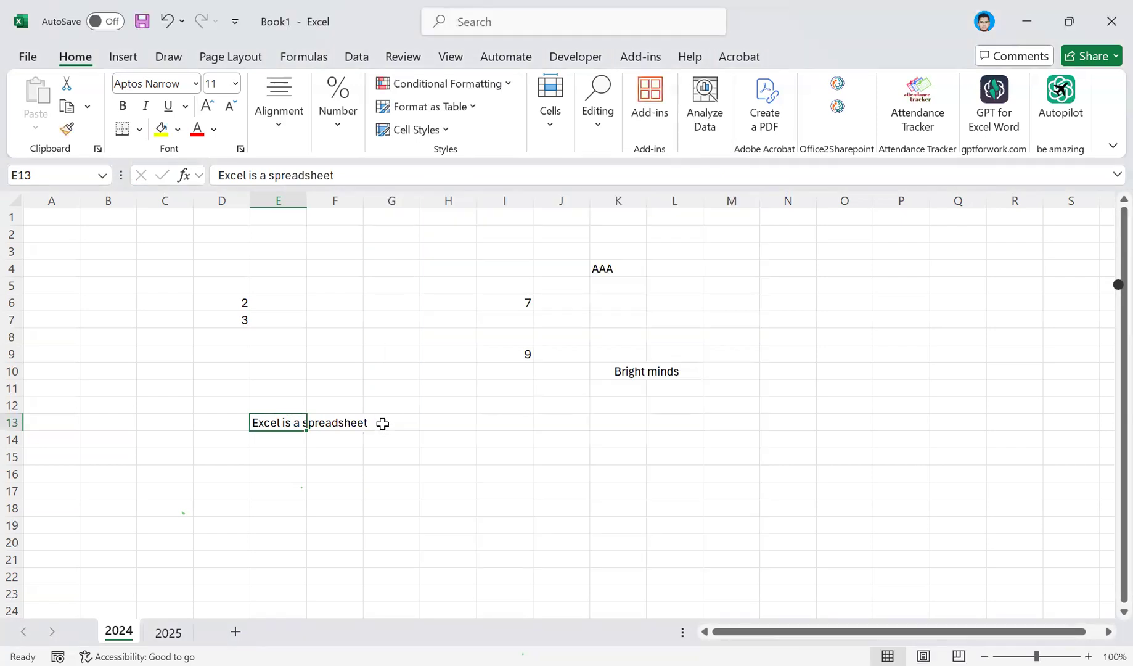
Append the word Software to the end of the text in cell E13.
click(382, 423)
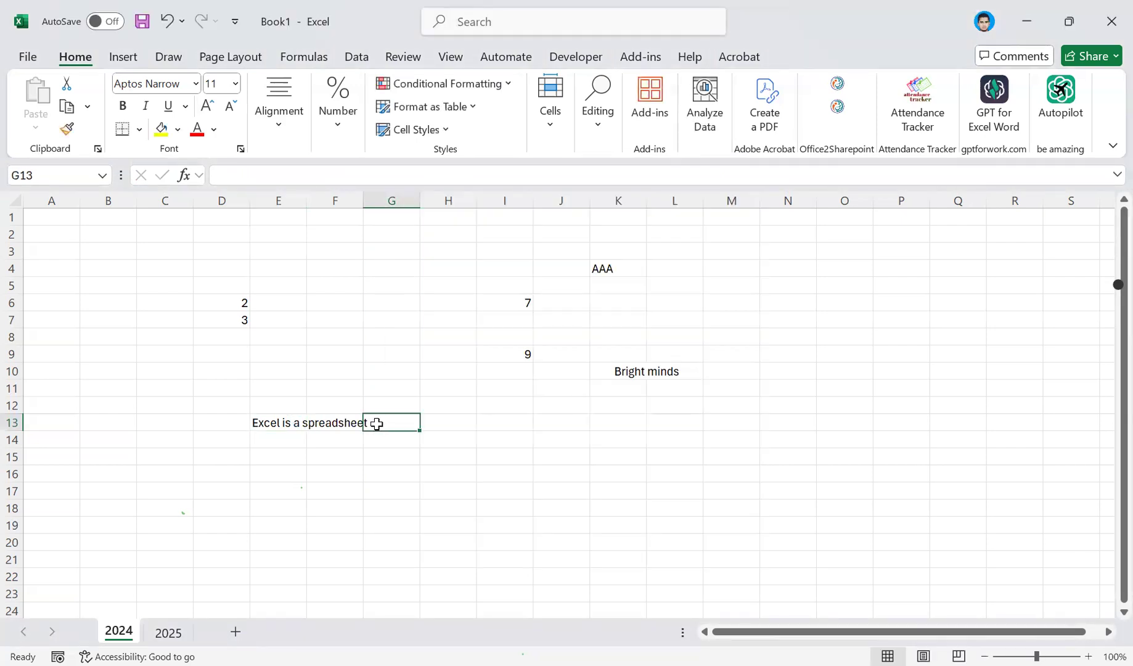
click(268, 424)
double_click(269, 425)
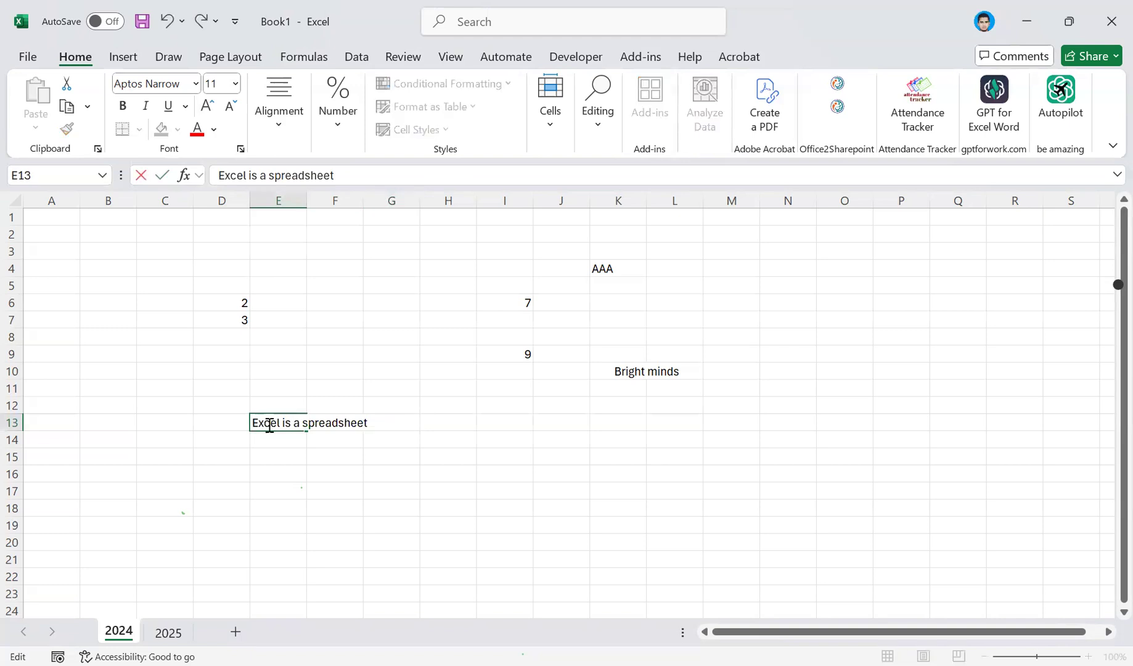
text(Software)
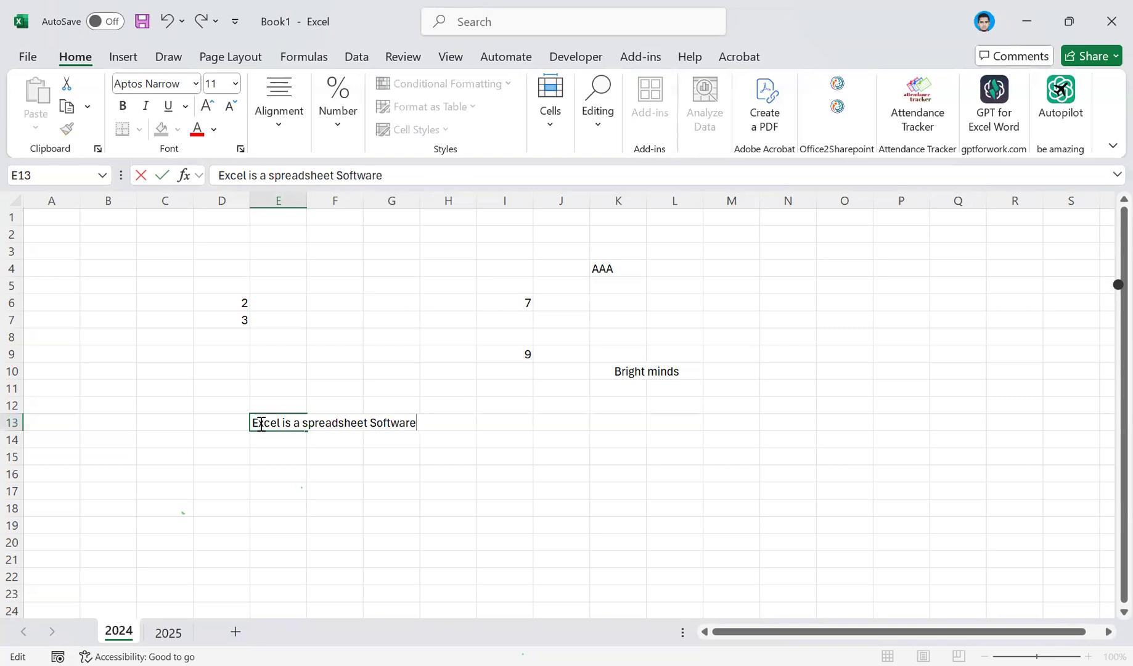
drag(283, 422, 422, 425)
click(299, 423)
key(Return)
Merge and center cells E13:G13, and select E3:M3 as another example range for merging.
drag(294, 422, 380, 425)
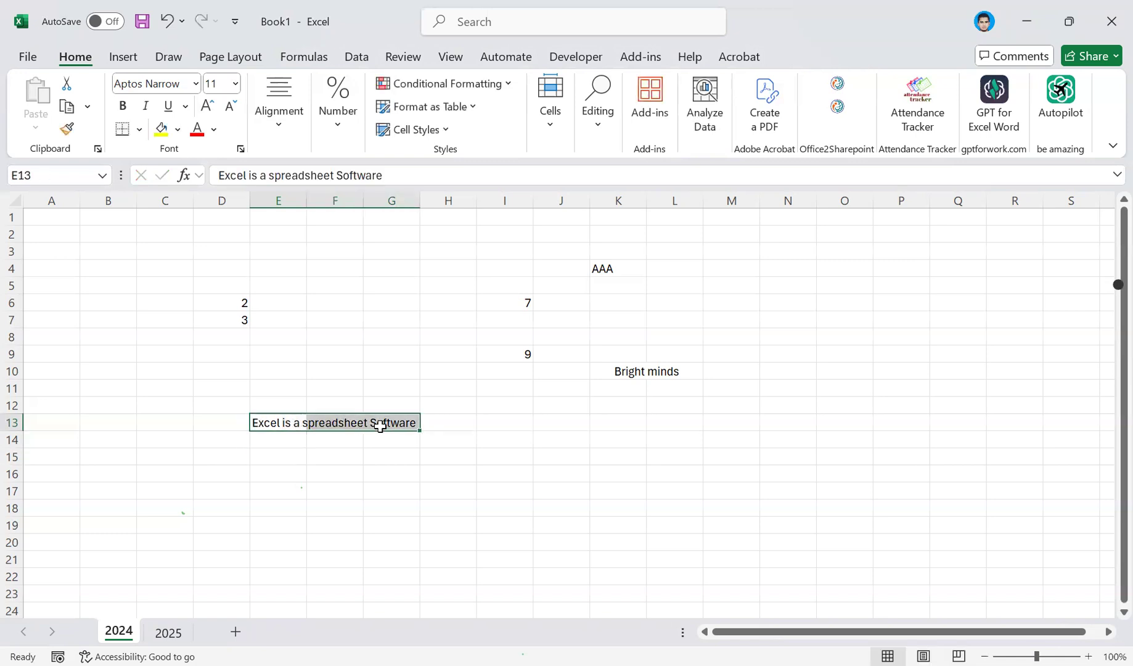
click(465, 201)
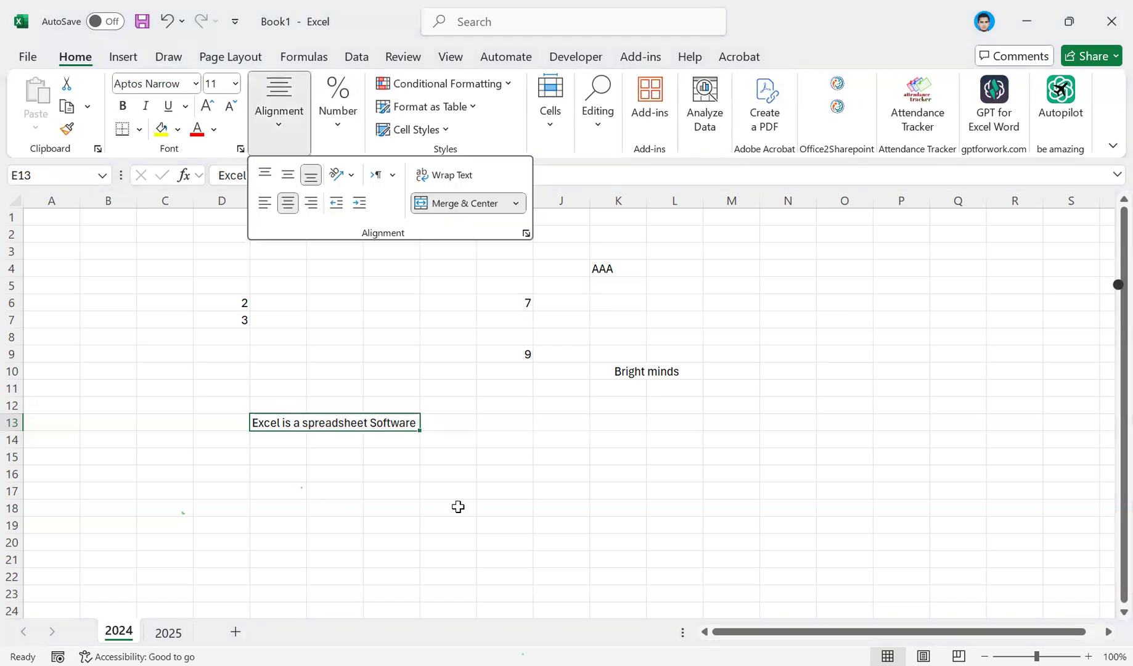
click(334, 507)
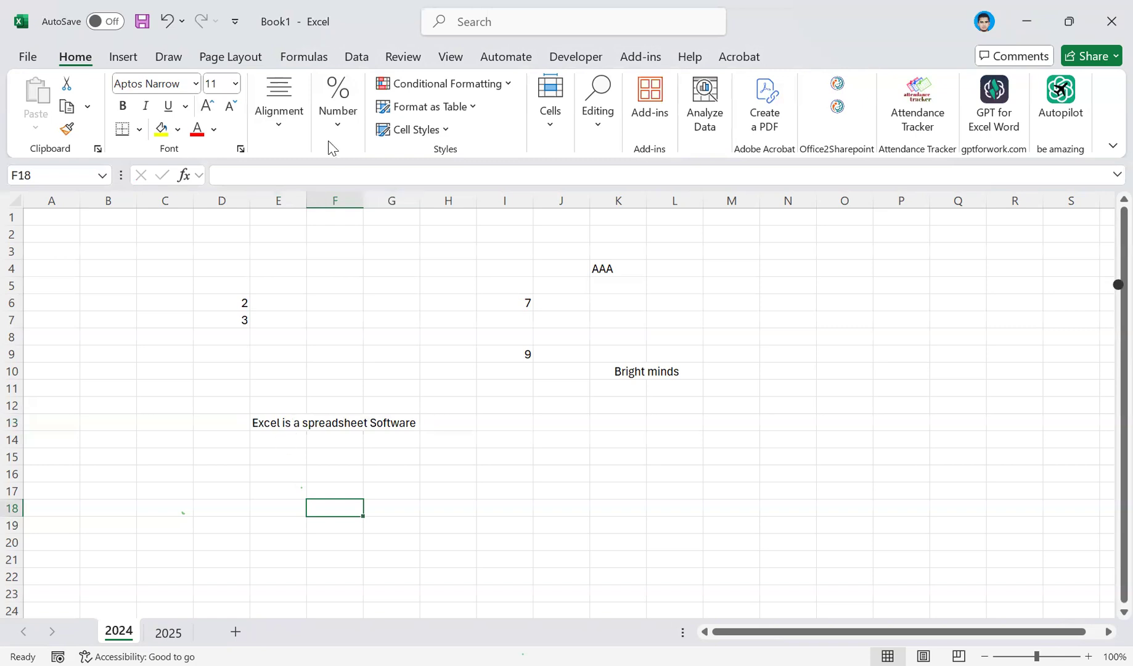
click(317, 114)
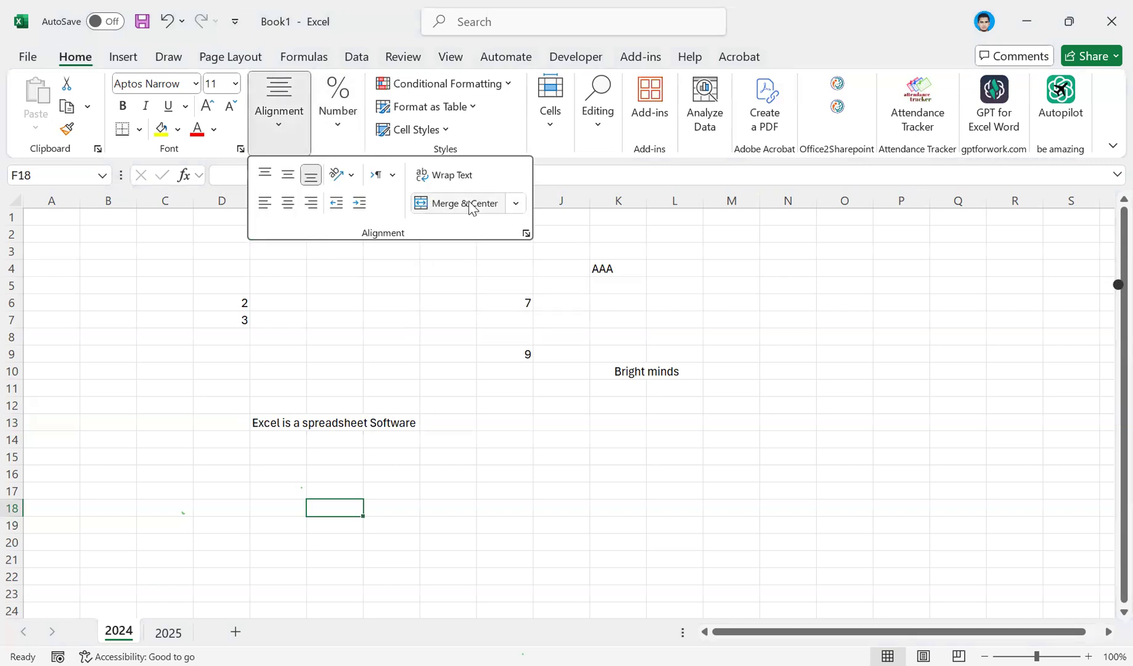
drag(277, 251, 735, 248)
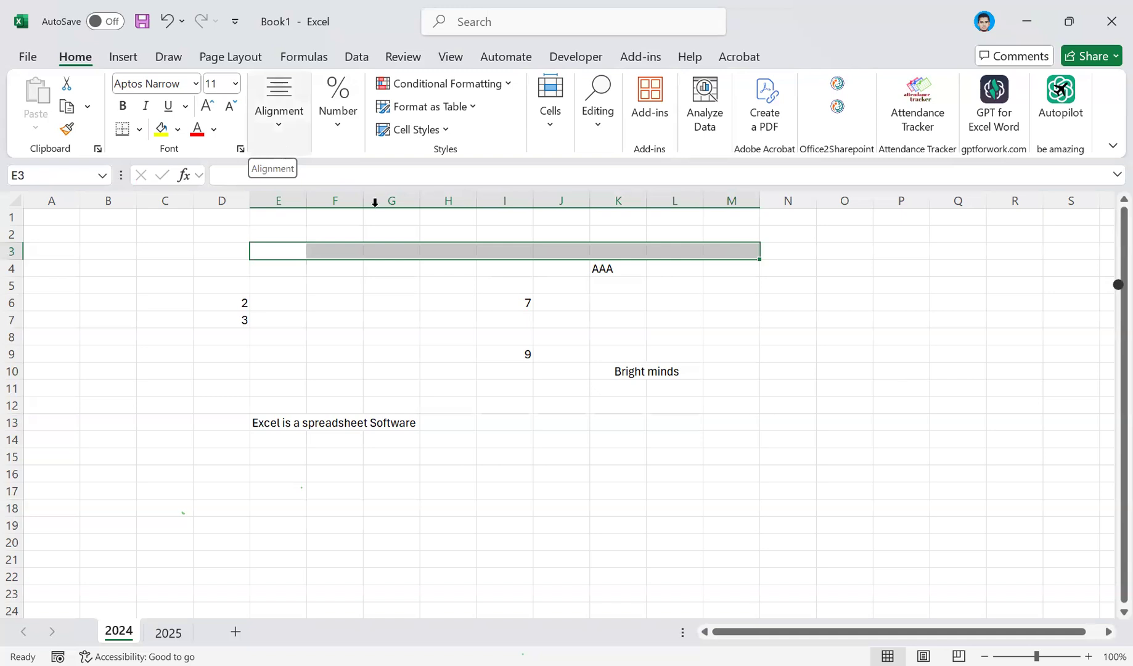
Unmerge the Bright minds cells K10:L10.
click(626, 374)
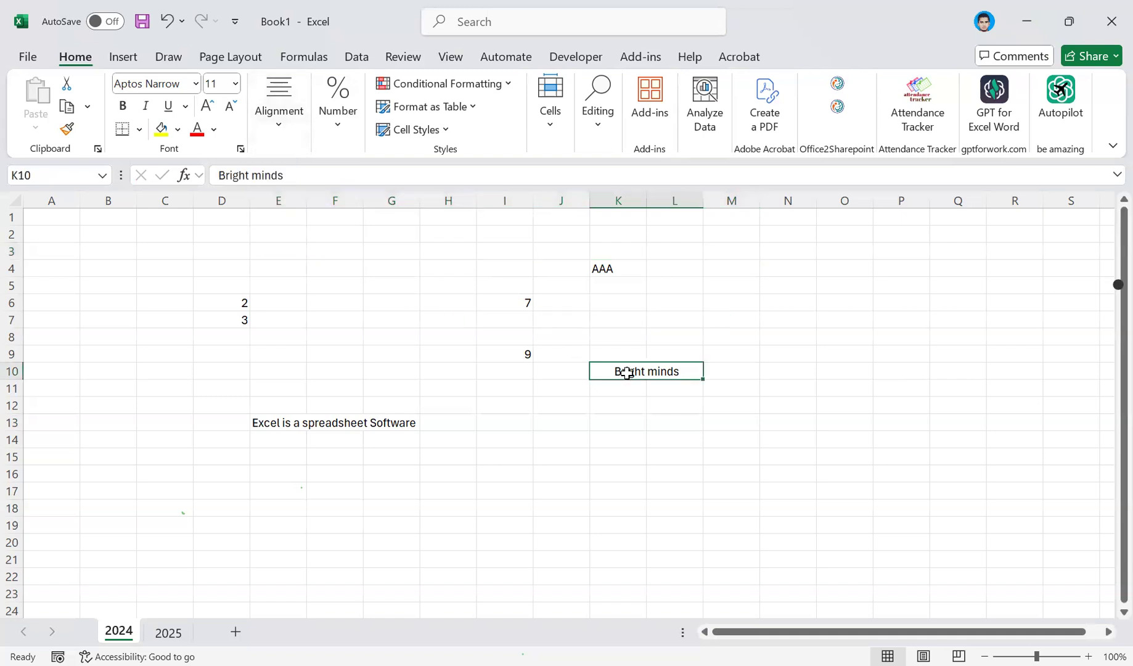
click(279, 128)
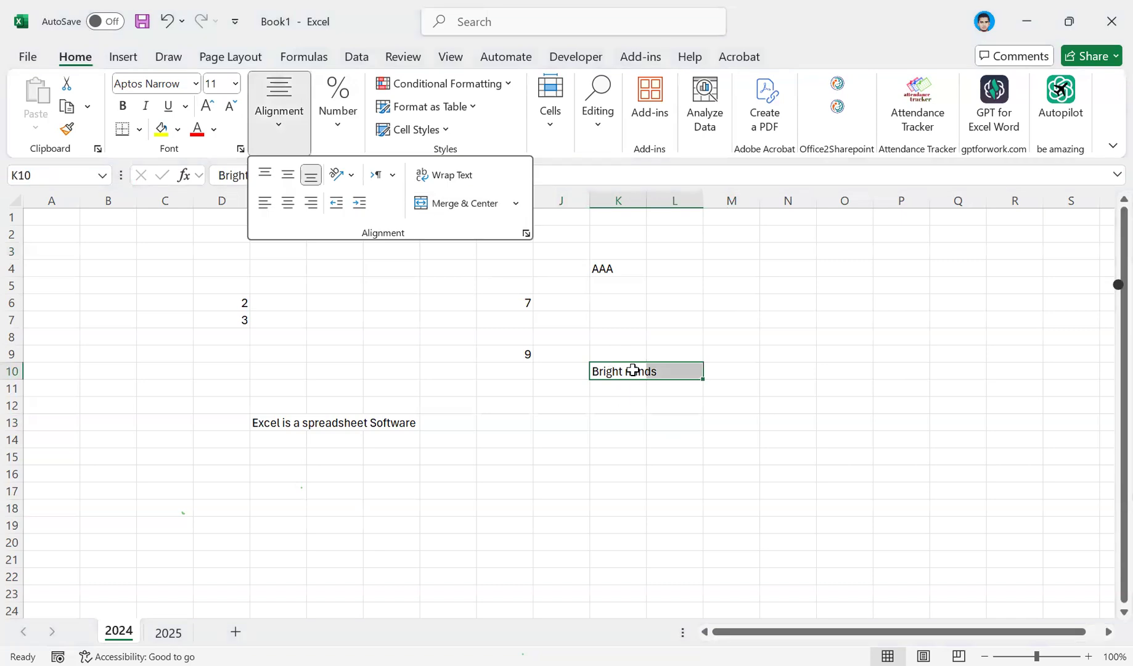
click(633, 421)
click(277, 133)
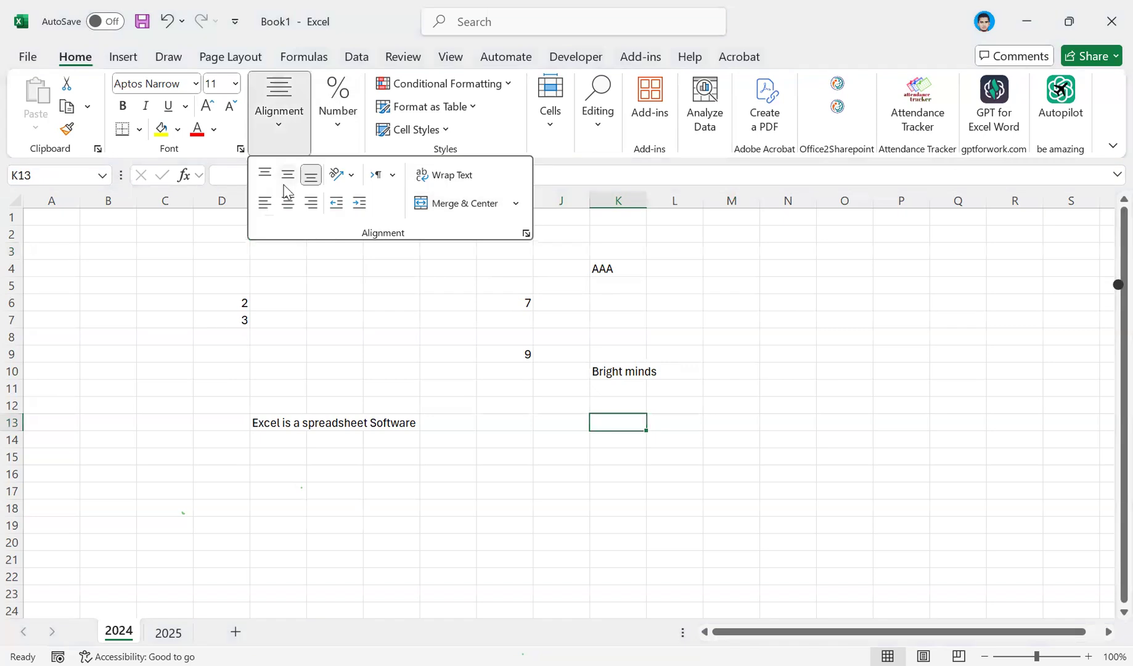
click(269, 206)
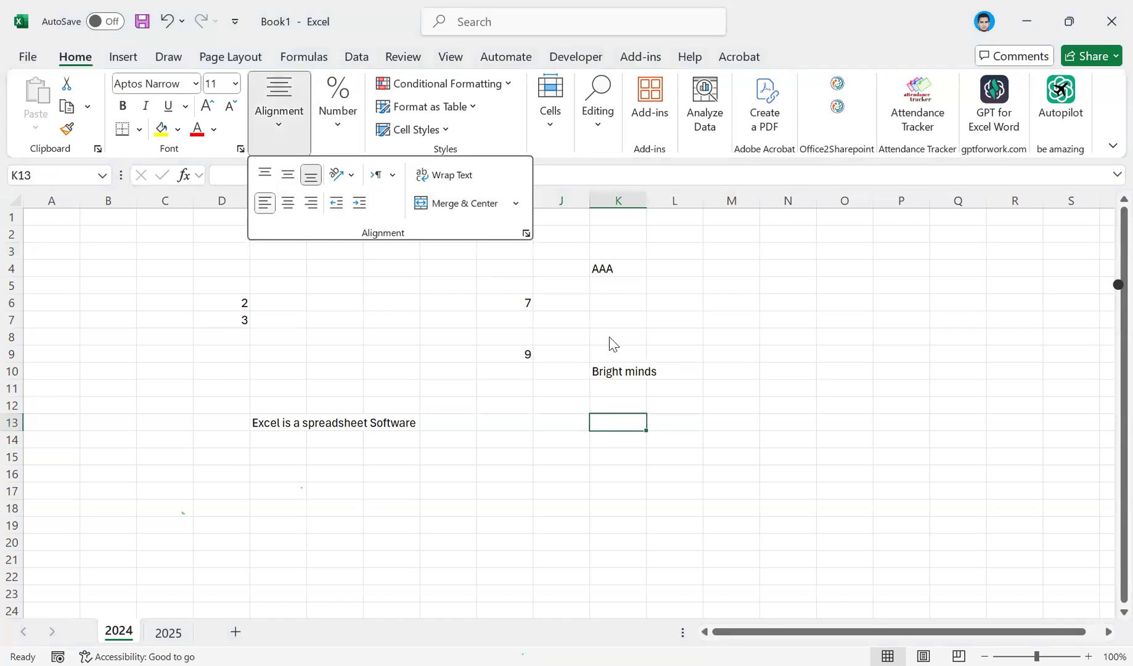
Move between K10 and L10 to check that they are separate cells and which one holds the text.
click(626, 370)
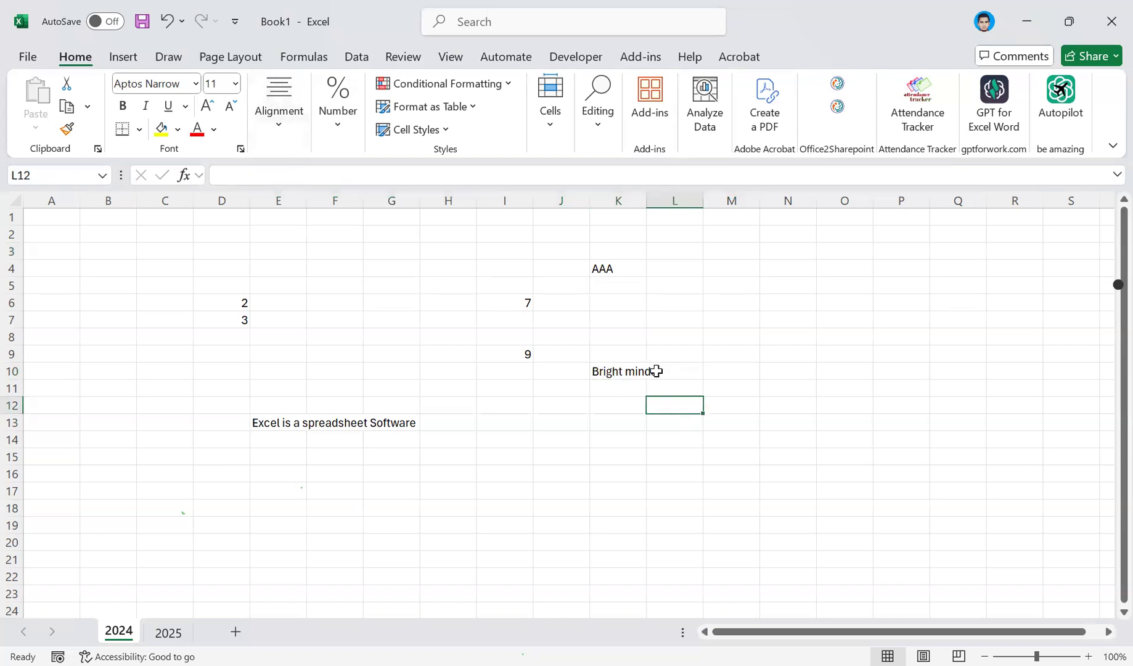
click(644, 371)
key(Right)
click(613, 370)
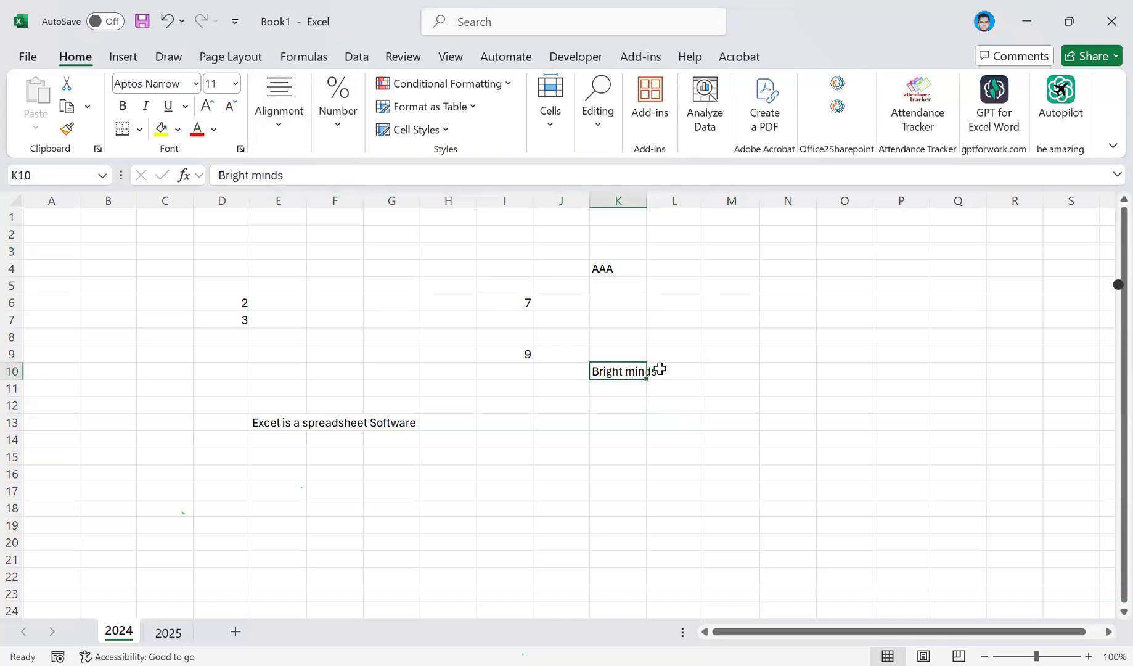
key(Right)
click(638, 369)
key(Right)
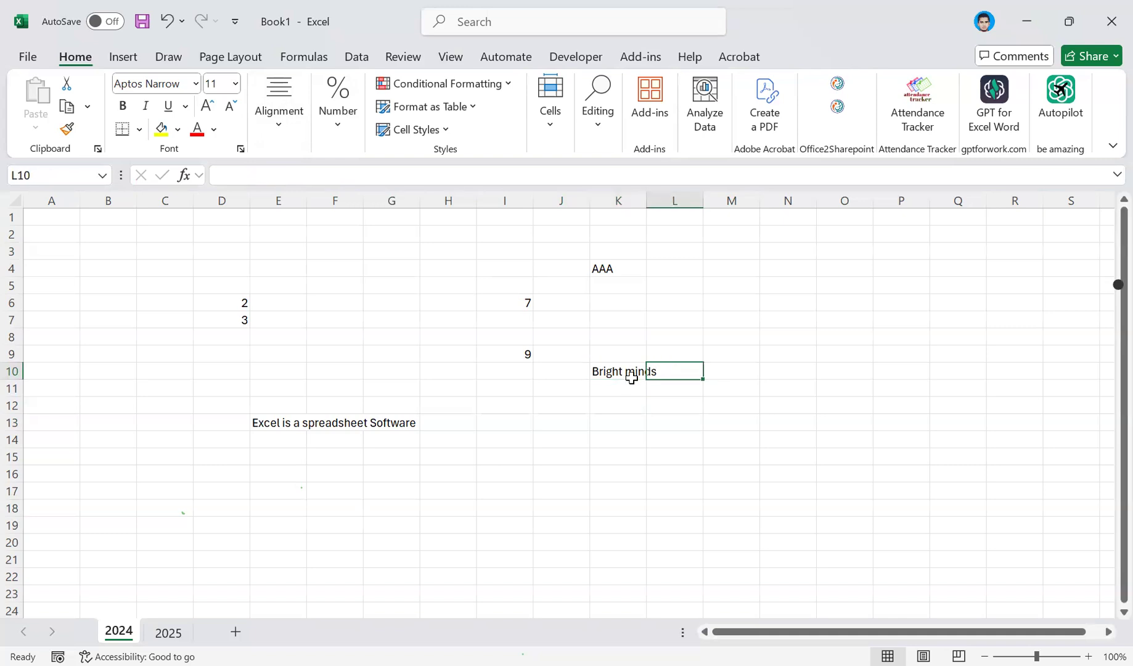
click(627, 392)
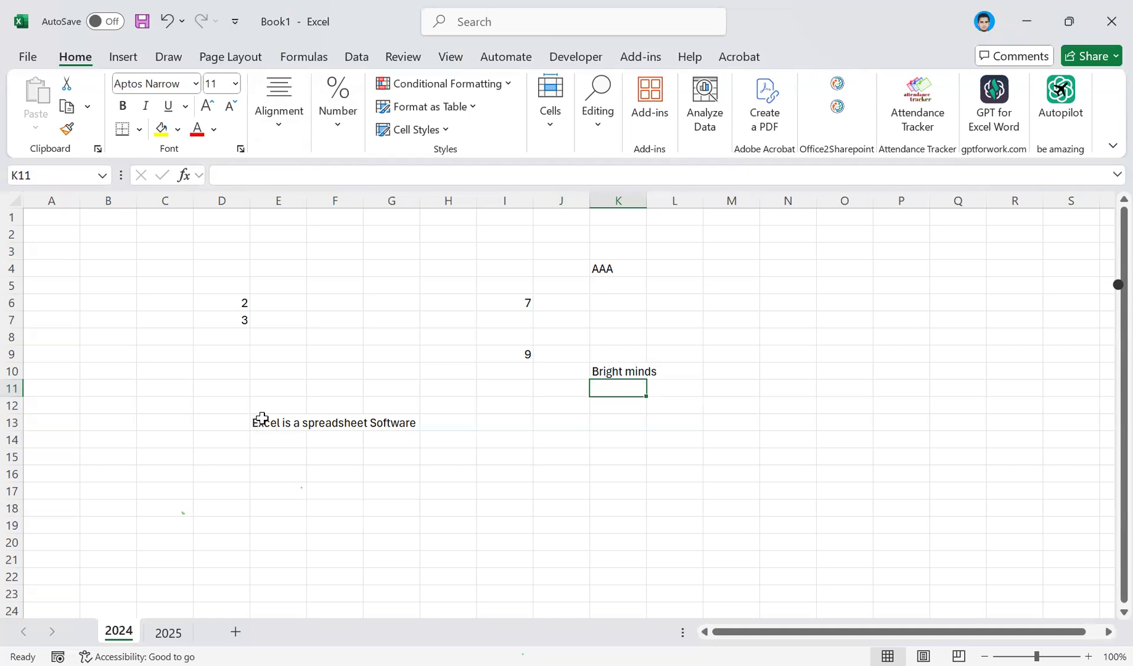
Turn on text wrapping for the merged cell E13:G13, and unmerge it.
click(262, 420)
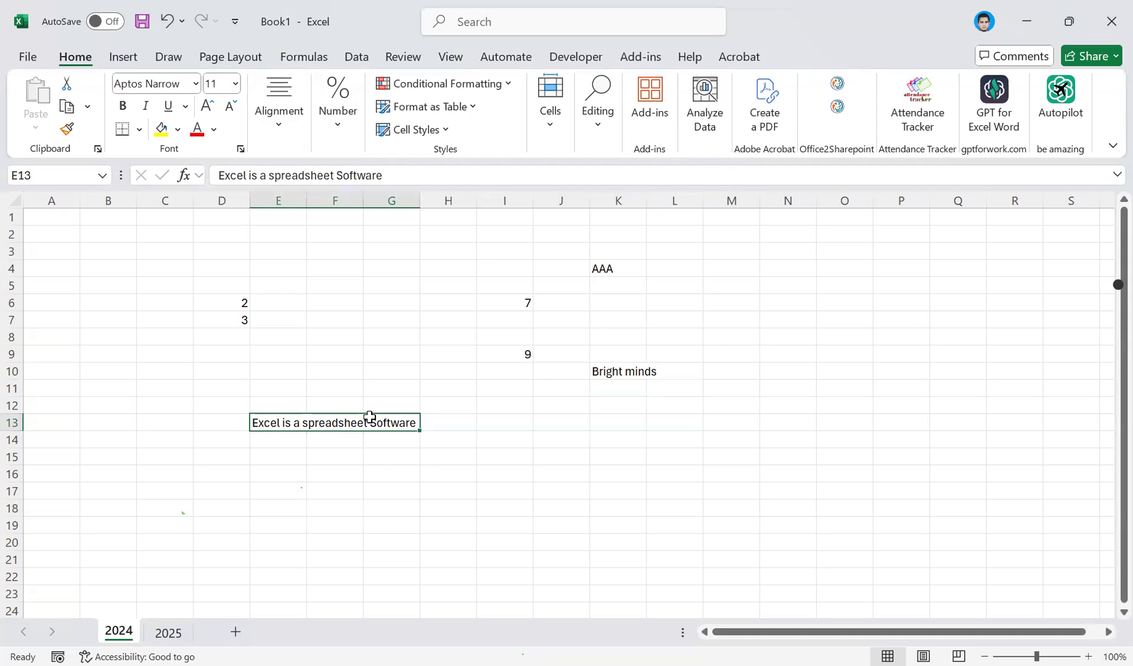
click(265, 120)
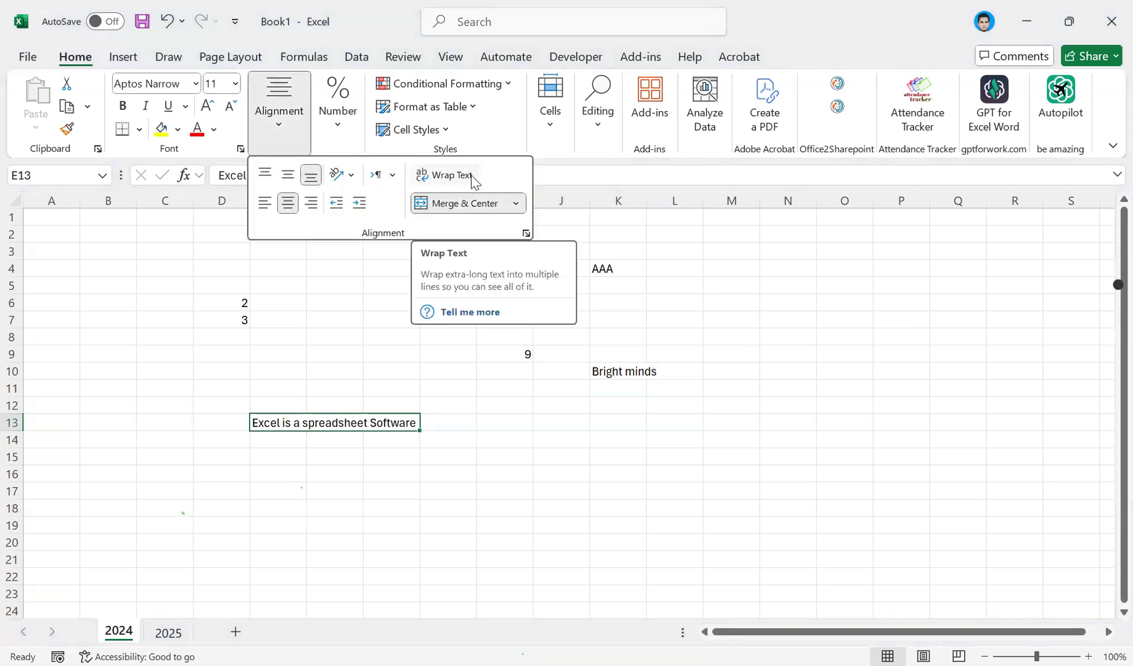
click(472, 177)
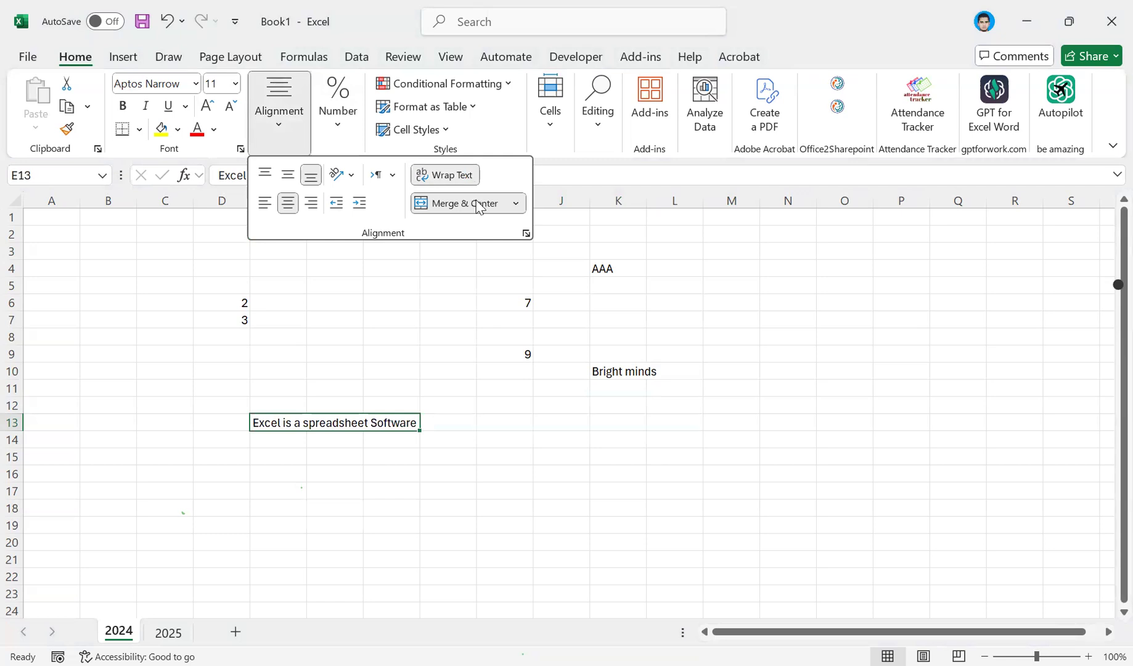
click(445, 177)
click(445, 179)
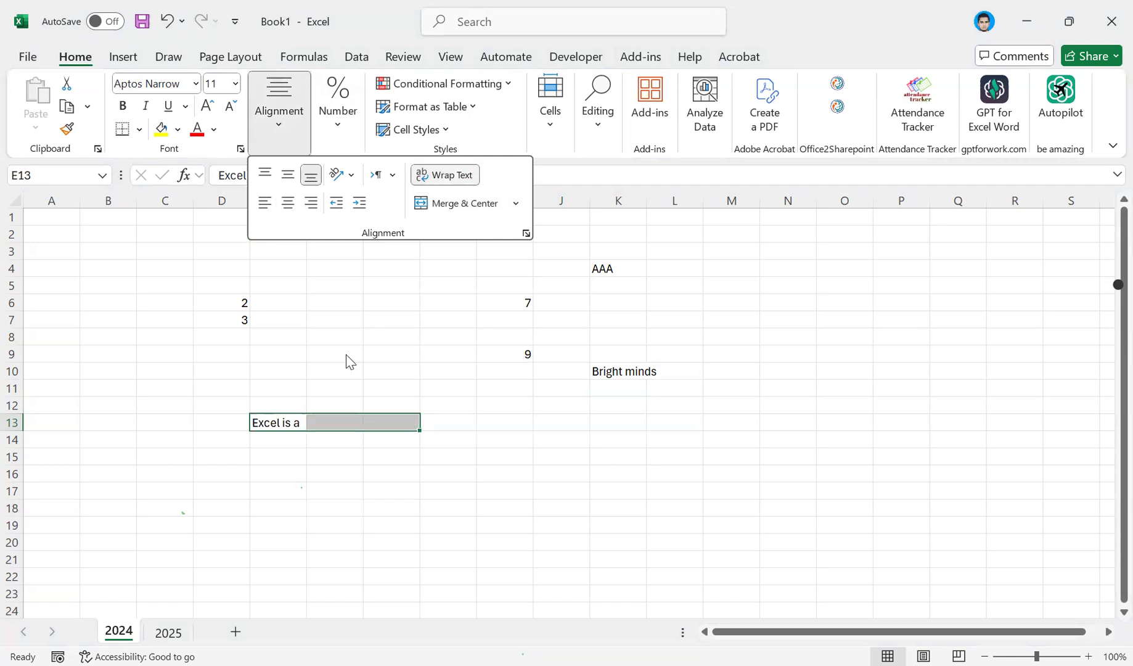
click(285, 424)
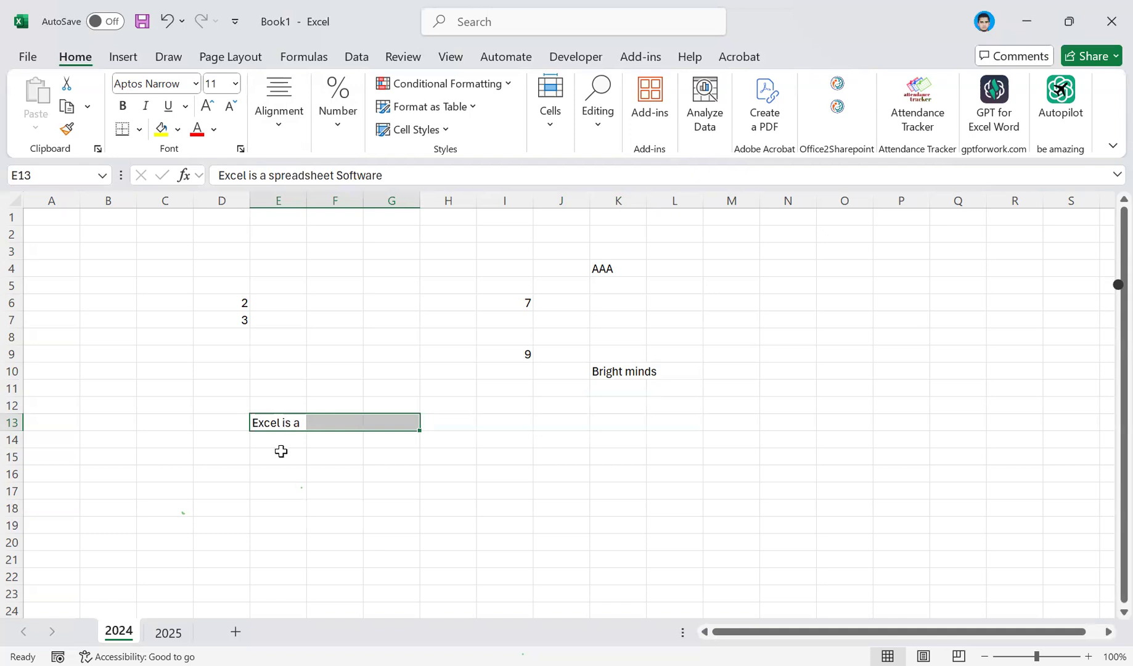
Try moving the wrapped text from E13 to E15 and try a taller row 13, undoing each change.
click(294, 427)
key(ctrl+z)
key(ctrl+z)
click(294, 422)
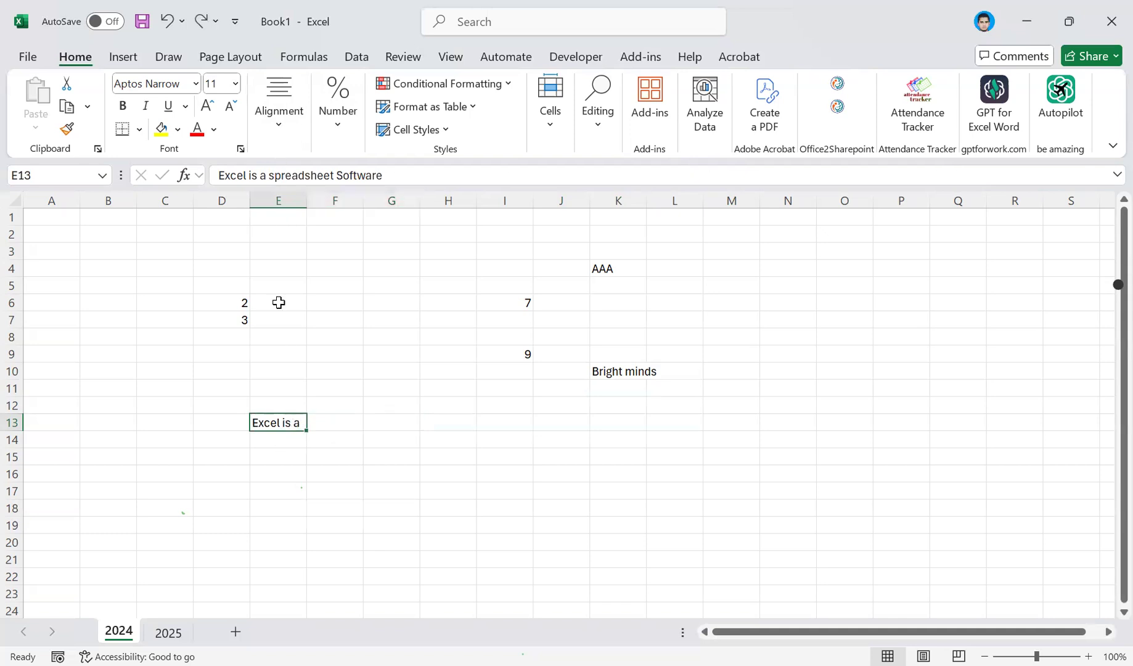
drag(272, 416, 286, 453)
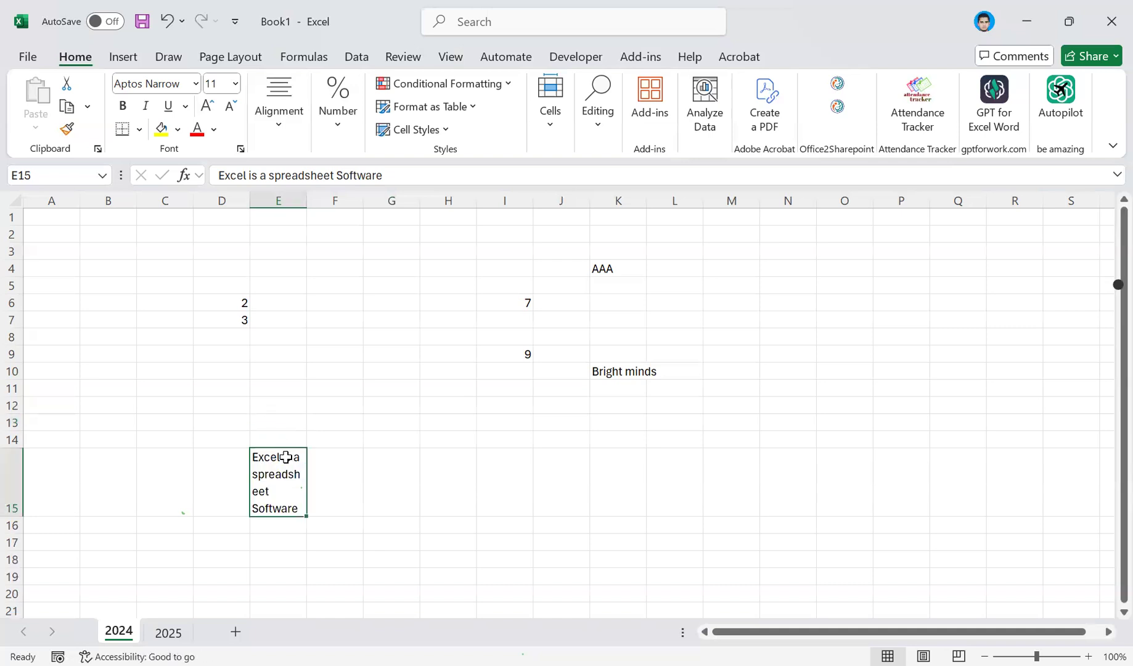
key(ctrl+z)
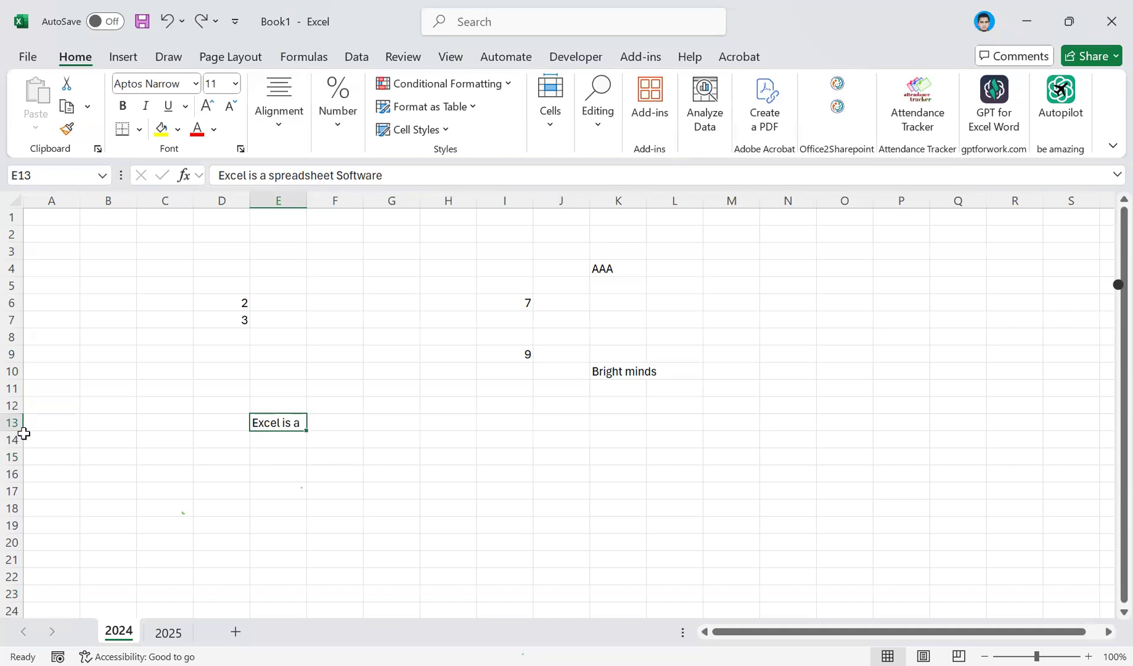
drag(10, 430, 12, 501)
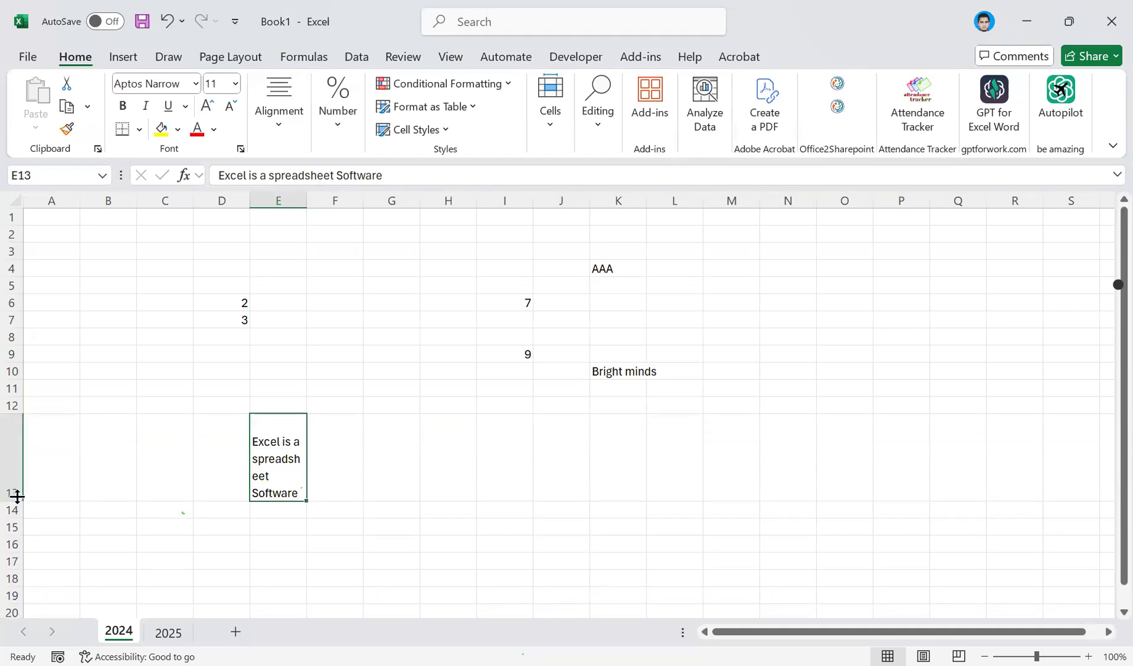
key(ctrl+z)
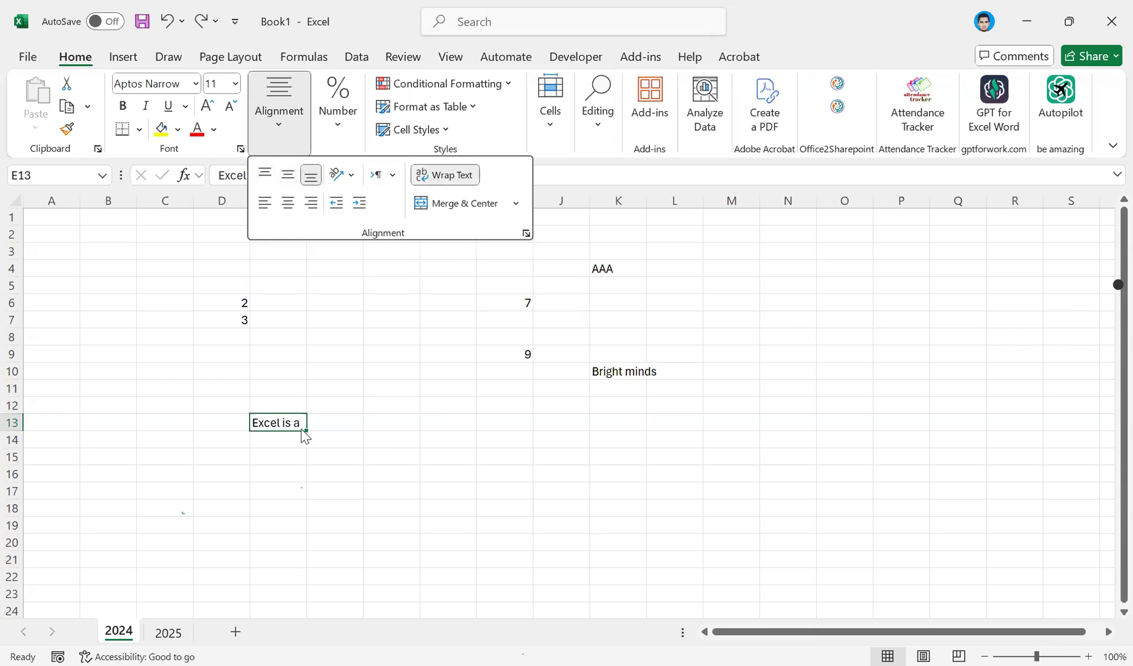
Try E13 without text wrapping and centered, and undo back to the merged and wrapped E13:G13.
click(300, 99)
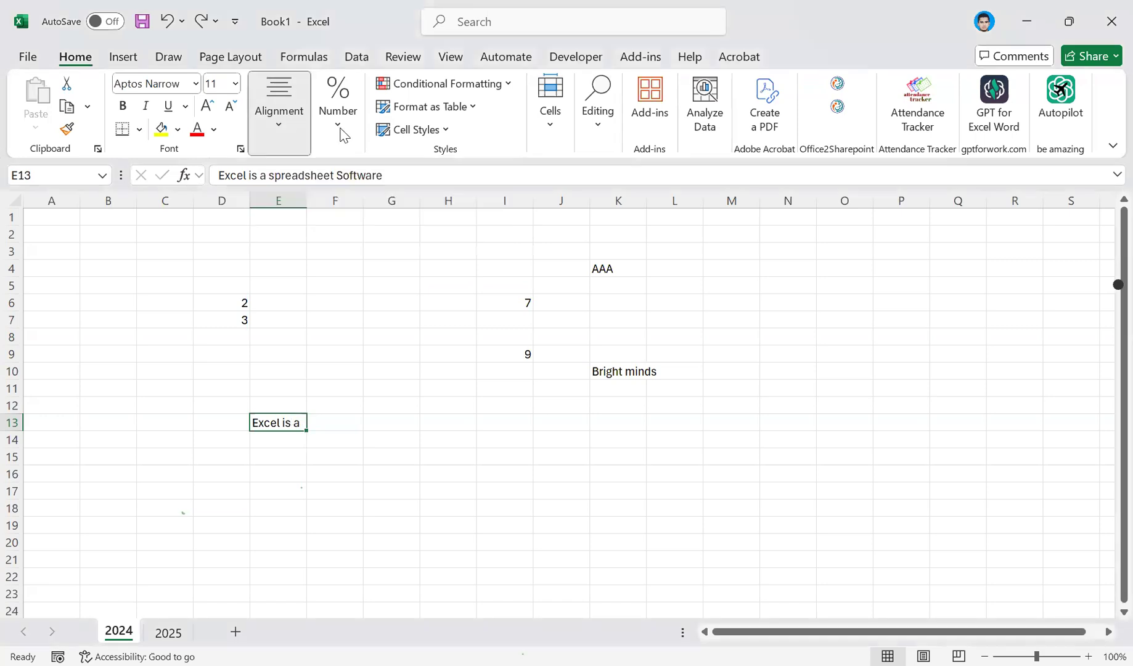
click(460, 175)
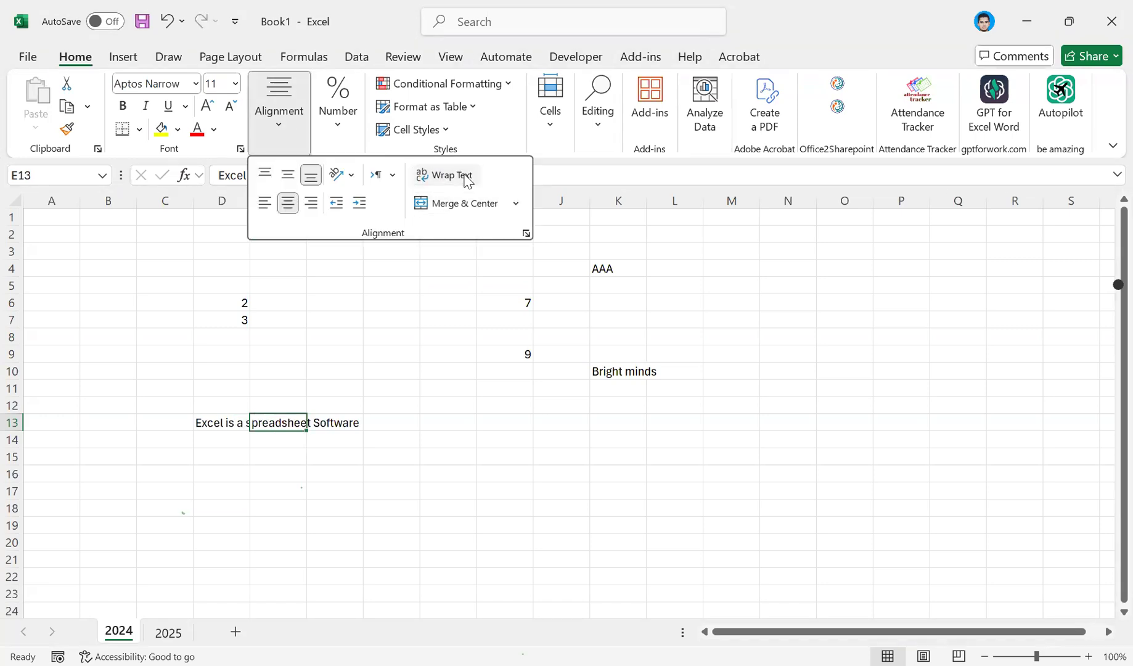
click(220, 425)
key(ctrl+z)
key(ctrl+z)
key(ctrl+z)
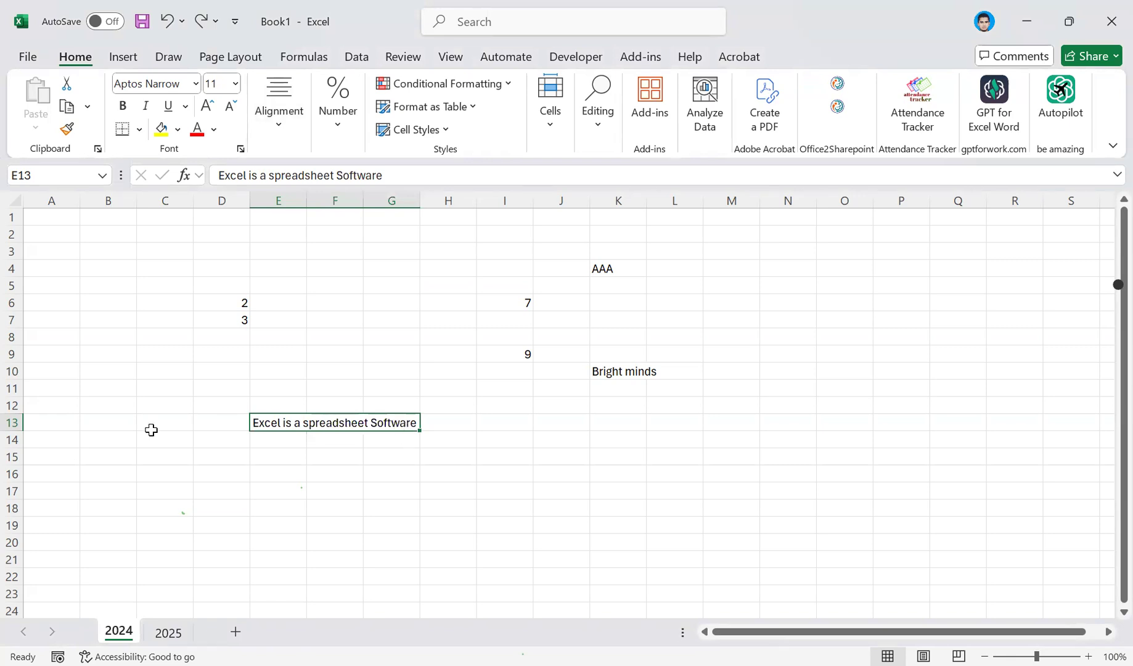
Increase the height of row 13, and apply top, middle and bottom alignment in turn to merged cell E13, leaving it bottom aligned.
drag(15, 431, 17, 451)
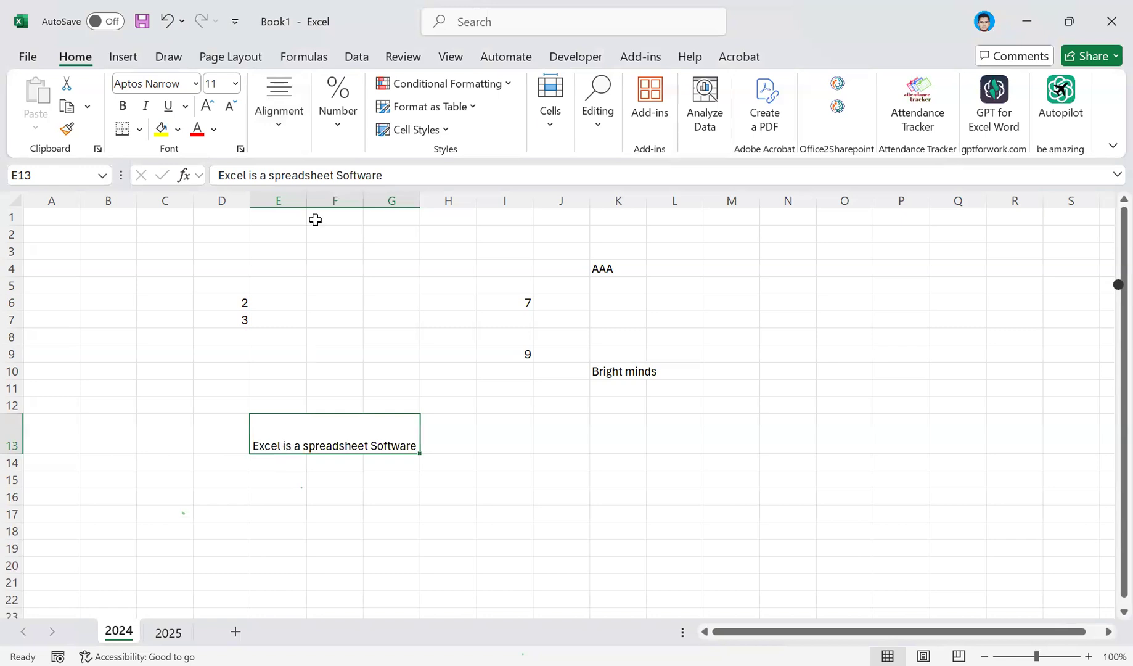
click(292, 123)
click(265, 177)
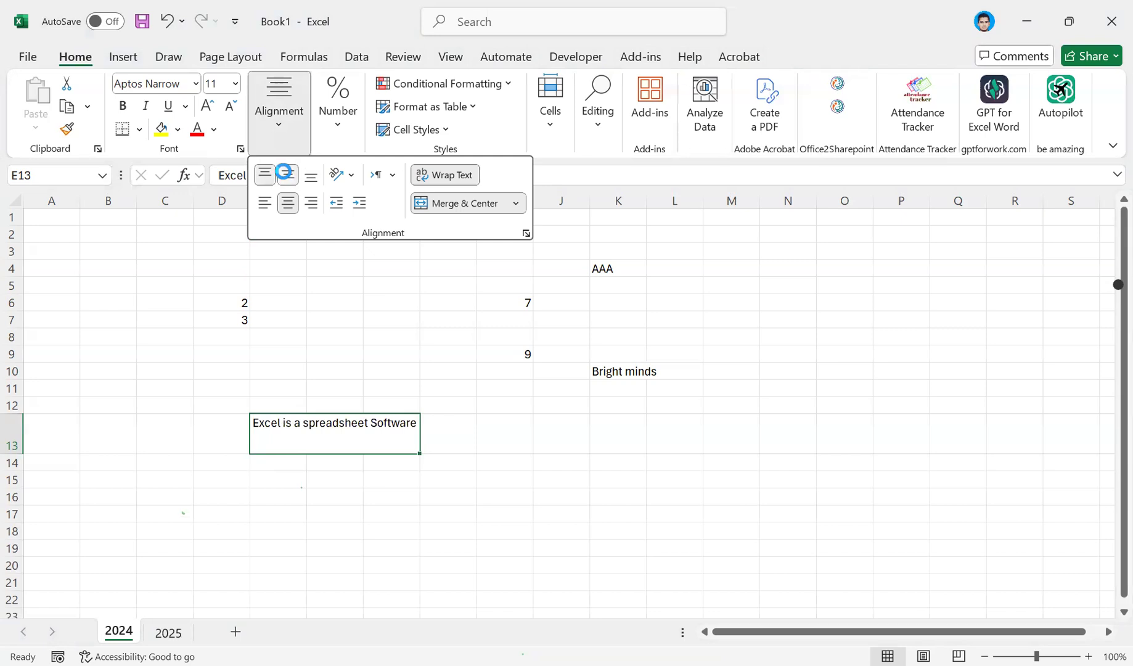
click(286, 176)
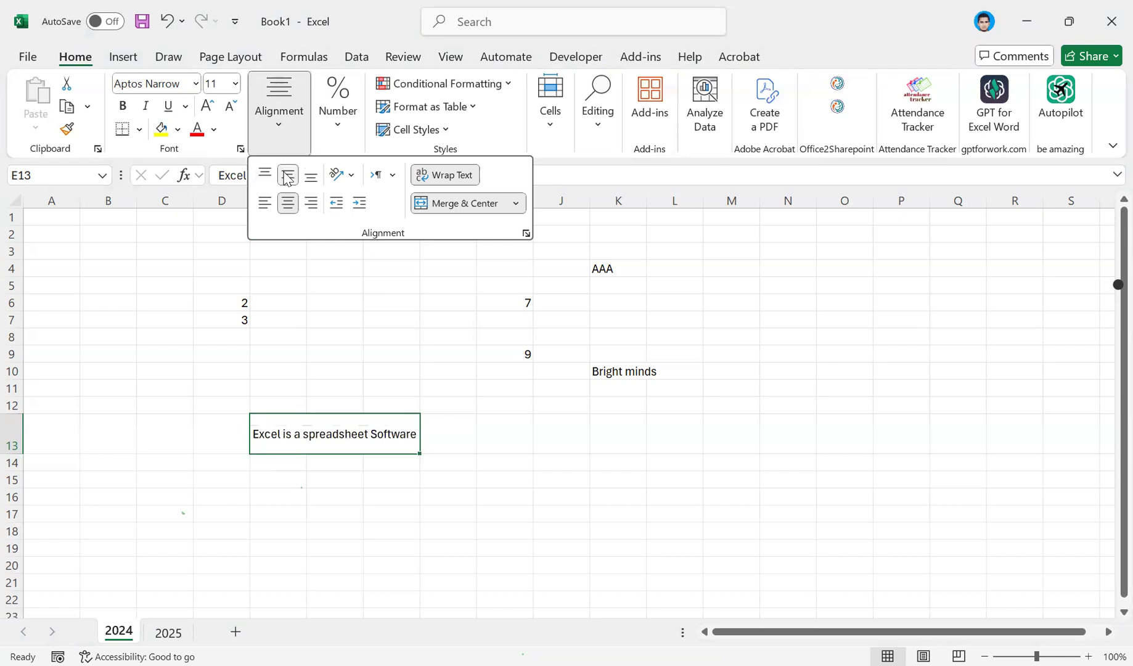
click(311, 177)
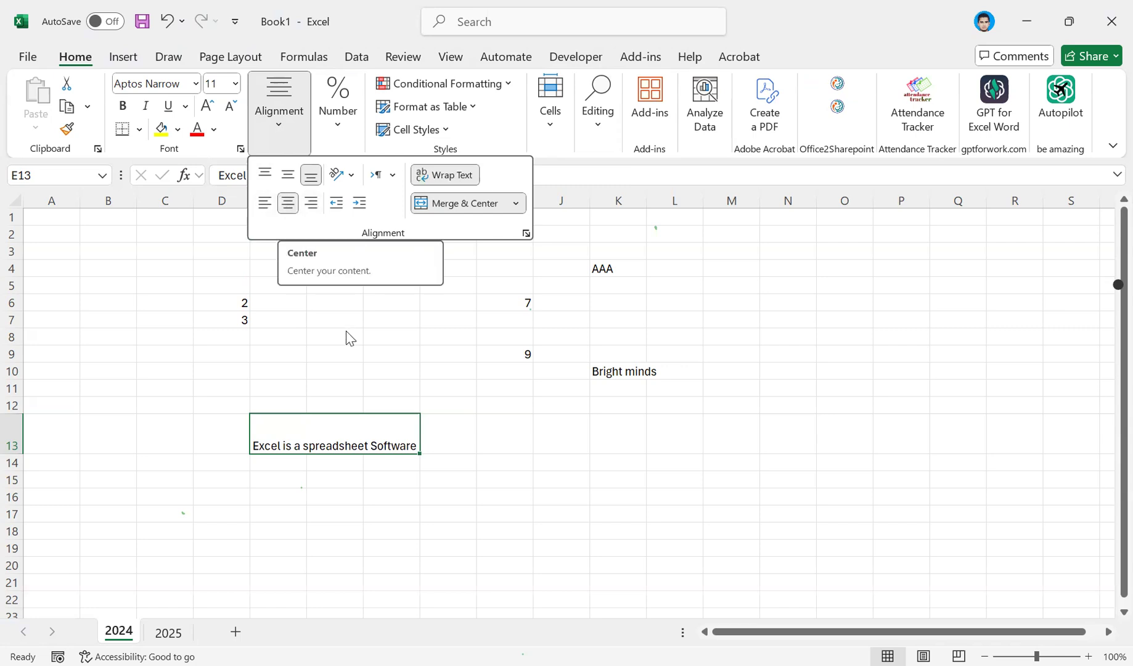
click(365, 369)
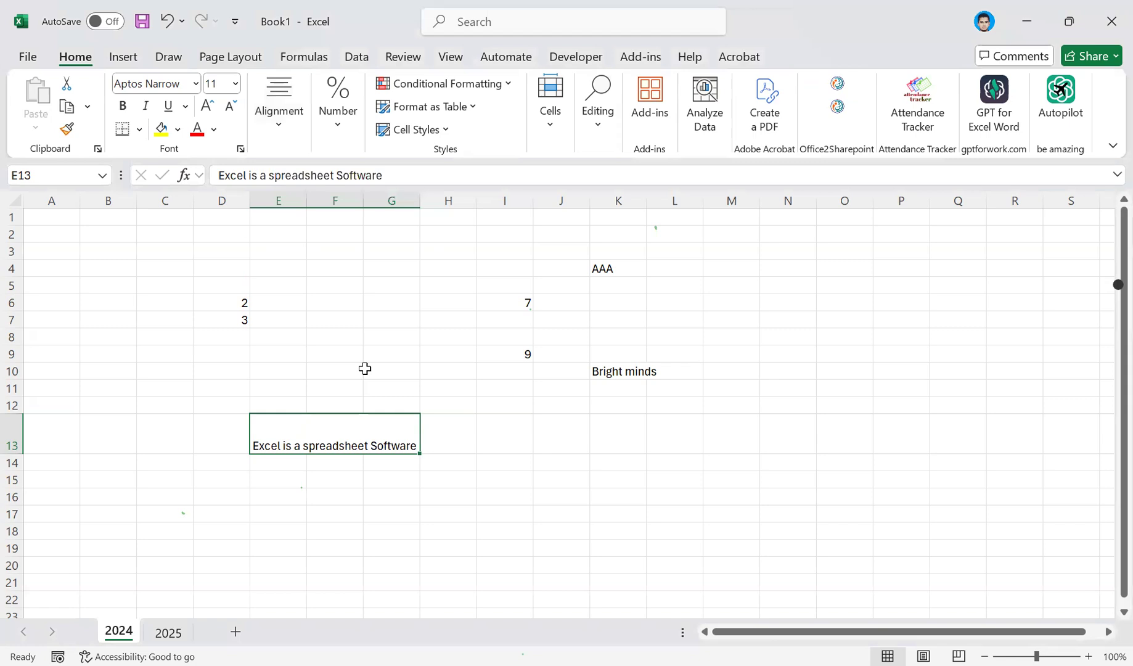
Move the value 2 from cell D6 to E2, and move it on to F6.
click(83, 258)
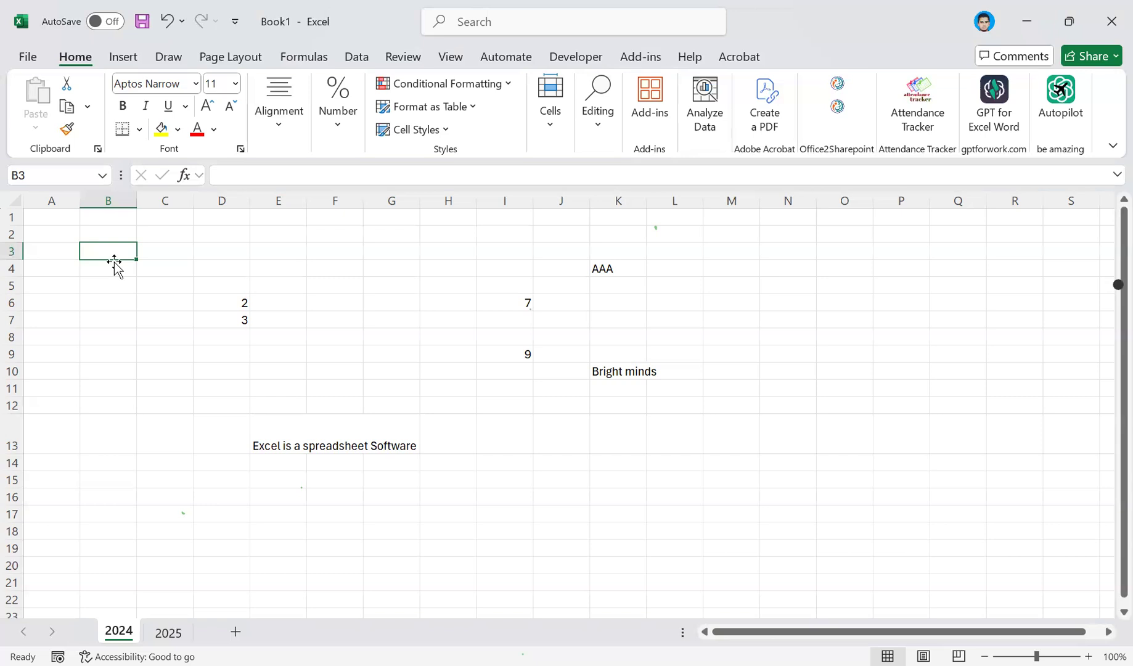
click(228, 303)
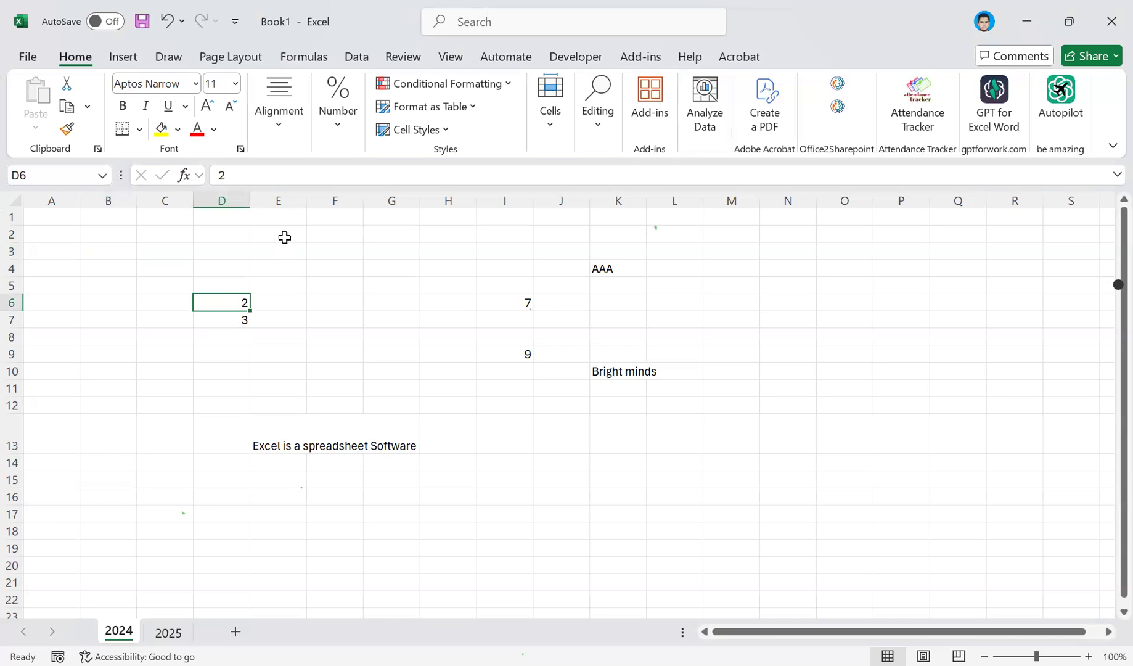
drag(224, 312, 290, 236)
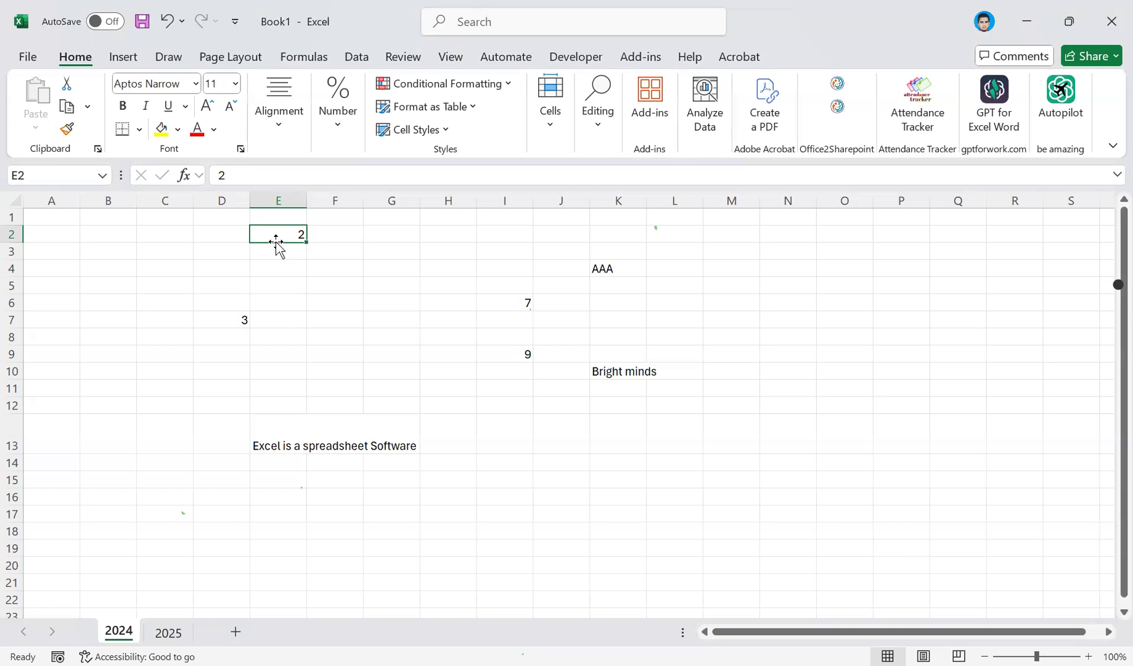
drag(277, 243, 277, 246)
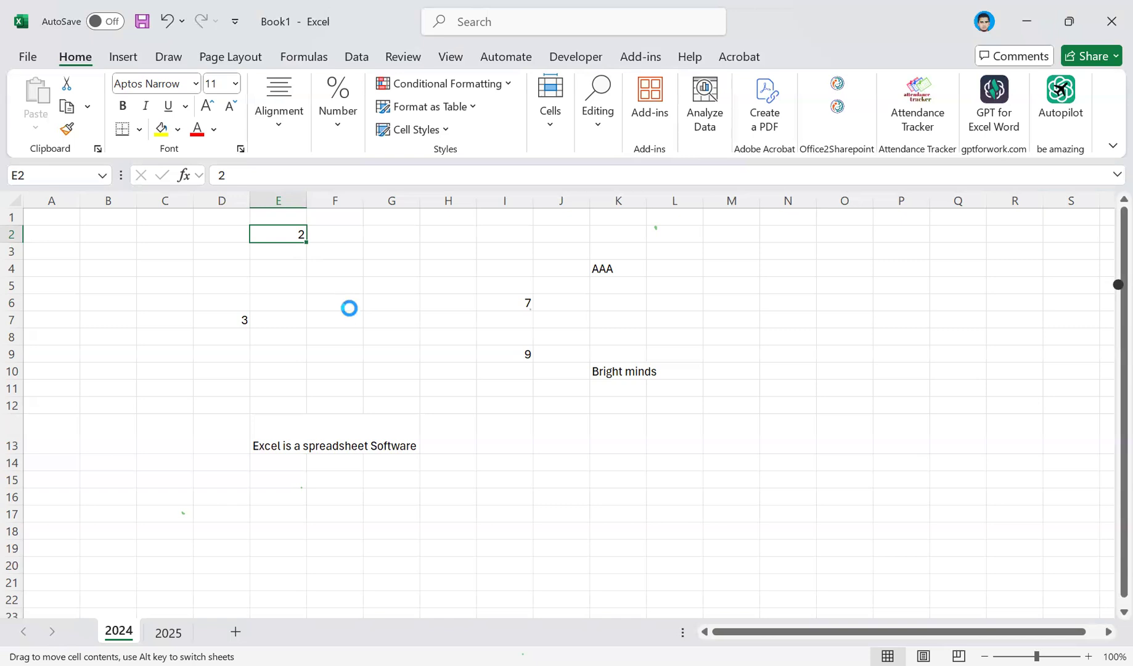
drag(349, 308, 337, 307)
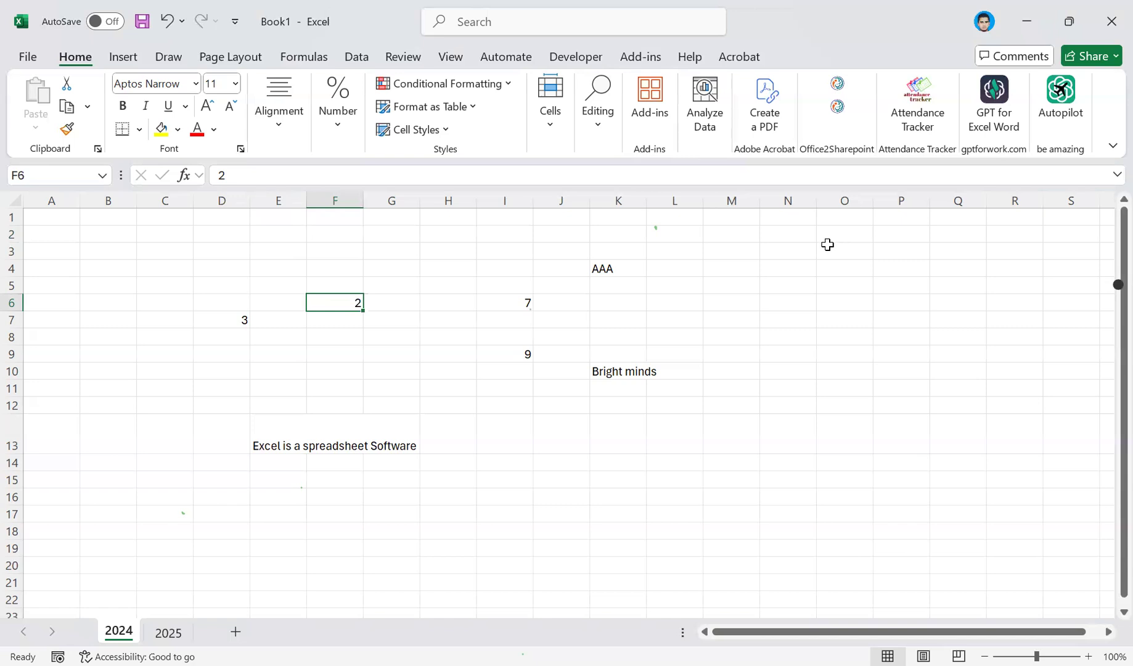
Select the empty range O3:S19, and select the individual cells K4, K10, I9 and I6 in turn.
drag(827, 245, 1064, 548)
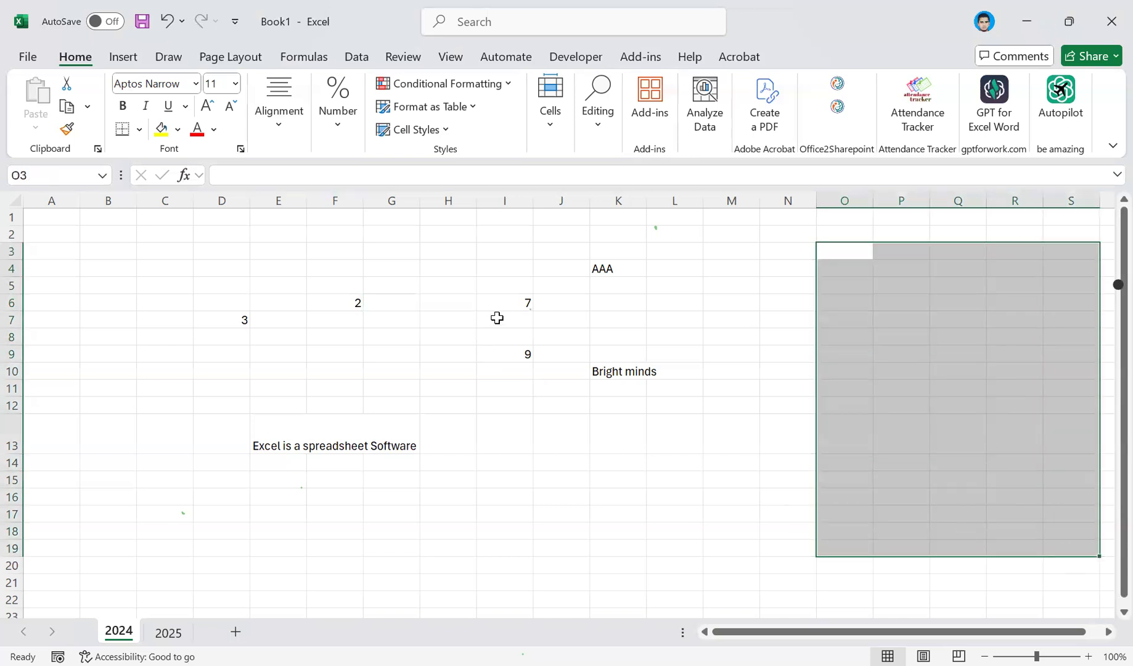
click(595, 268)
click(609, 370)
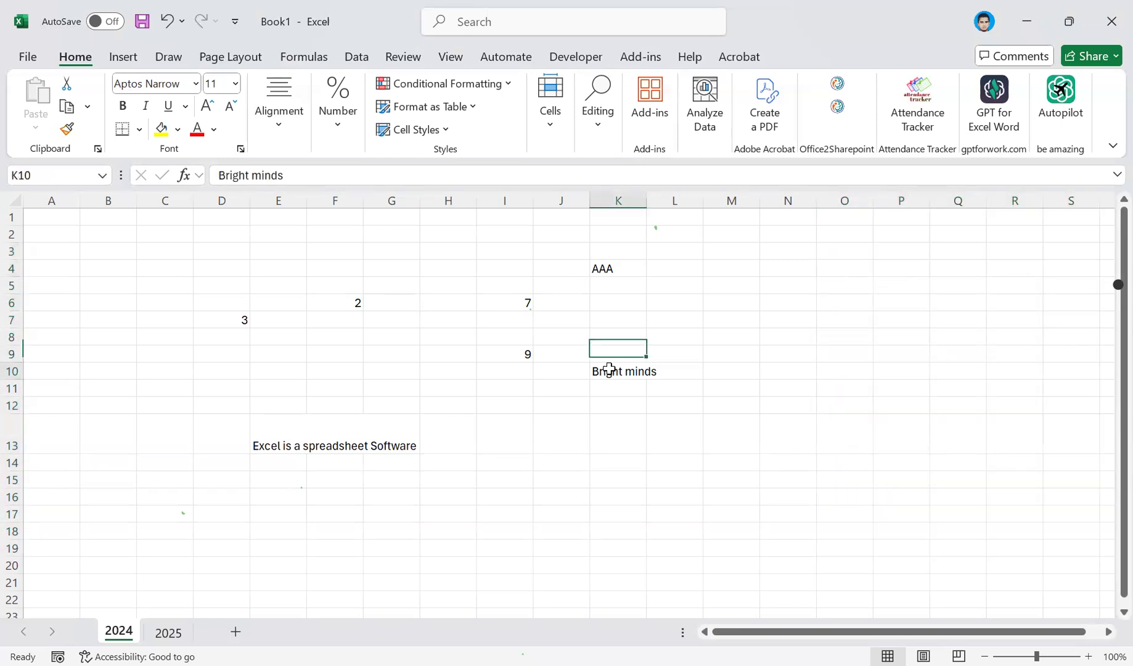
click(506, 358)
click(512, 301)
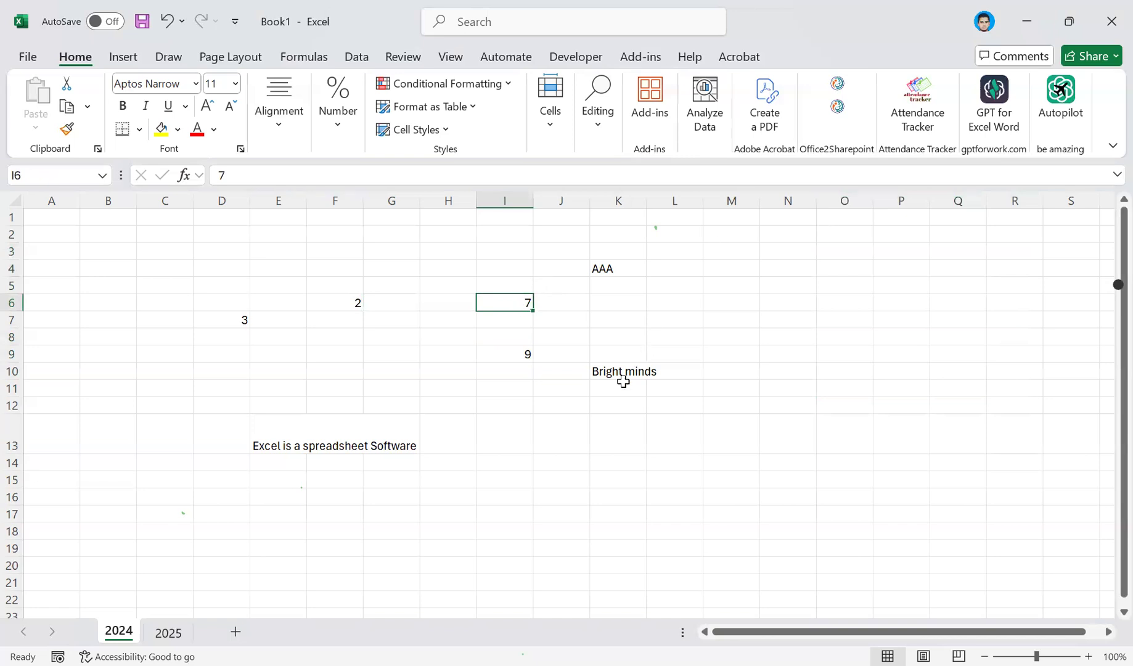
Fill the value in F6 down to F12 as a series, and check the content of F7.
click(338, 301)
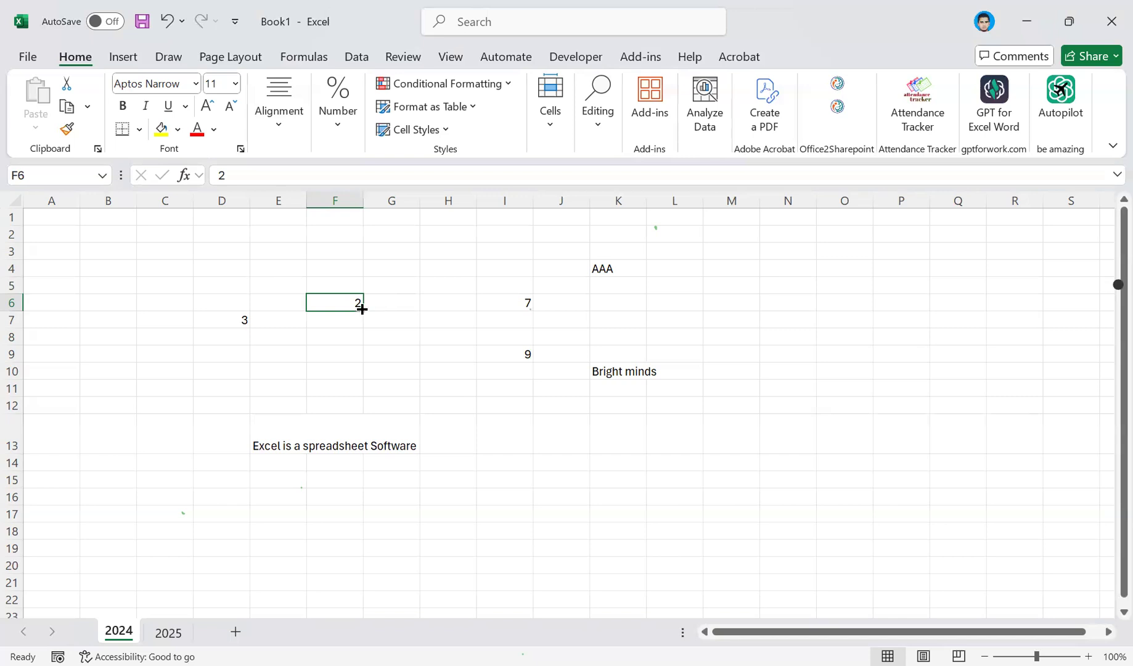
drag(362, 310, 357, 413)
click(379, 425)
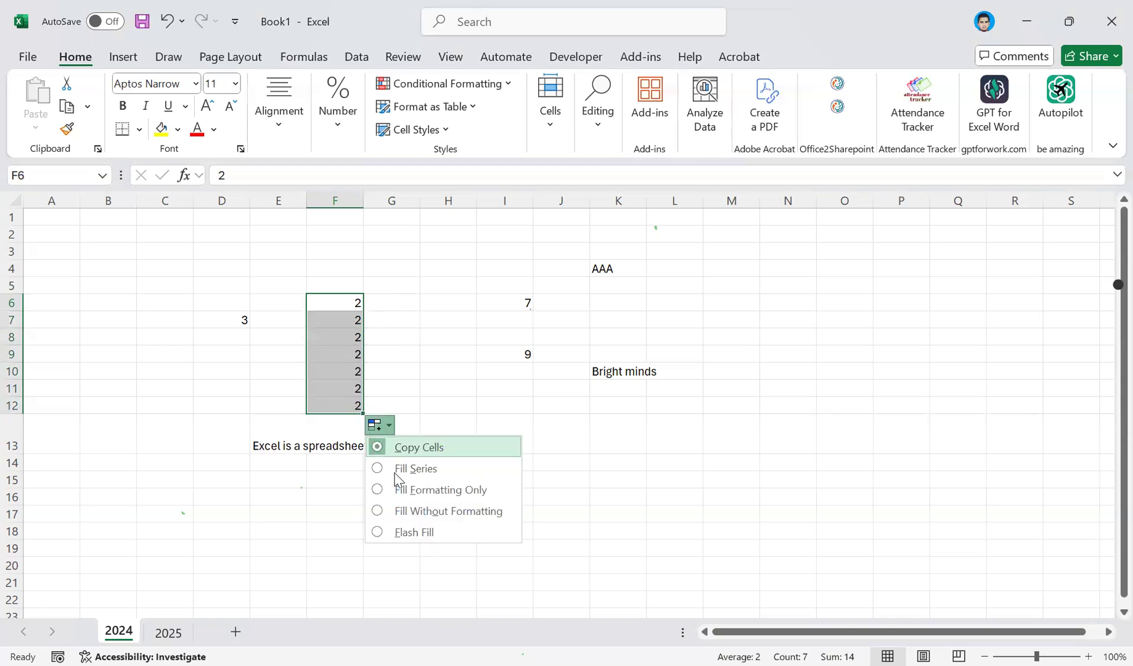
click(400, 511)
click(377, 424)
click(397, 466)
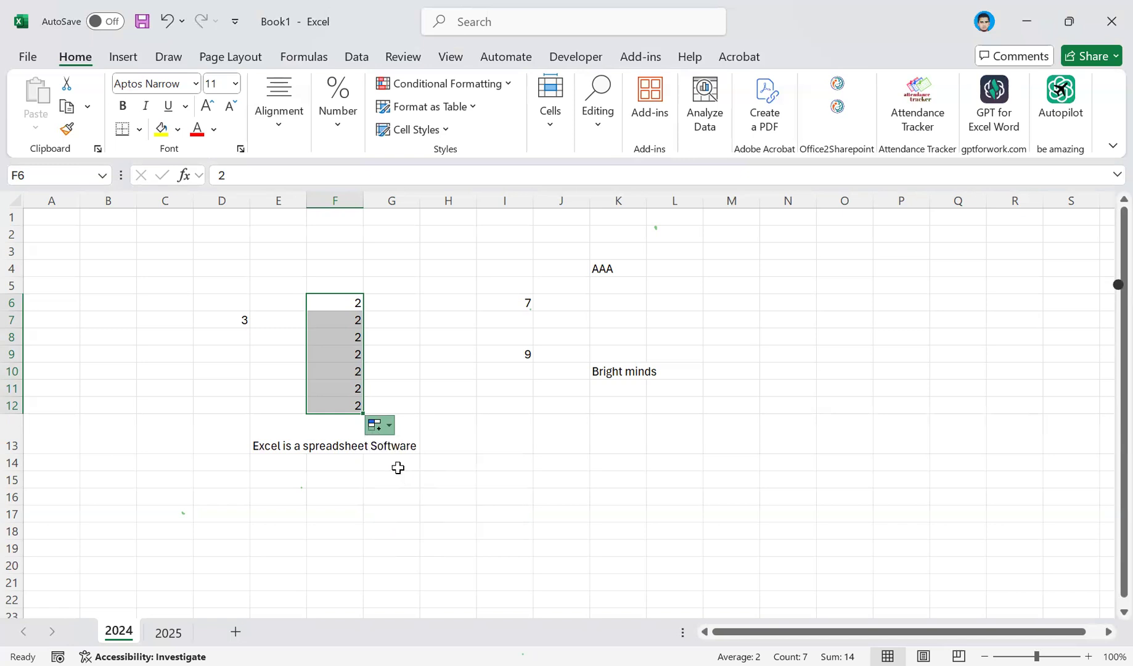
click(354, 325)
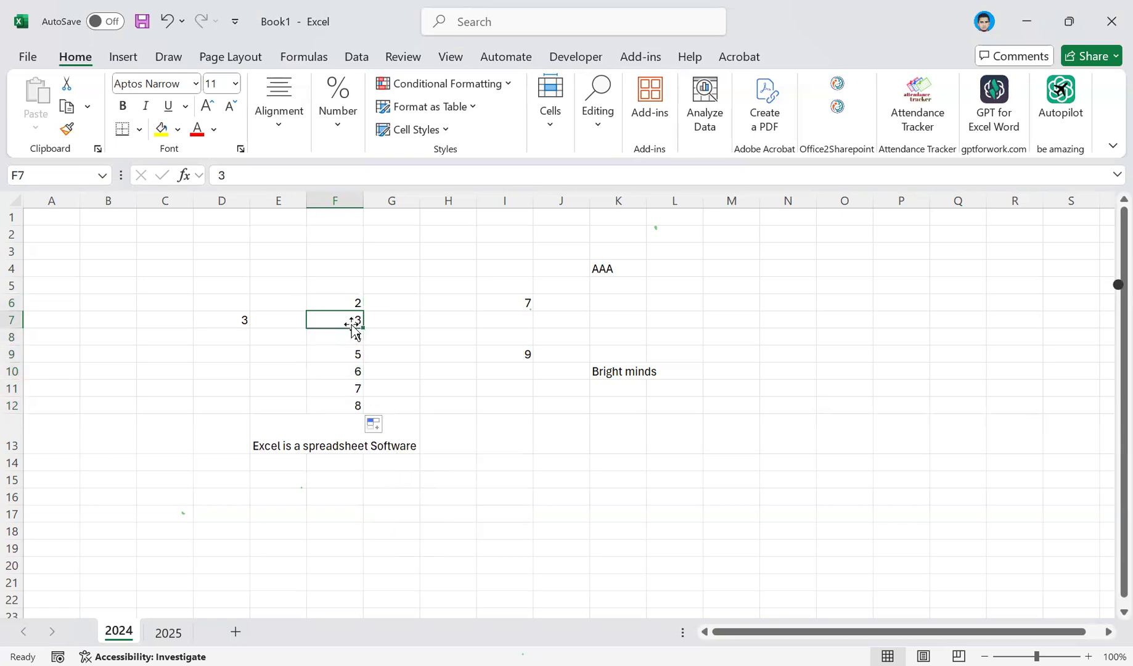
Enter 1 in cell K20 and fill it down to K40 as a series.
scroll(630, 435, down, 4)
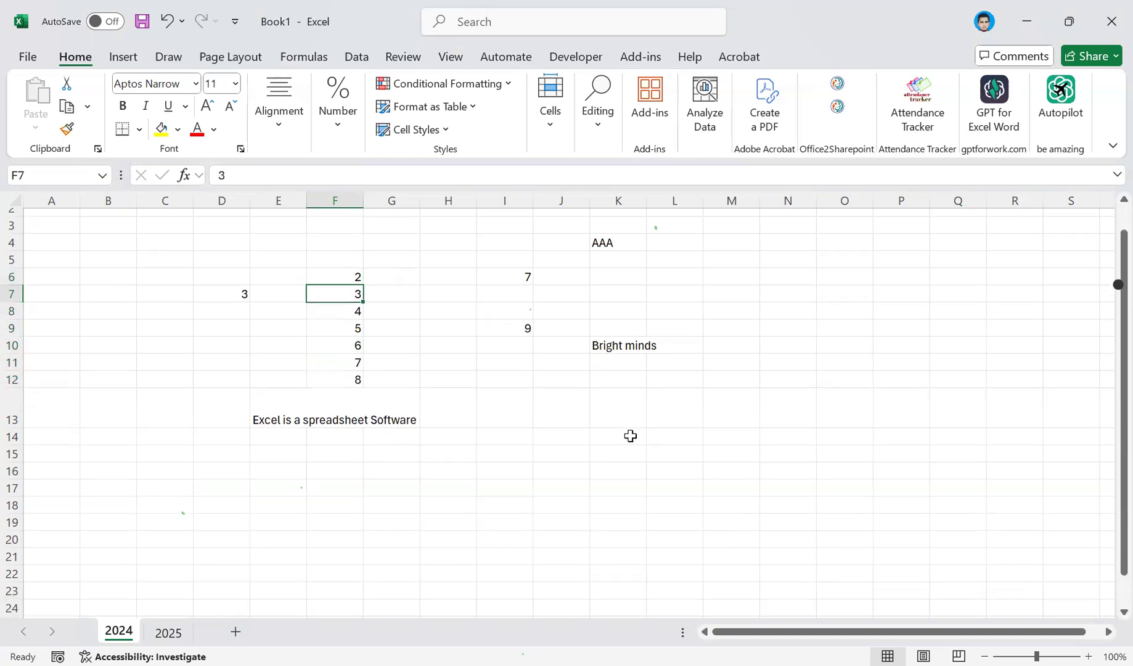
click(604, 365)
text(1)
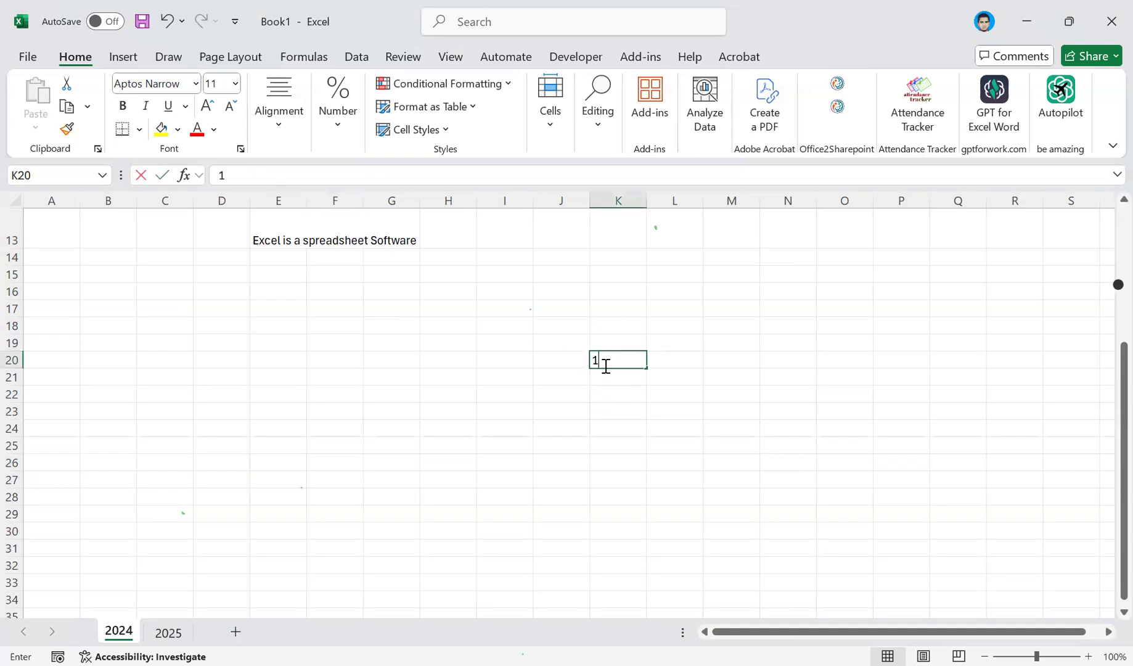
key(ctrl+Return)
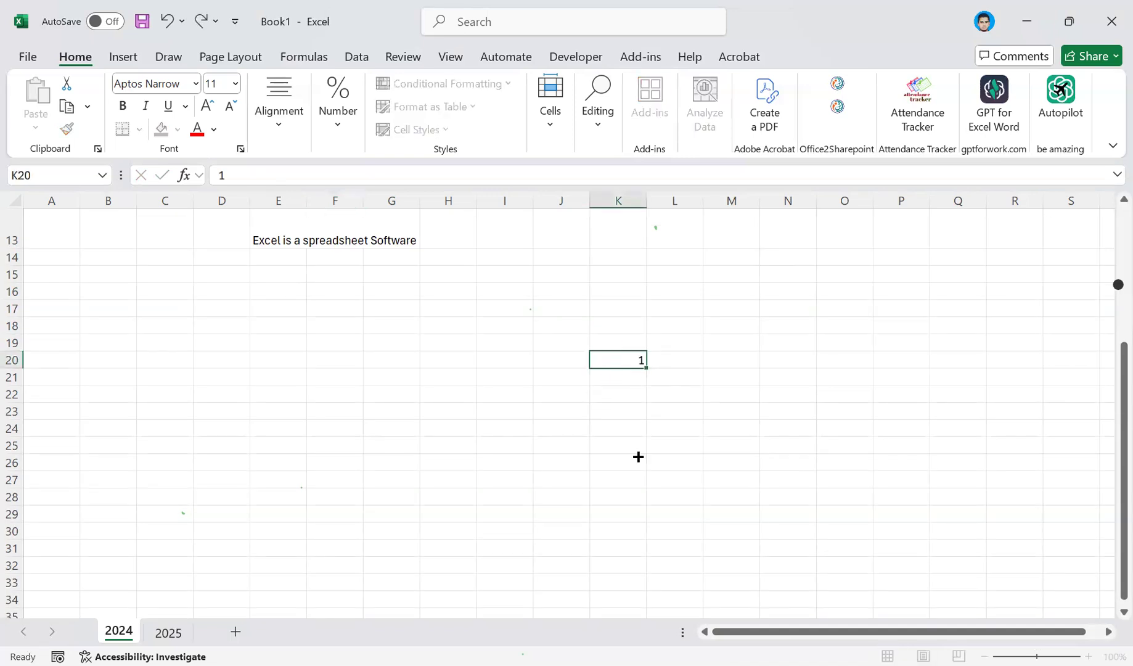
drag(637, 552, 628, 479)
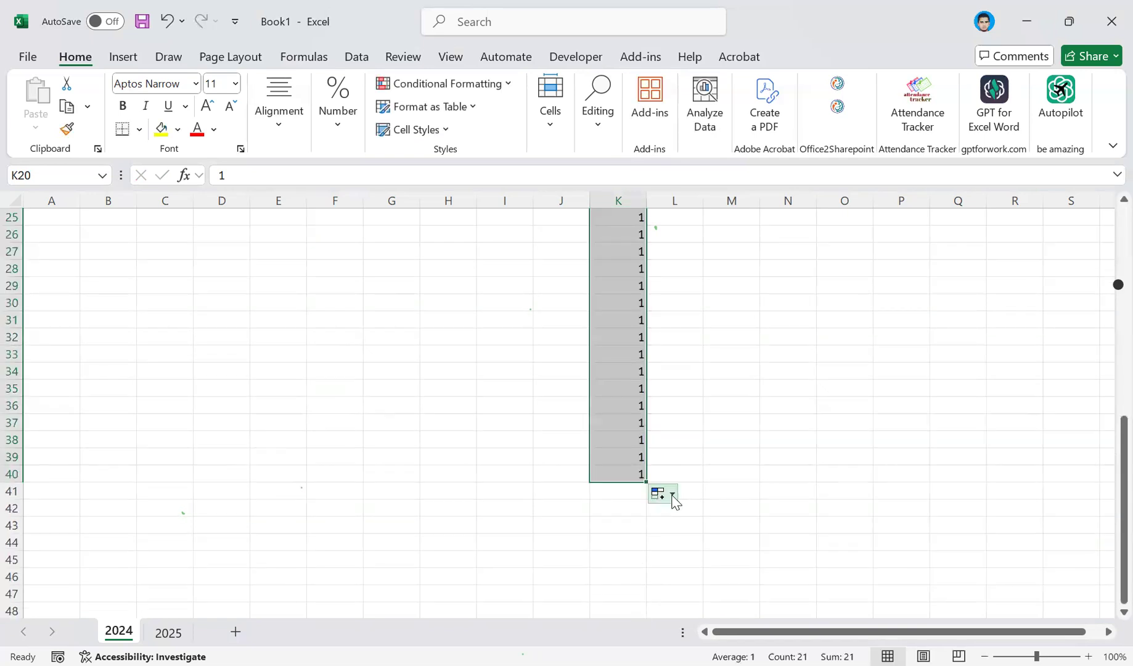
click(672, 496)
click(689, 539)
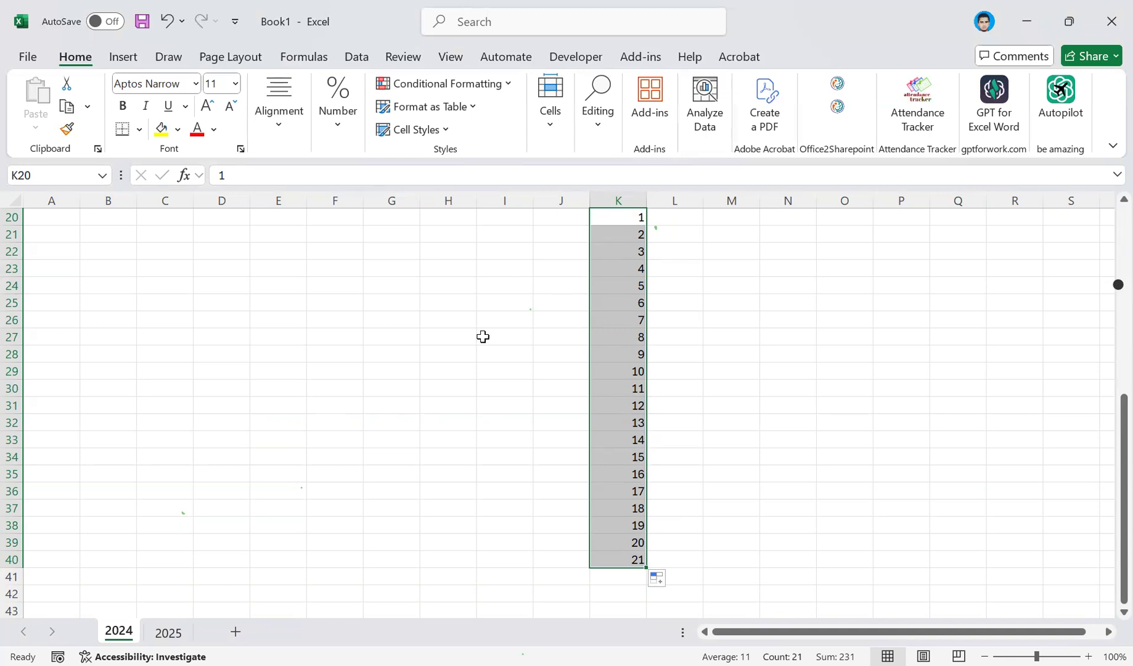
Examine the number series in K20:K40 and the data in the rows above it.
scroll(489, 348, up, 6)
scroll(490, 348, down, 8)
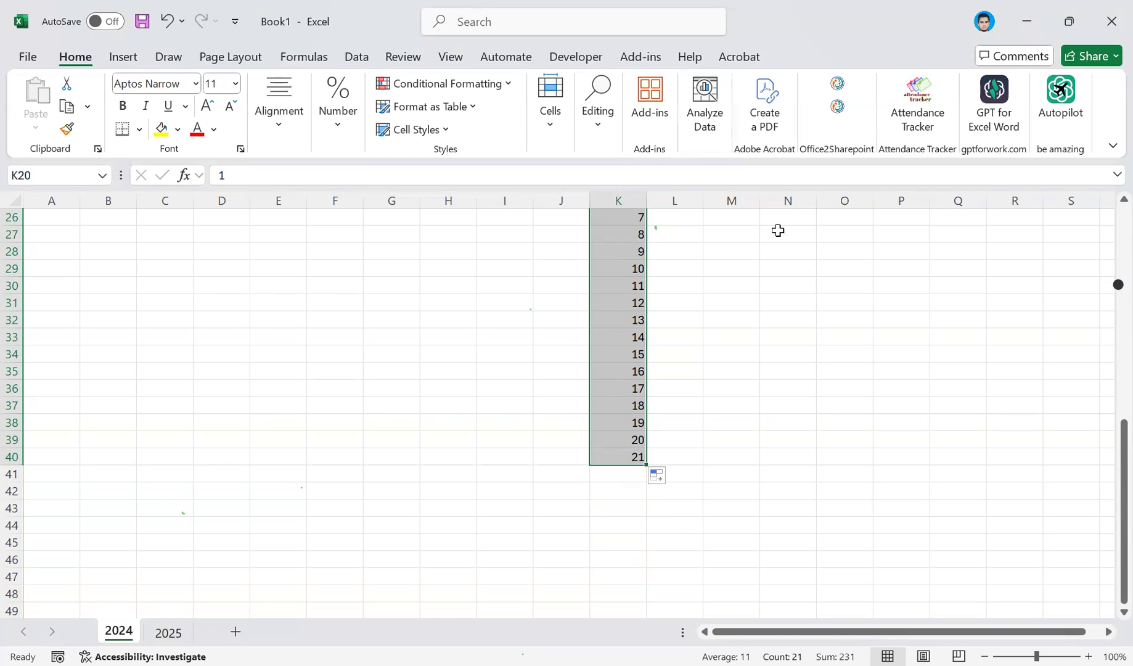
scroll(505, 397, up, 7)
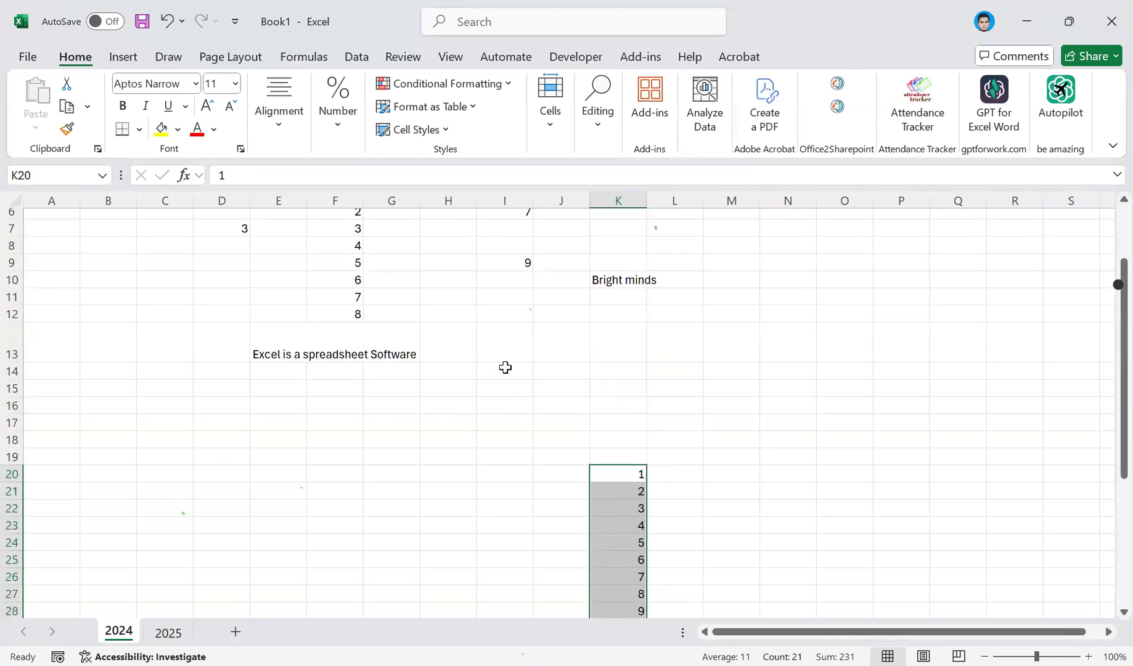
scroll(506, 367, up, 2)
scroll(617, 347, down, 5)
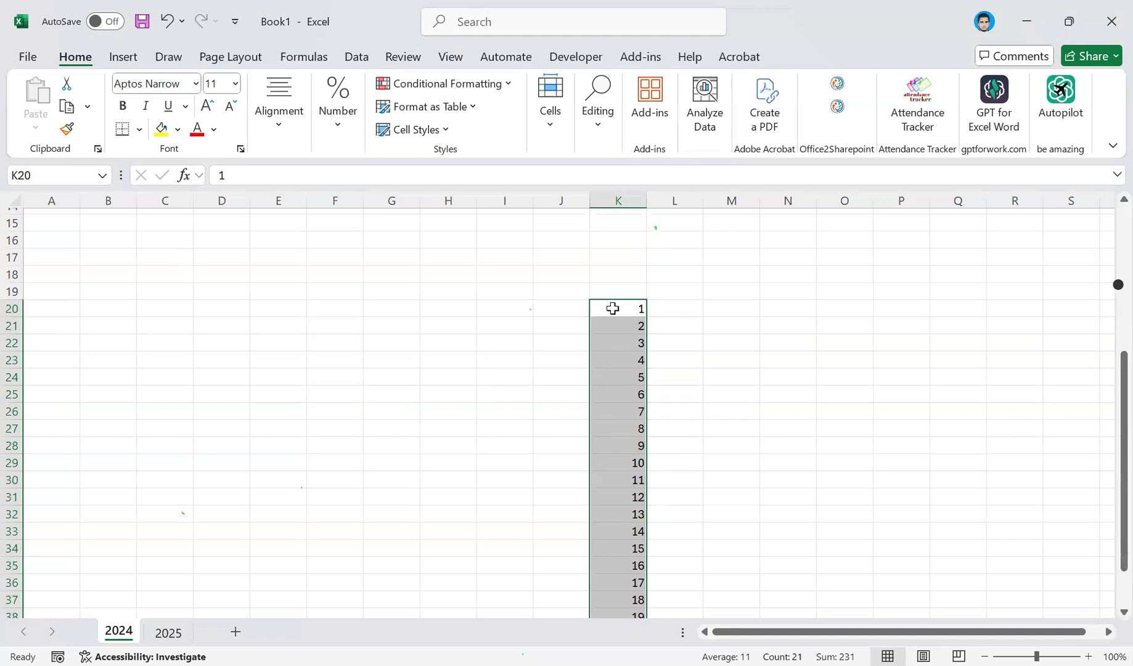
scroll(611, 308, down, 2)
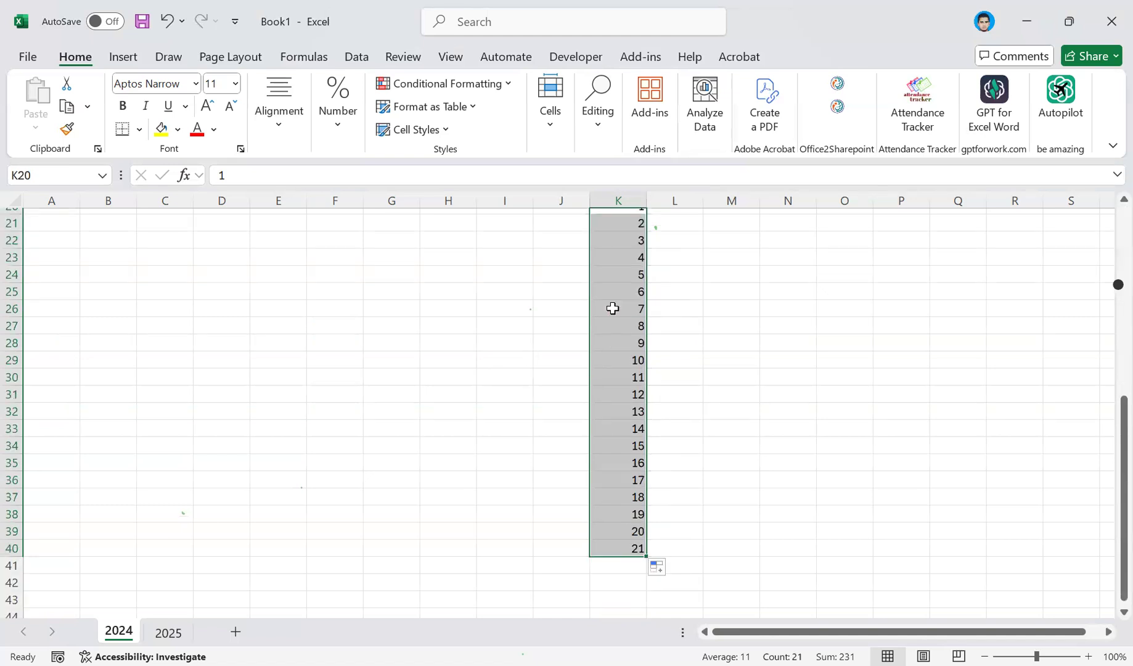
scroll(612, 309, up, 3)
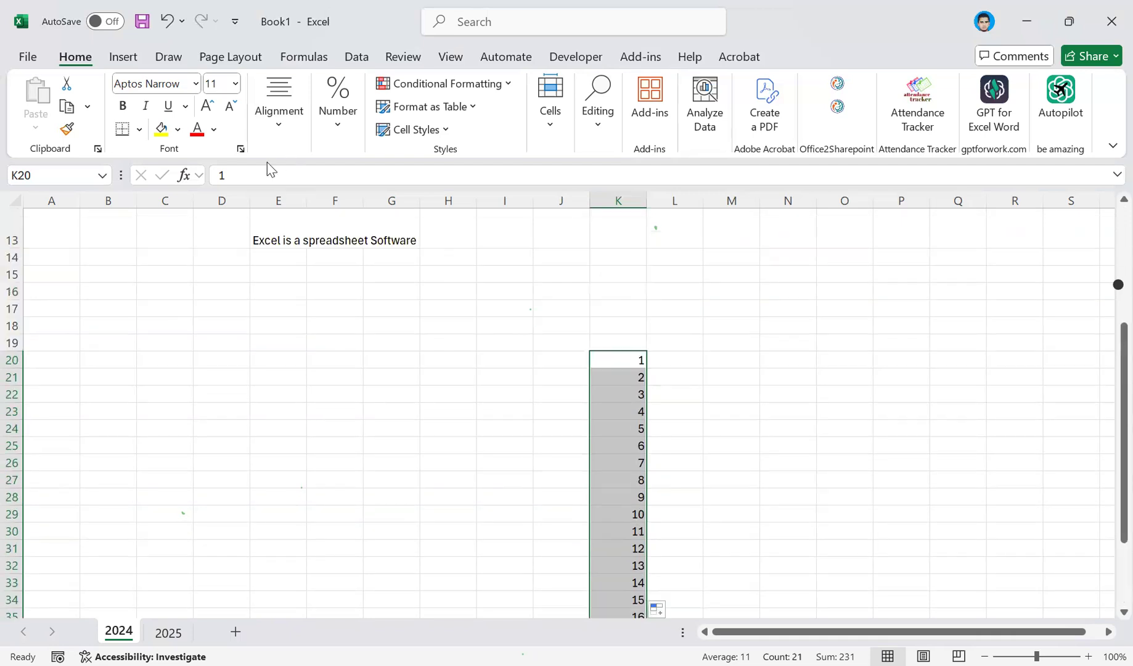
scroll(370, 315, up, 2)
scroll(373, 317, up, 2)
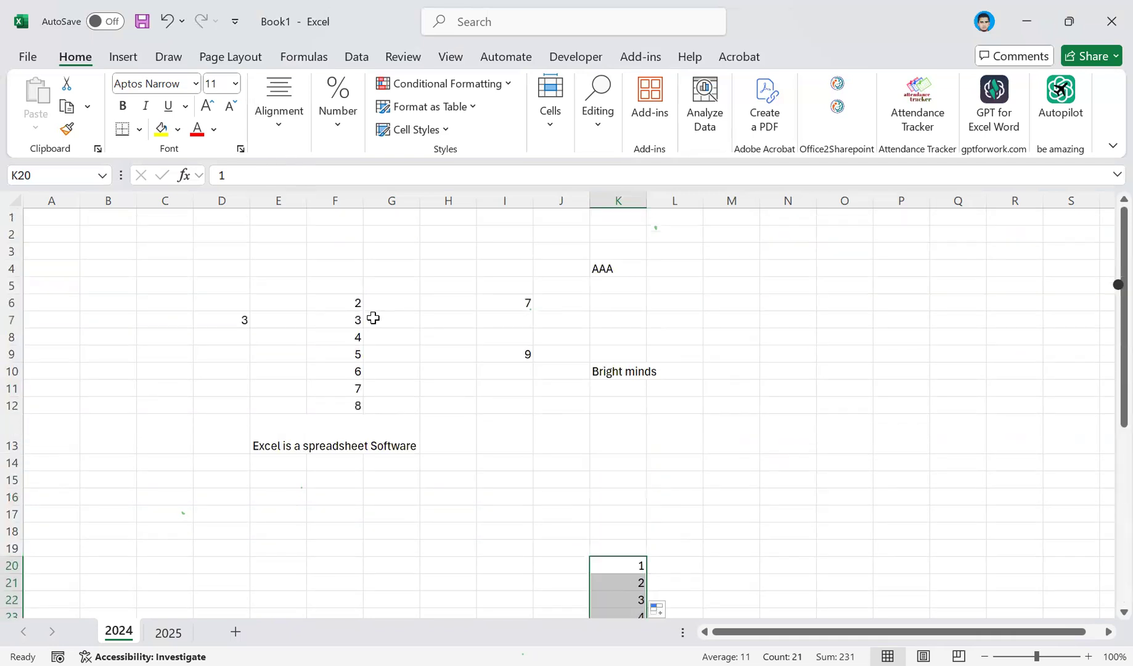